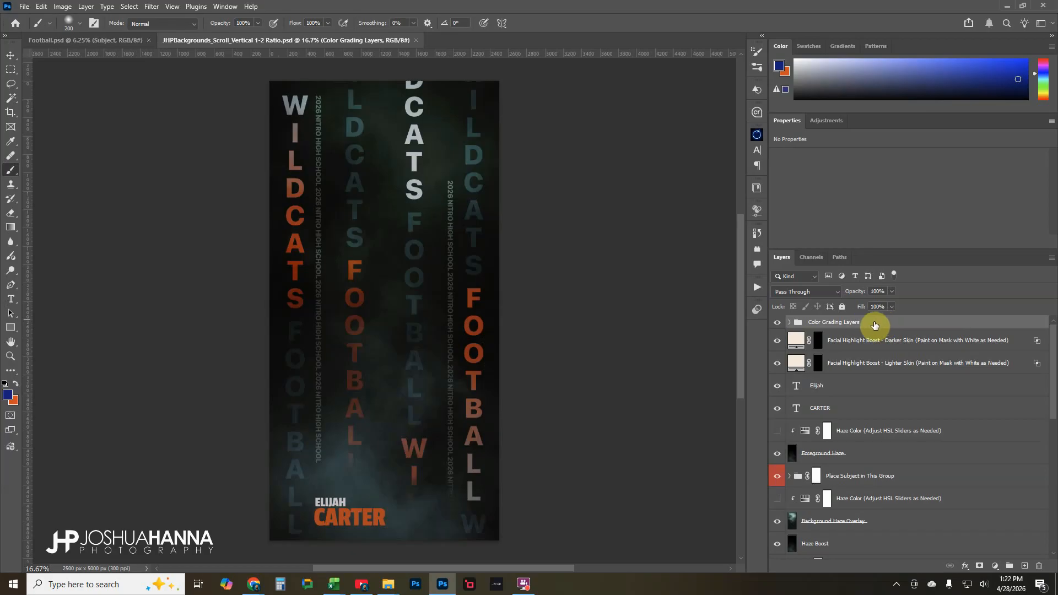
# Step: Expand the Color Grading Layers group, inspect its Color Grade 1 and Color Grade 2 adjustments, and collapse the group
pyautogui.click(790, 323)
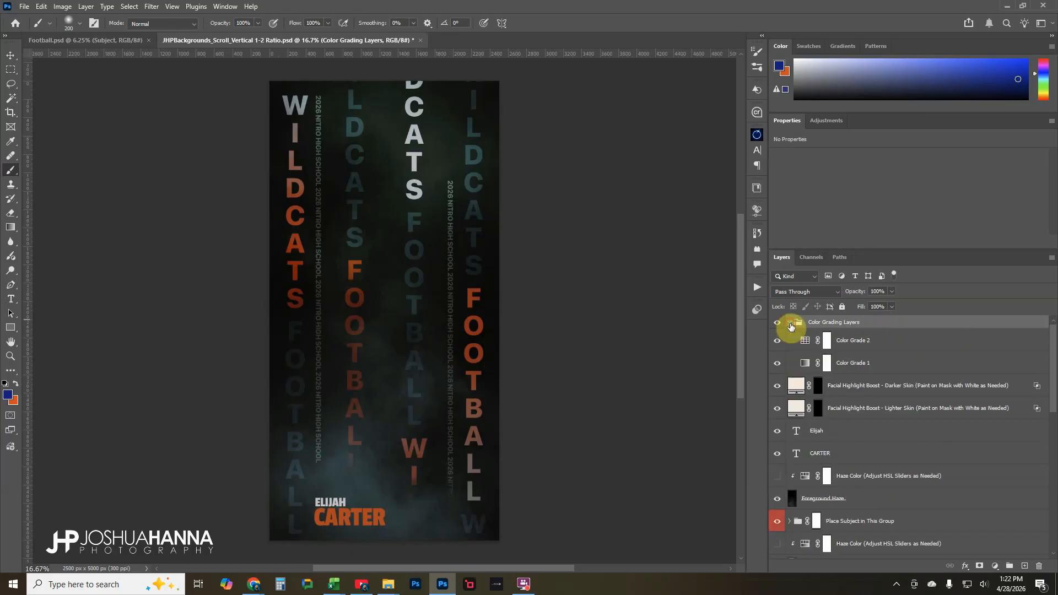
pyautogui.click(875, 346)
pyautogui.click(872, 364)
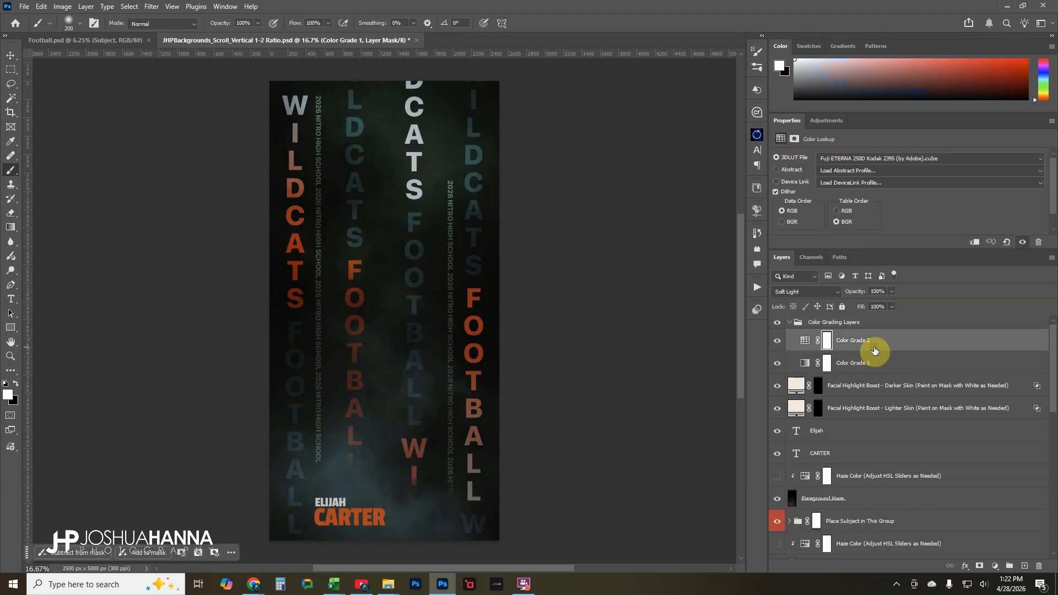
pyautogui.click(874, 347)
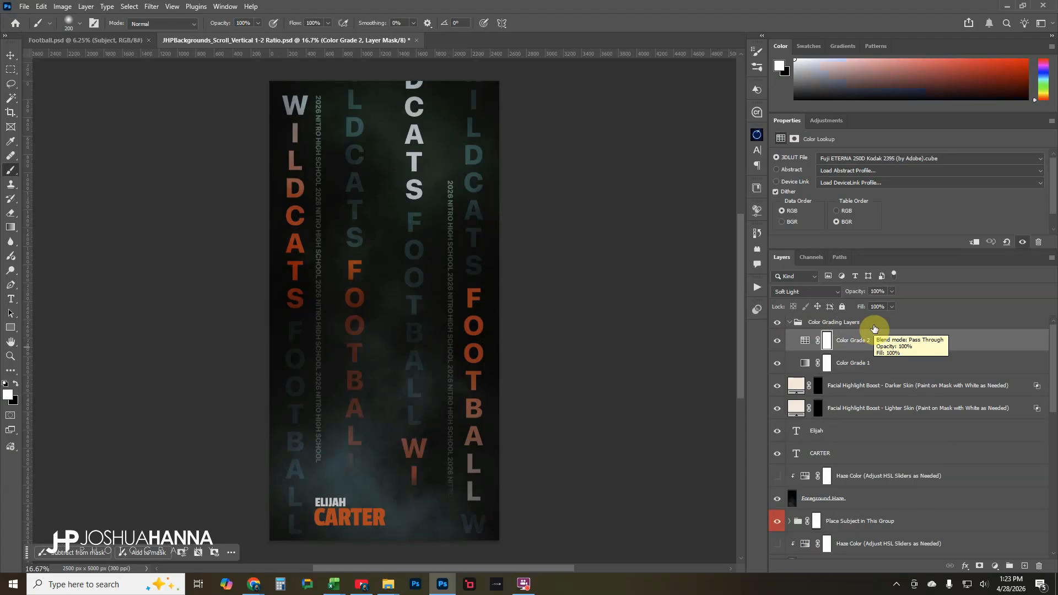
pyautogui.click(871, 329)
pyautogui.click(790, 323)
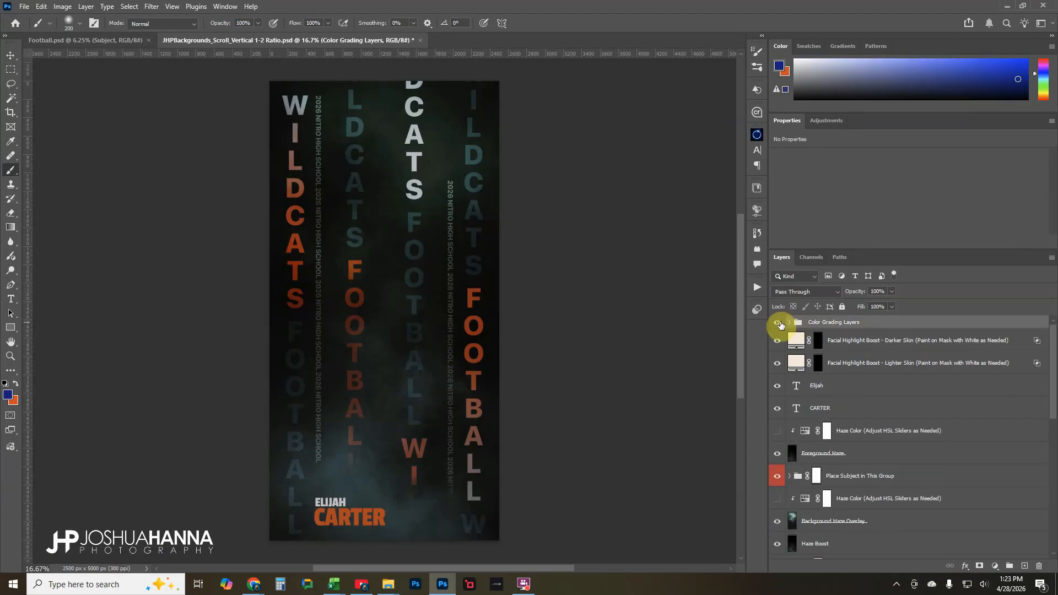
# Step: Compare the poster with the Color Grading Layers group hidden and shown, and check the group's contents once more
pyautogui.click(778, 322)
pyautogui.click(777, 323)
pyautogui.click(789, 323)
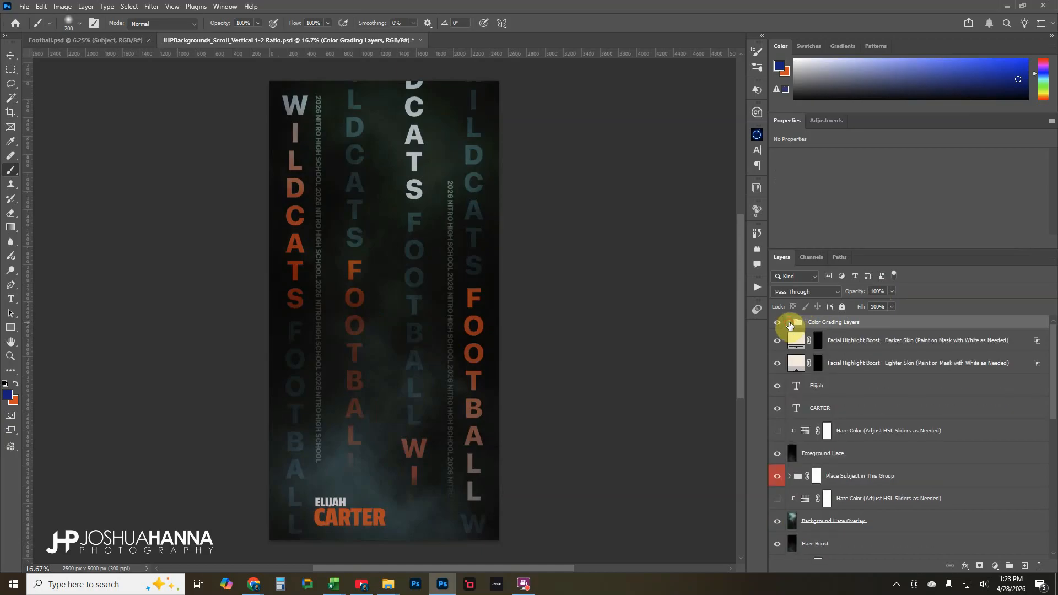
pyautogui.click(789, 323)
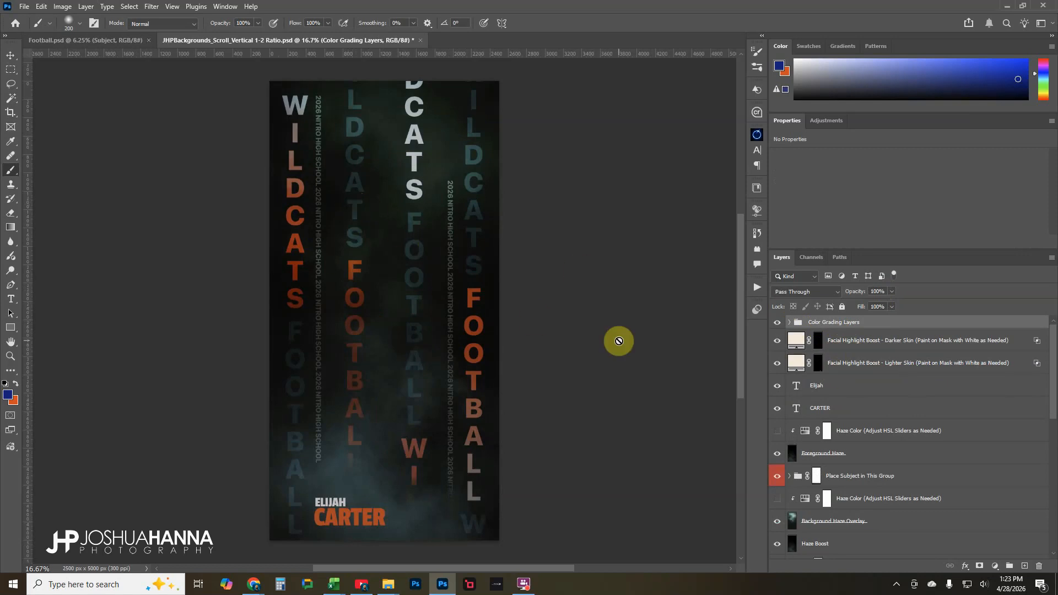
# Step: Inspect the darker-skin and lighter-skin Facial Highlight Boost layers and select the lighter-skin layer's mask
pyautogui.click(859, 341)
pyautogui.click(851, 364)
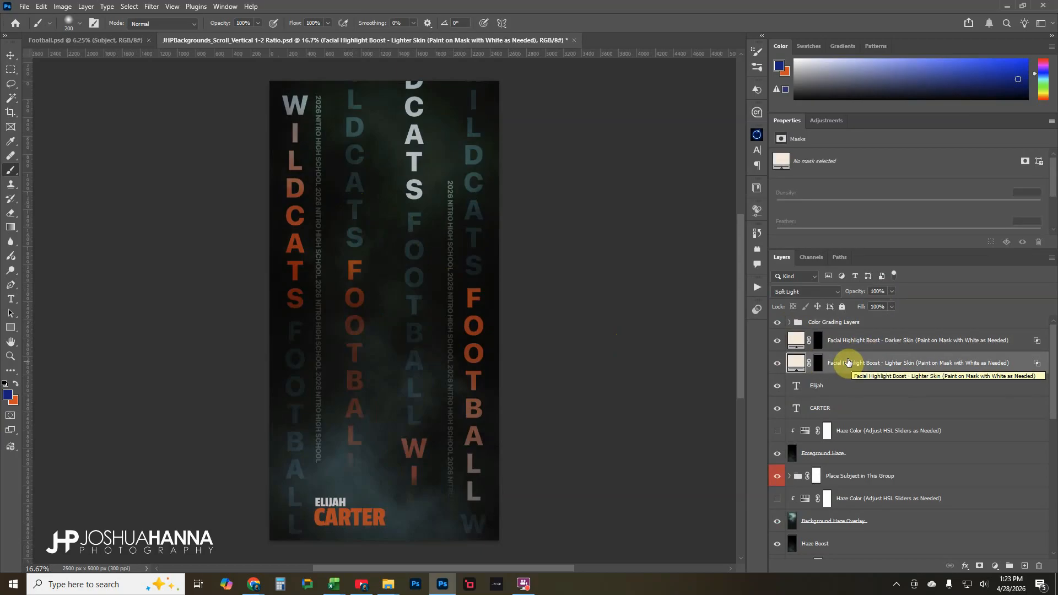
pyautogui.click(819, 363)
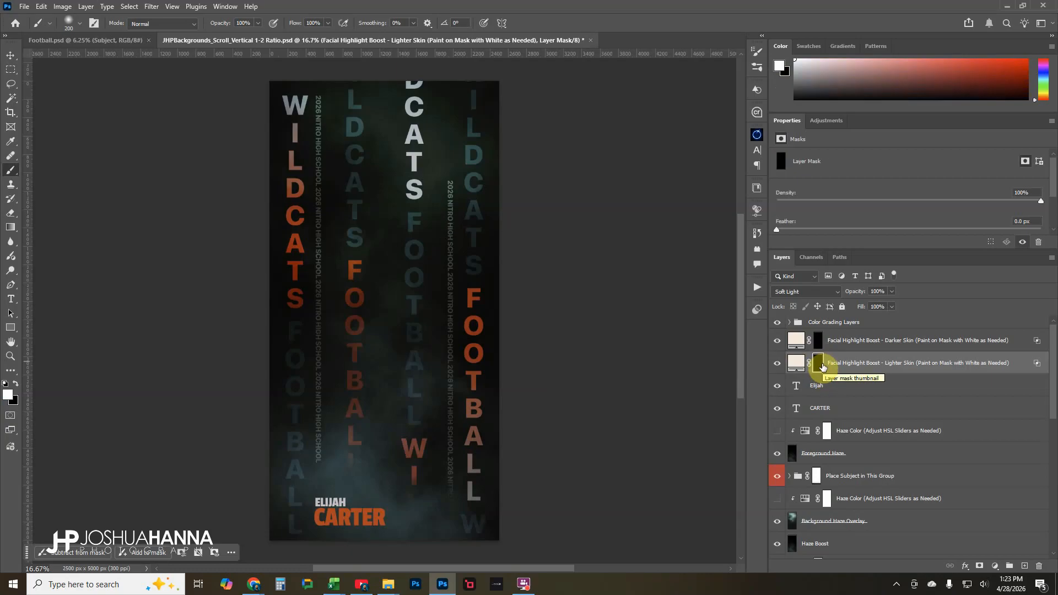
# Step: Hide and reshow the athlete's first-name and last-name text layers to identify each on the poster
pyautogui.click(848, 385)
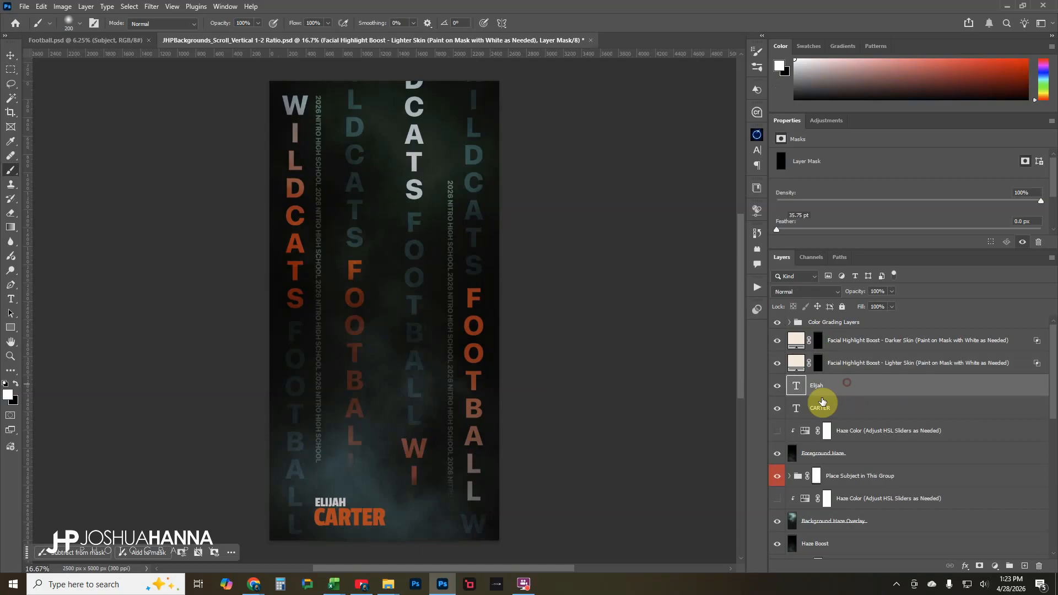
pyautogui.click(779, 390)
pyautogui.click(778, 388)
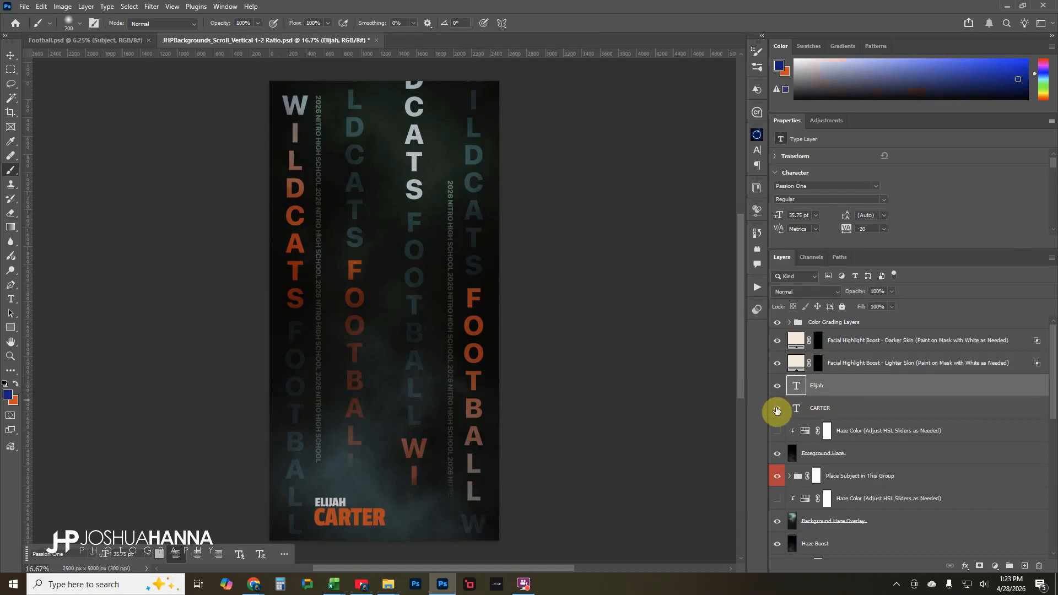
pyautogui.click(778, 409)
pyautogui.click(777, 409)
# Step: Toggle the Foreground Haze layer's visibility to compare the poster with and without it, leaving it shown
pyautogui.click(965, 436)
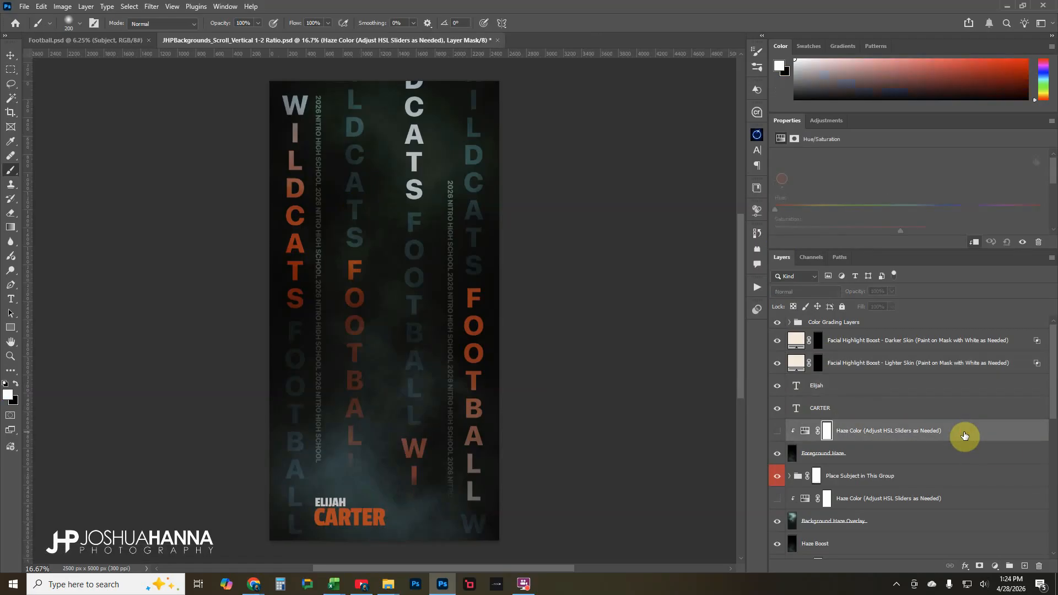
pyautogui.scroll(-2, 964, 435)
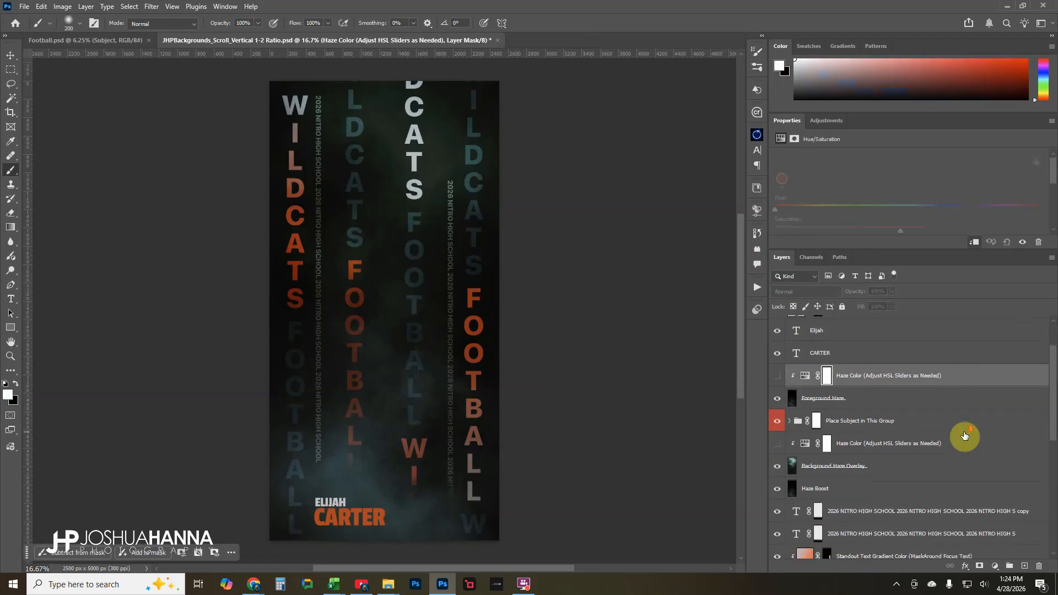
pyautogui.click(777, 401)
pyautogui.click(778, 400)
pyautogui.click(776, 401)
pyautogui.click(775, 401)
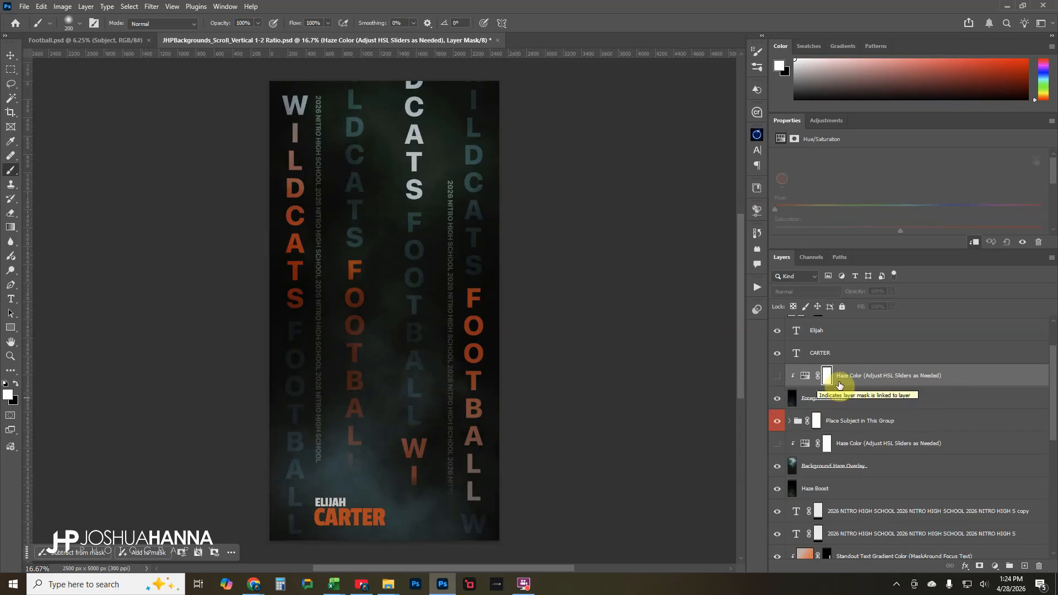
# Step: Show the Haze Color adjustment clipped to Foreground Haze, set its Hue to 15 and Saturation to 57, and hide it again
pyautogui.click(778, 376)
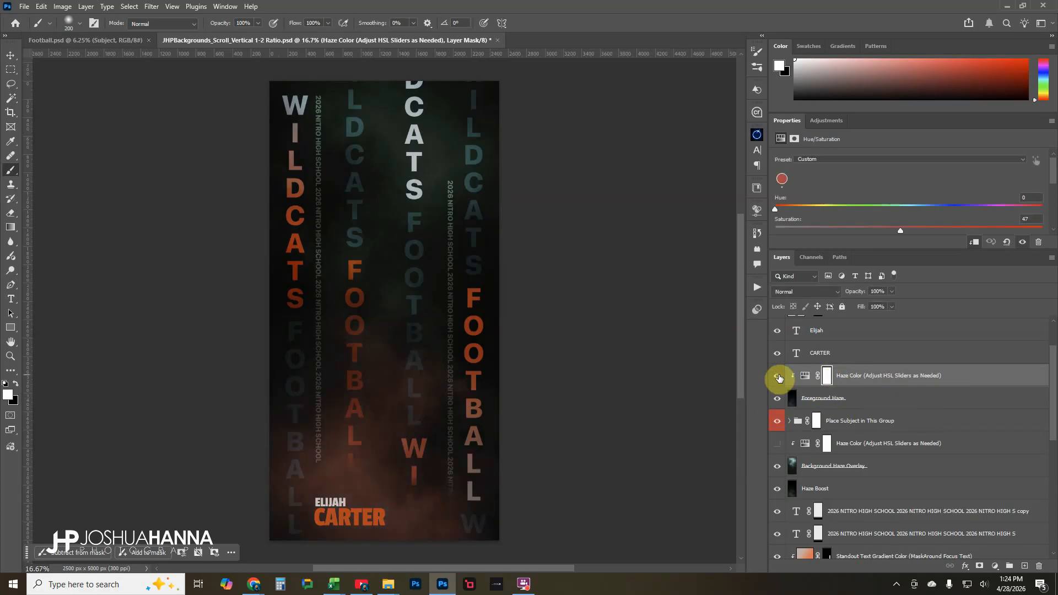
pyautogui.click(804, 375)
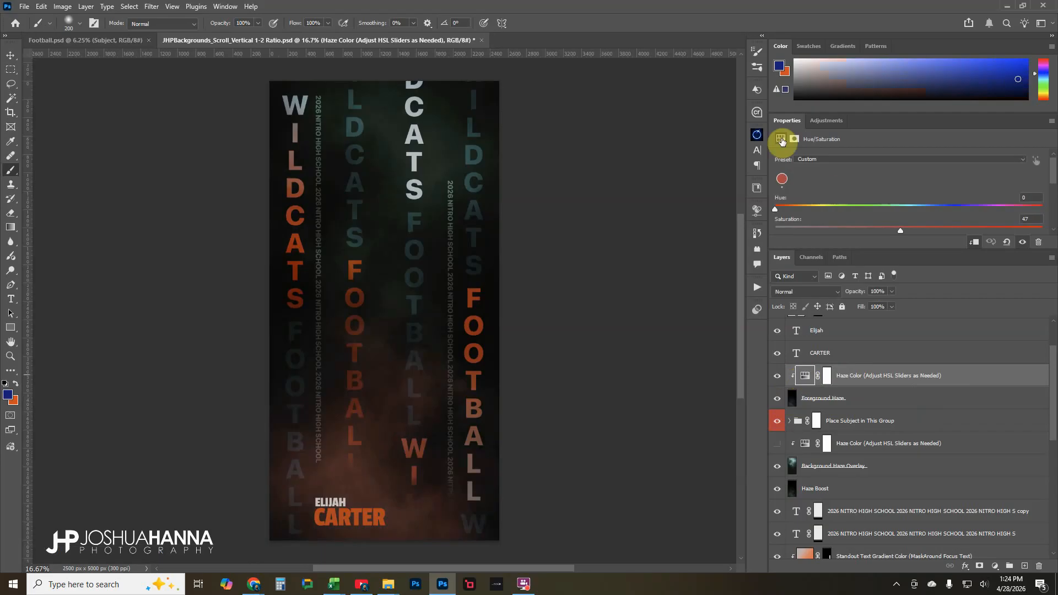
pyautogui.moveTo(773, 210); pyautogui.dragTo(931, 210)
pyautogui.moveTo(1001, 222); pyautogui.dragTo(905, 223)
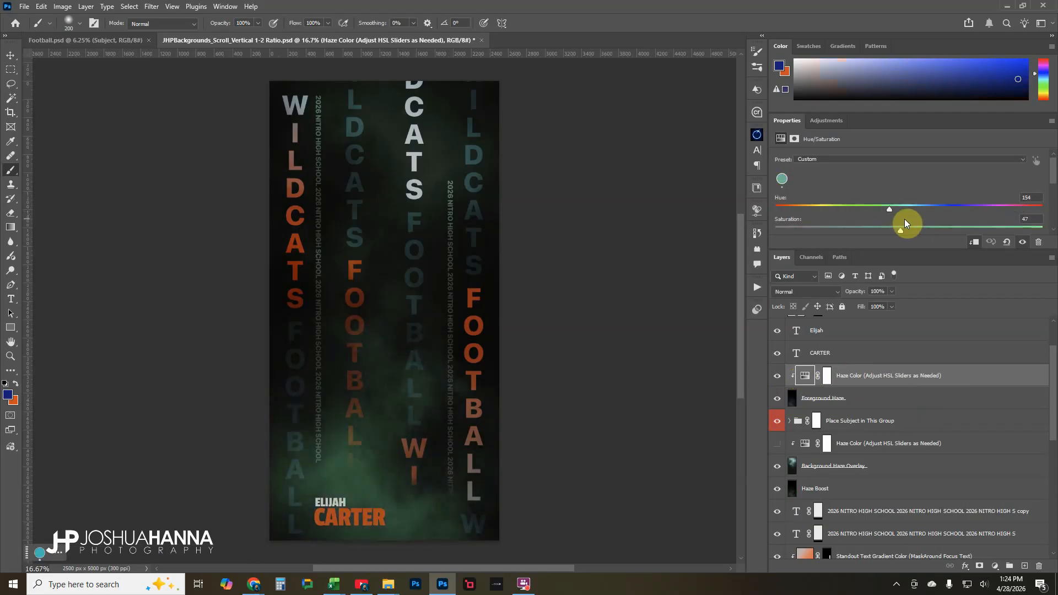
pyautogui.moveTo(812, 223); pyautogui.dragTo(861, 236)
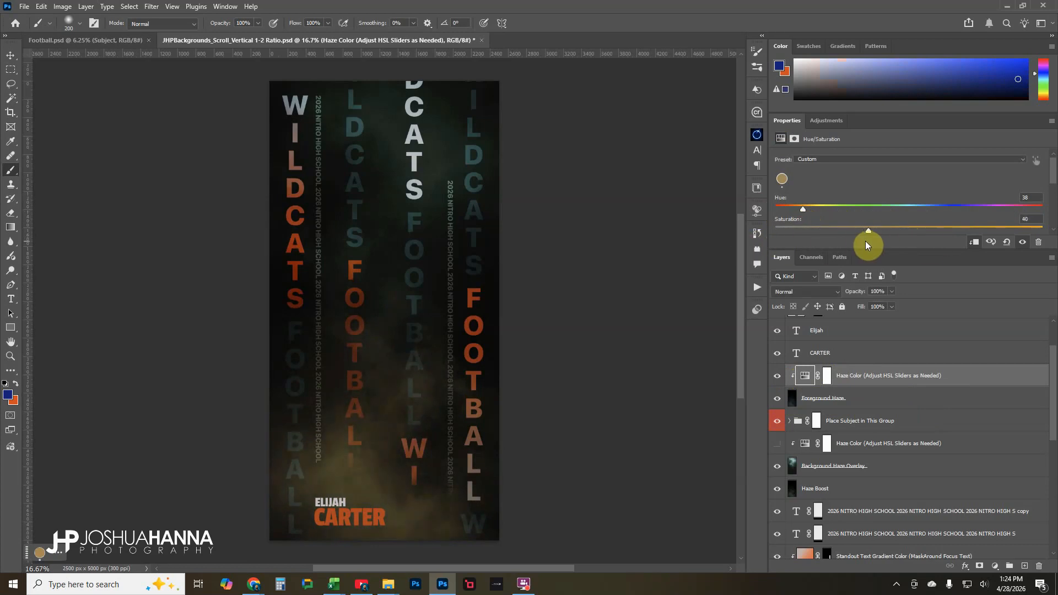
pyautogui.moveTo(802, 210); pyautogui.dragTo(788, 209)
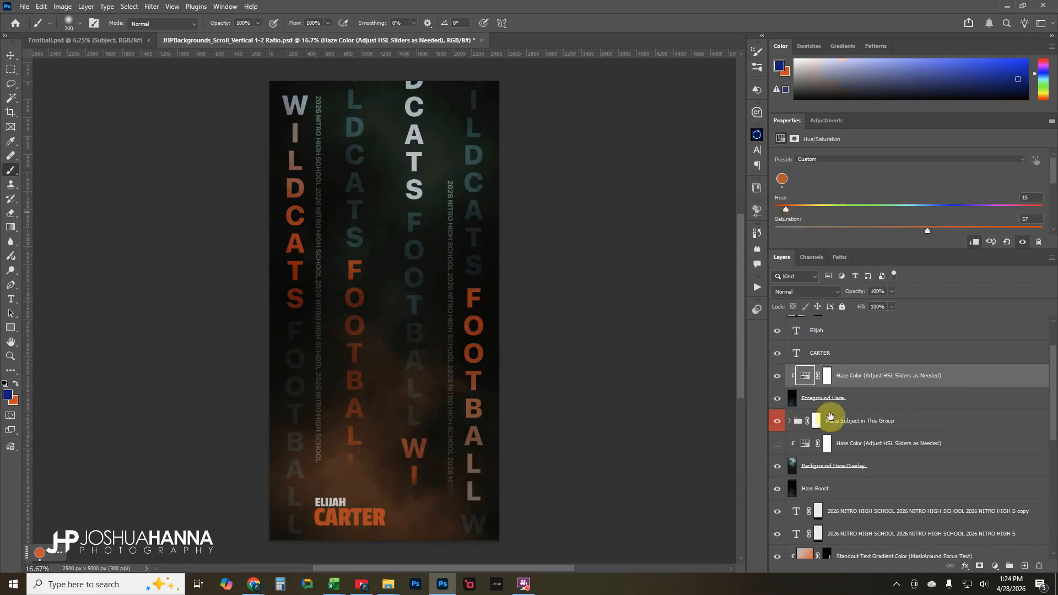
pyautogui.click(781, 377)
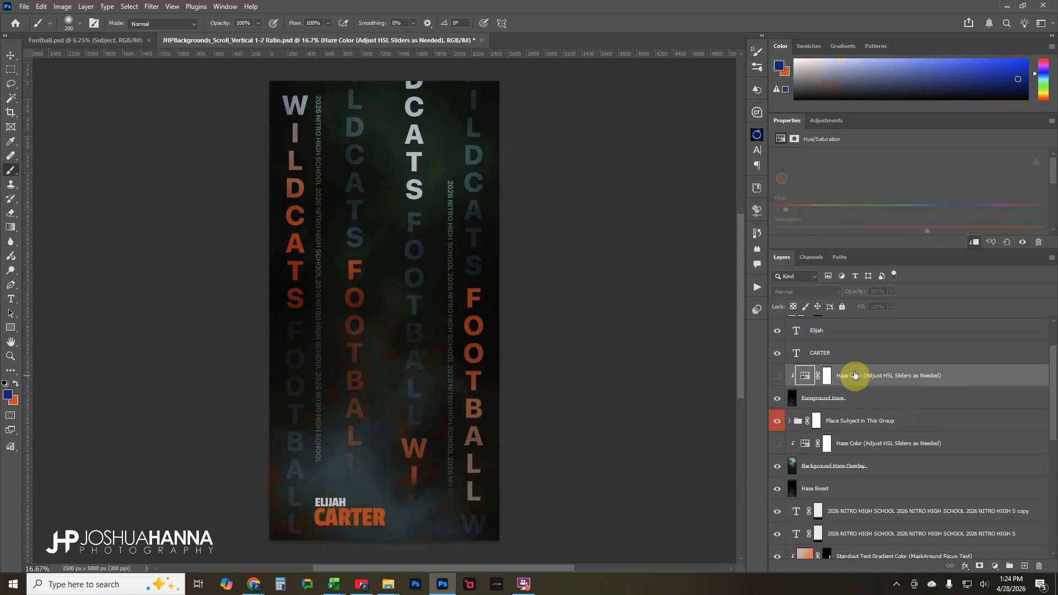
# Step: Expand the Place Subject in This Group folder, inspect its Subject Here layer and the group mask, and collapse it
pyautogui.scroll(-2, 862, 373)
pyautogui.click(872, 380)
pyautogui.click(824, 384)
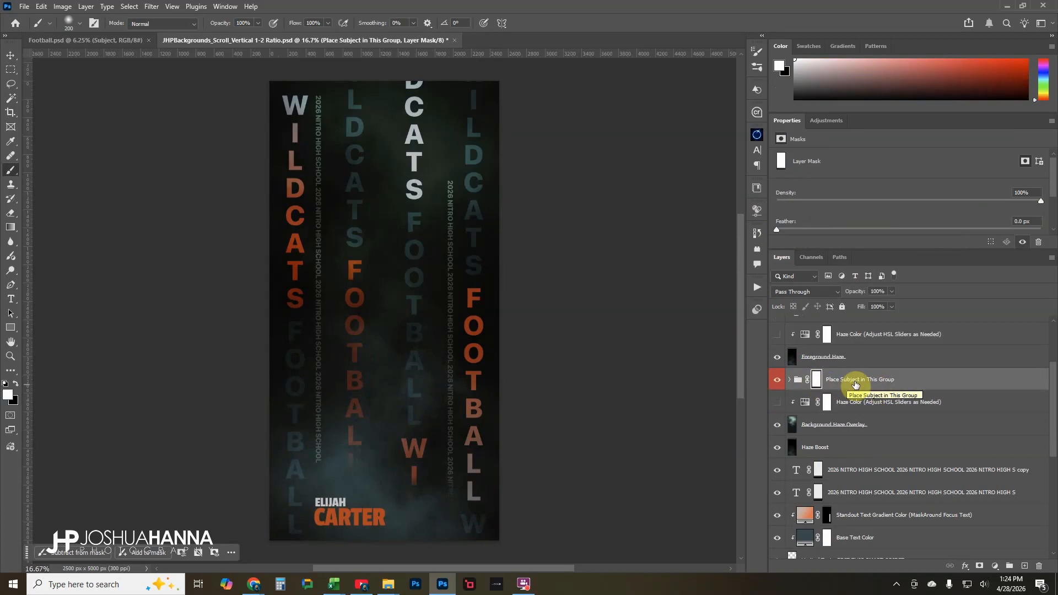
pyautogui.click(789, 380)
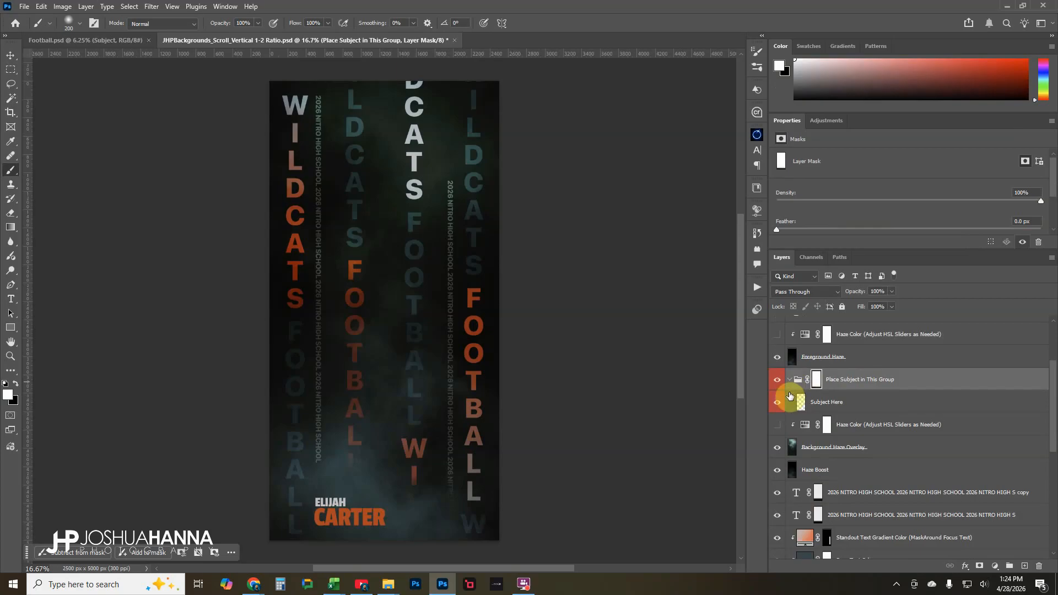
pyautogui.click(841, 403)
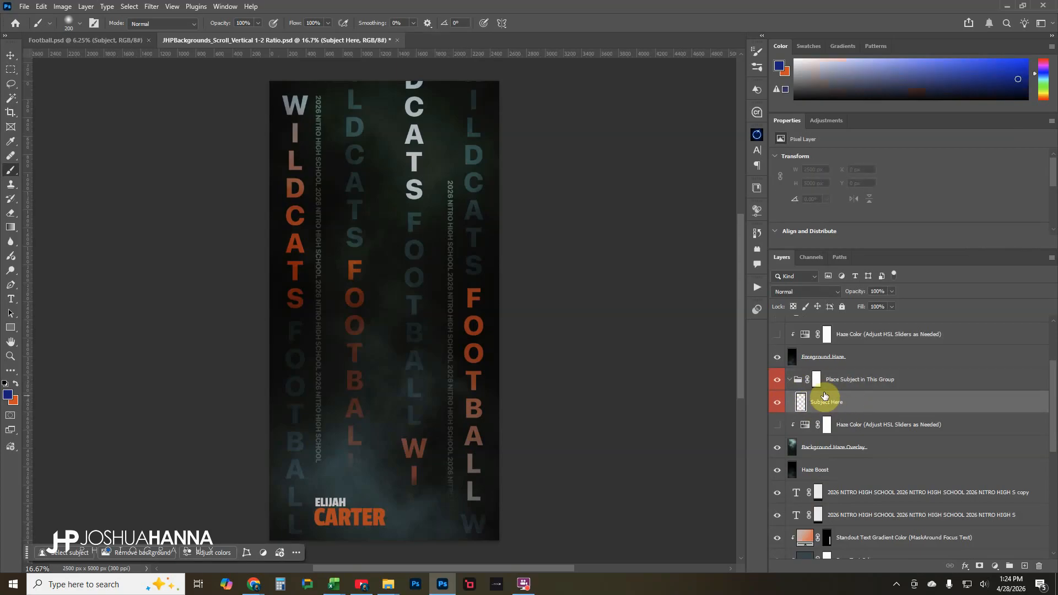
pyautogui.click(816, 380)
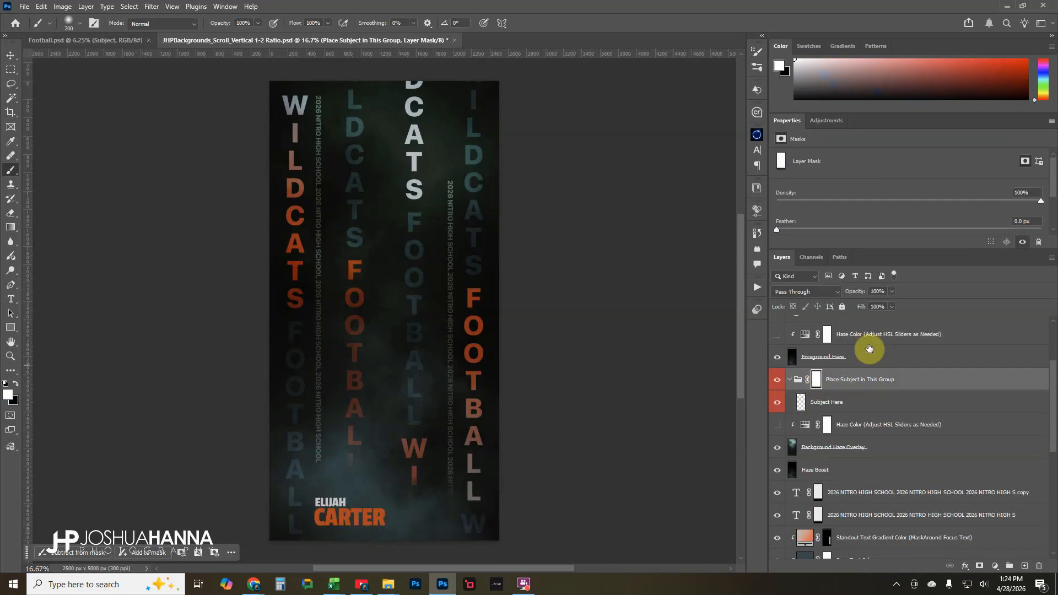
pyautogui.click(788, 380)
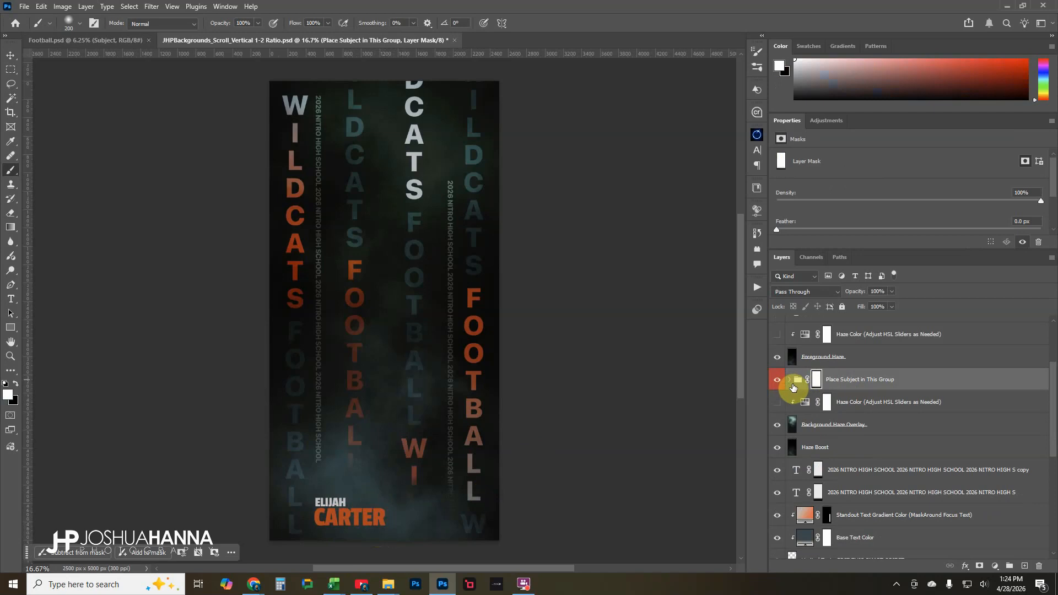
# Step: Select the Background Haze Overlay layer and toggle its visibility to compare the poster, leaving it shown
pyautogui.click(844, 404)
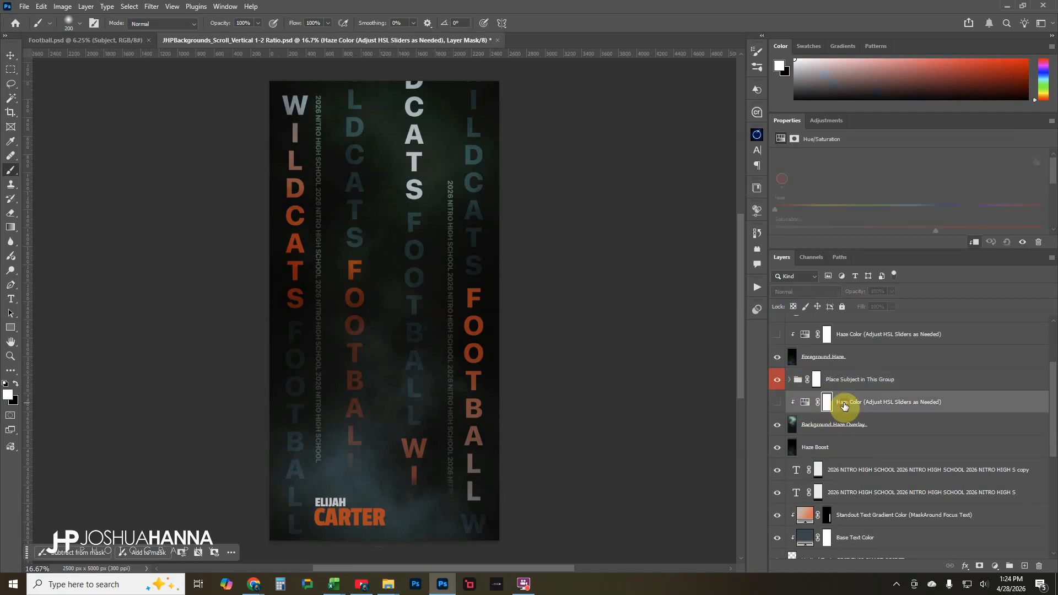
pyautogui.click(824, 425)
pyautogui.click(778, 425)
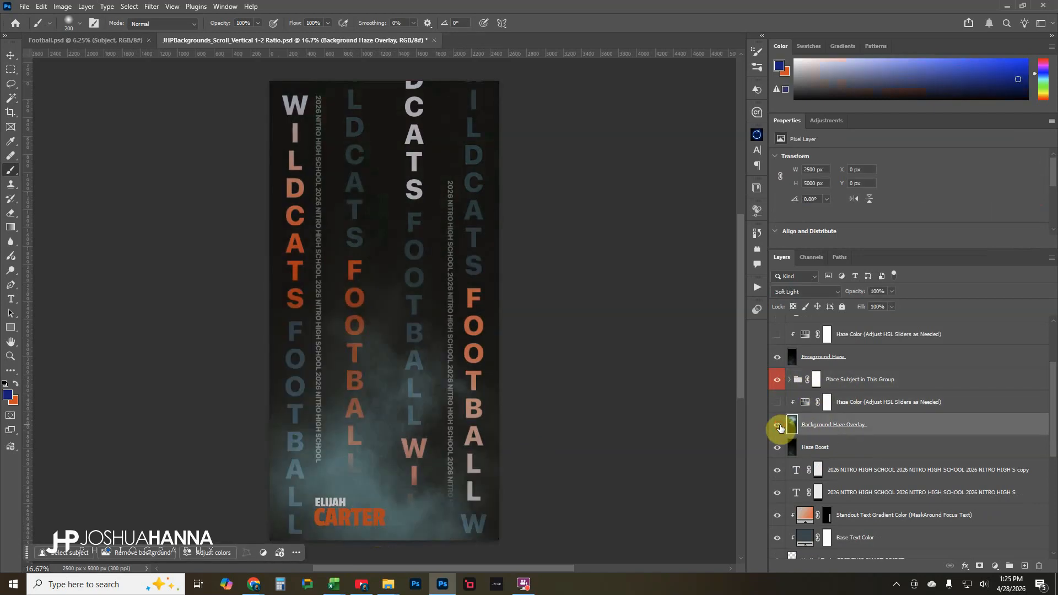
pyautogui.click(778, 426)
pyautogui.click(777, 426)
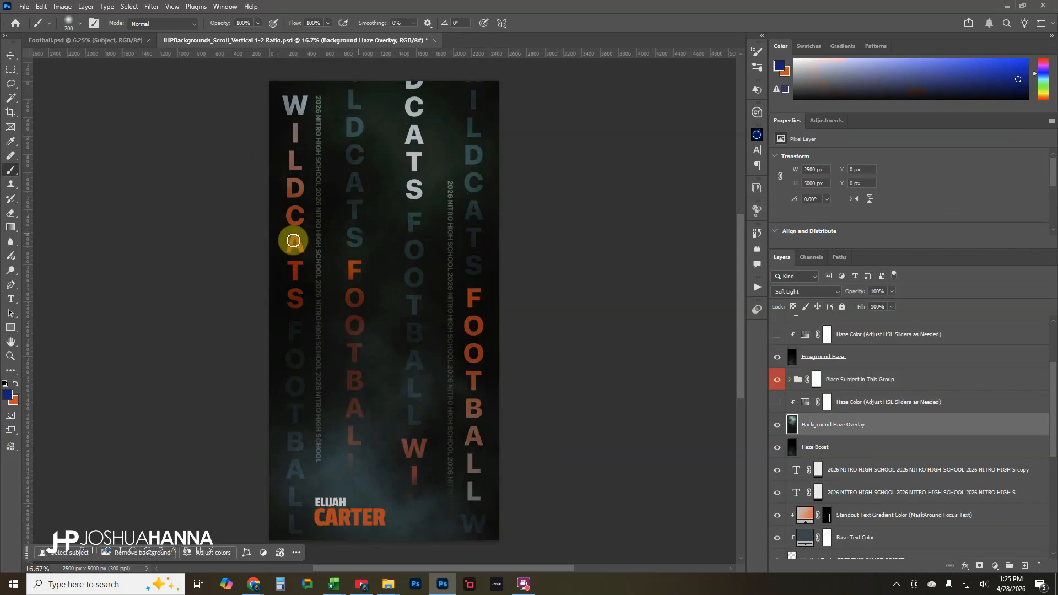
pyautogui.click(776, 426)
pyautogui.click(777, 426)
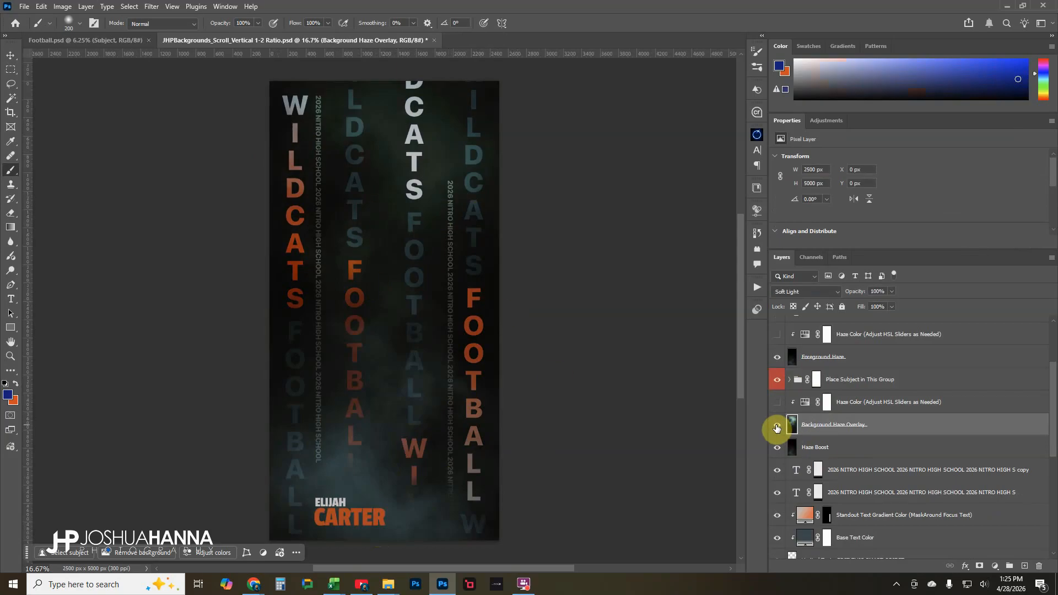
# Step: Show the Haze Color adjustment clipped to Background Haze Overlay, set its Hue to 14, and hide it again
pyautogui.click(777, 403)
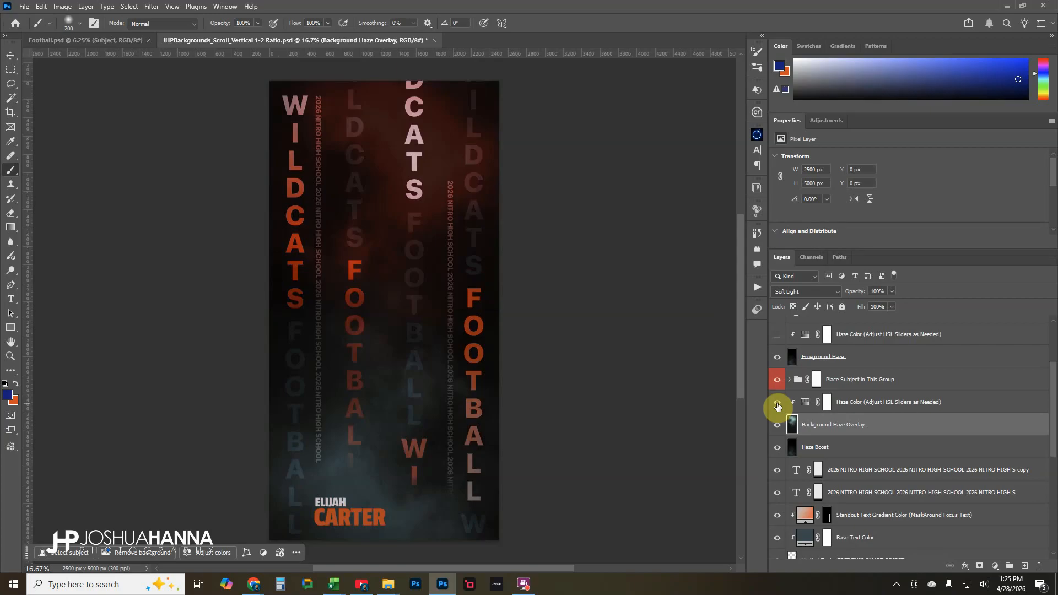
pyautogui.click(803, 404)
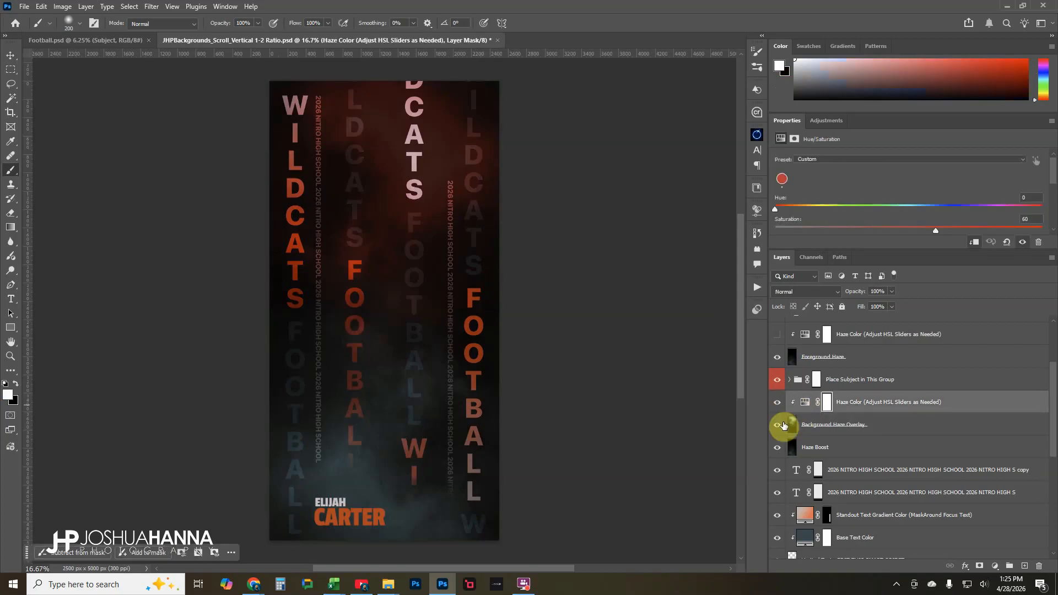
pyautogui.moveTo(775, 209)
pyautogui.mouseDown()
pyautogui.moveTo(941, 212)
pyautogui.moveTo(809, 219)
pyautogui.moveTo(789, 209)
pyautogui.mouseUp()
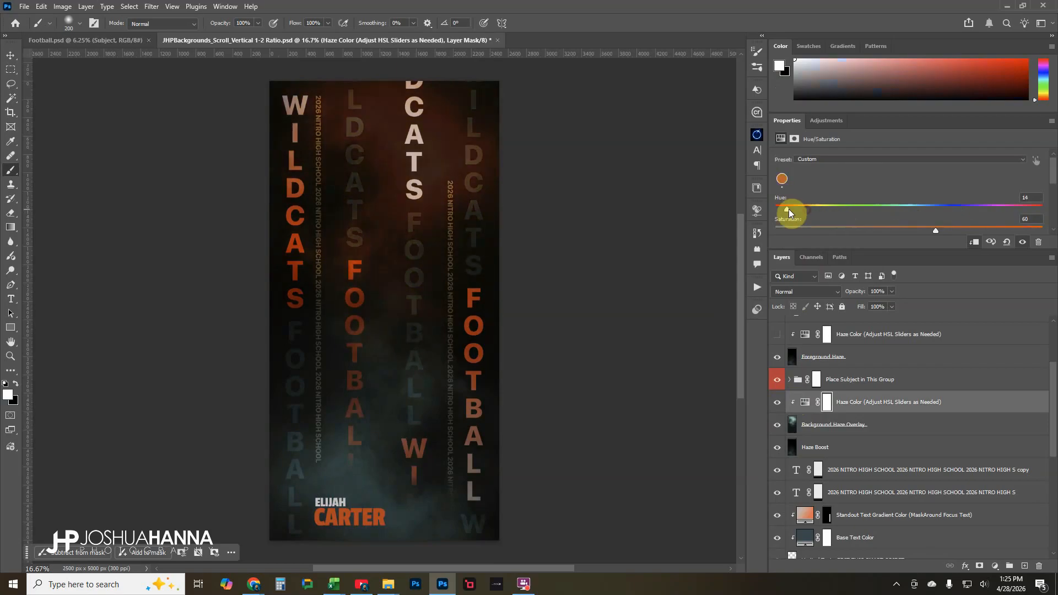
pyautogui.click(778, 403)
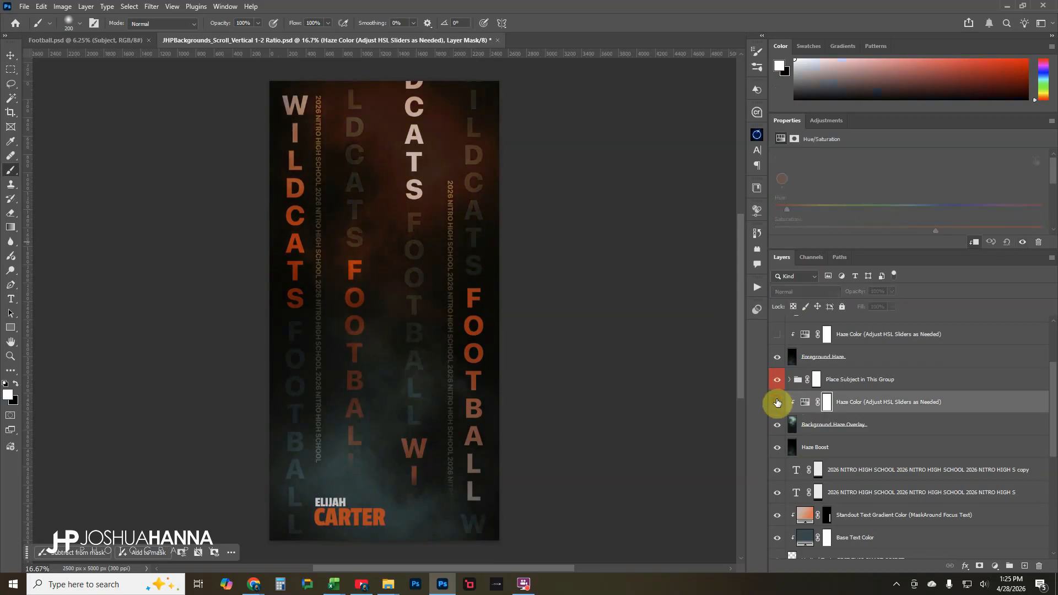
# Step: Select the Haze Boost layer and toggle its visibility several times to compare the poster, leaving it shown
pyautogui.scroll(-1, 815, 413)
pyautogui.click(813, 408)
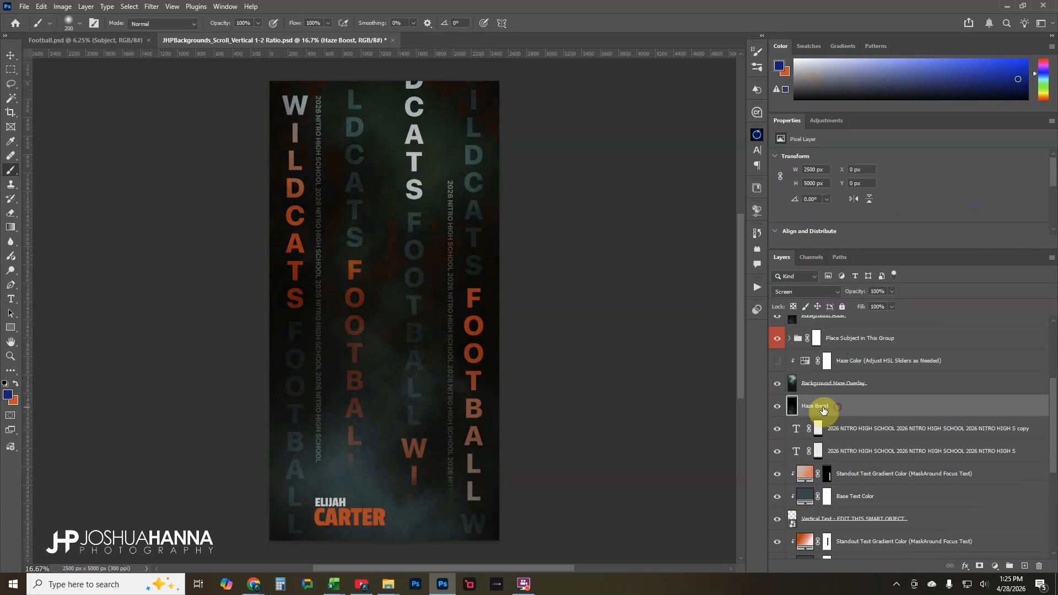
pyautogui.click(779, 408)
pyautogui.click(779, 408)
pyautogui.click(779, 408)
pyautogui.click(778, 409)
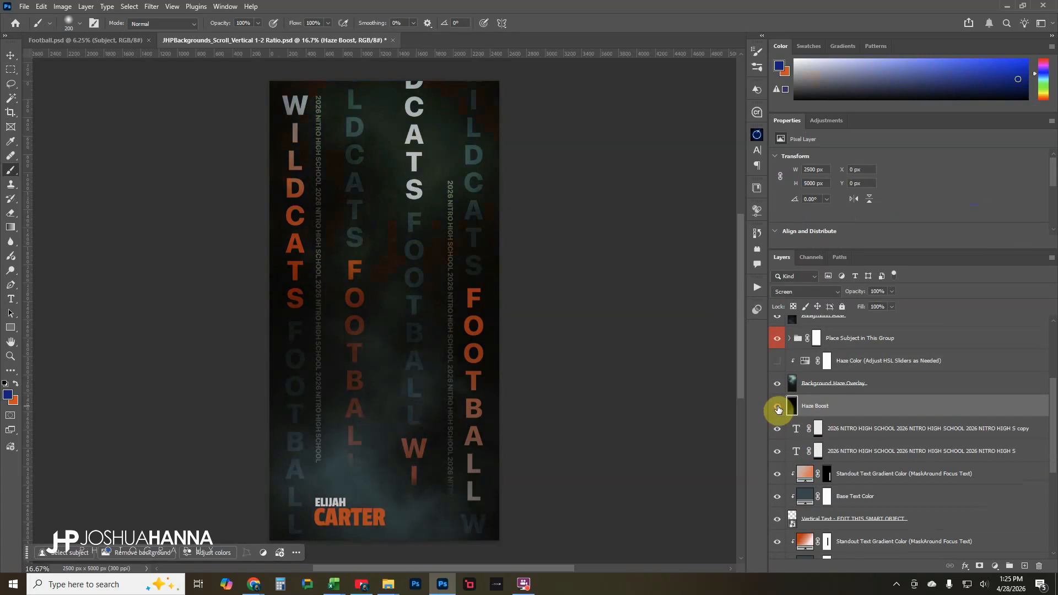
pyautogui.click(778, 408)
pyautogui.click(778, 408)
pyautogui.click(778, 408)
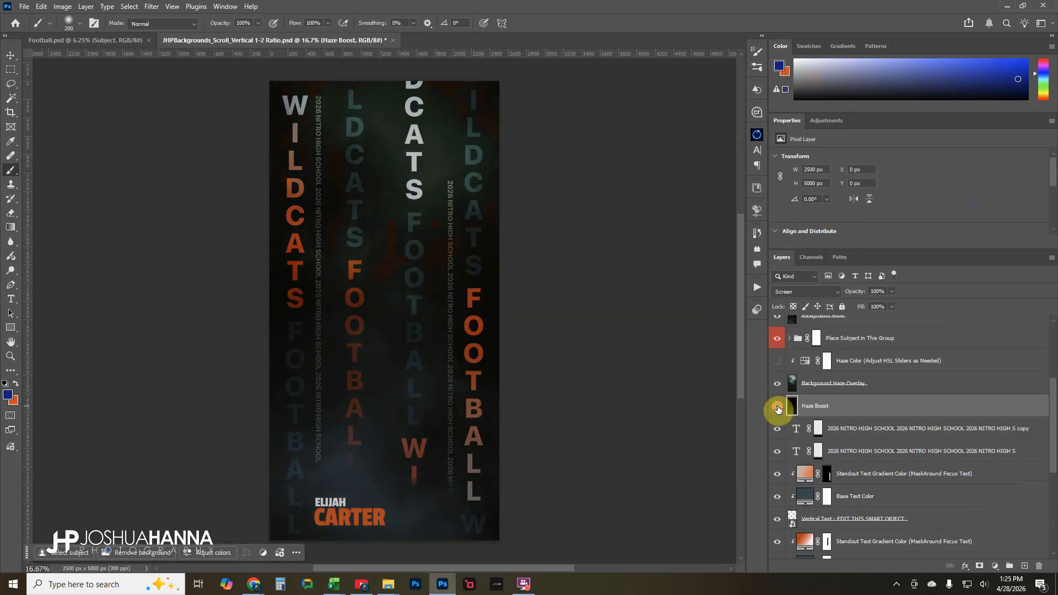
pyautogui.click(778, 409)
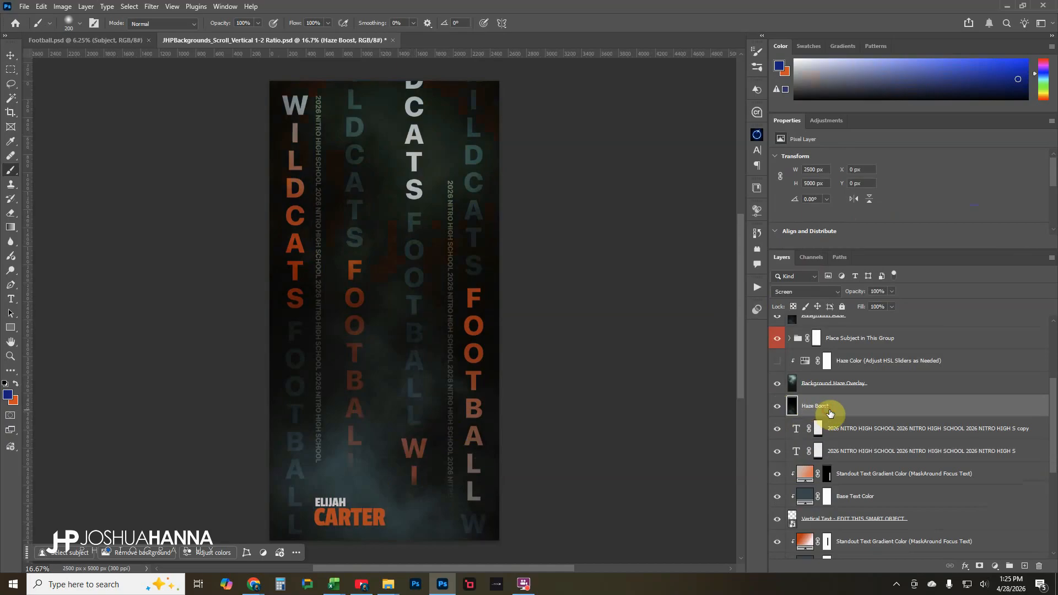
# Step: Inspect the two 2026 NITRO HIGH SCHOOL text layers, toggling the copy's visibility and leaving it shown
pyautogui.scroll(-3, 876, 406)
pyautogui.click(863, 373)
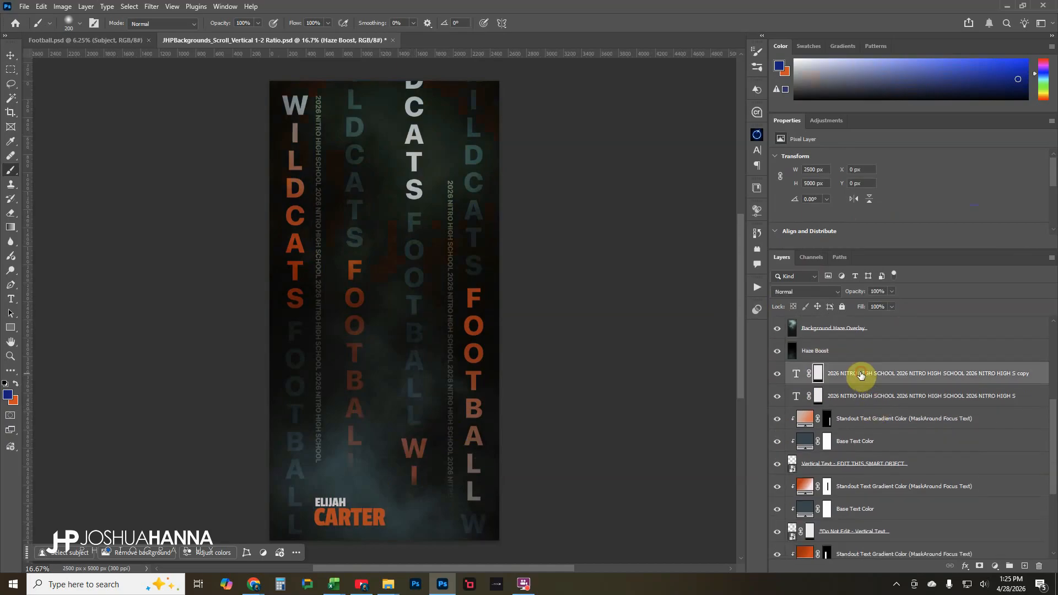
pyautogui.click(778, 377)
pyautogui.click(778, 376)
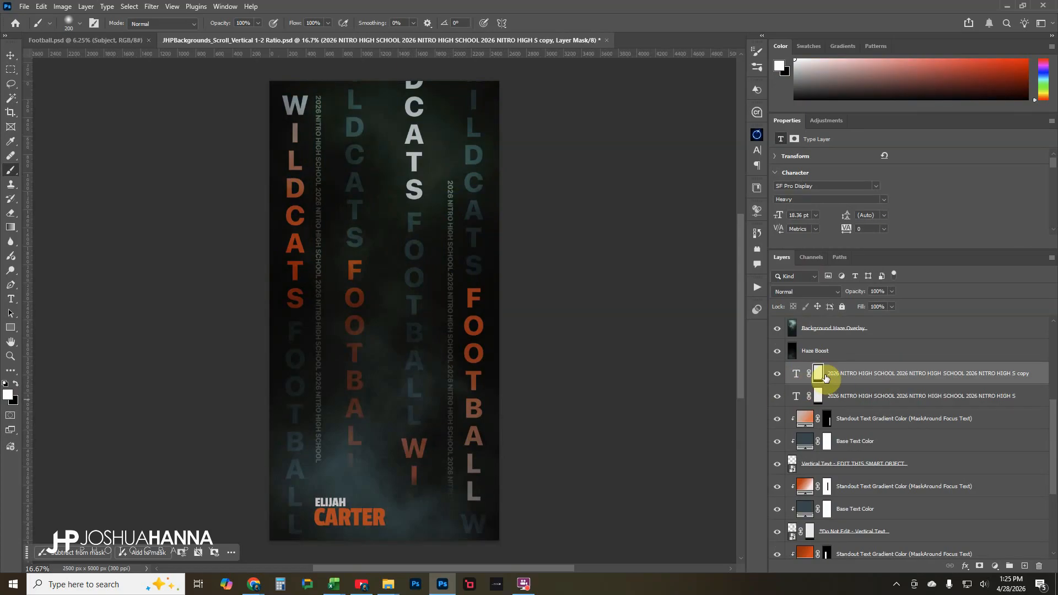
pyautogui.click(849, 400)
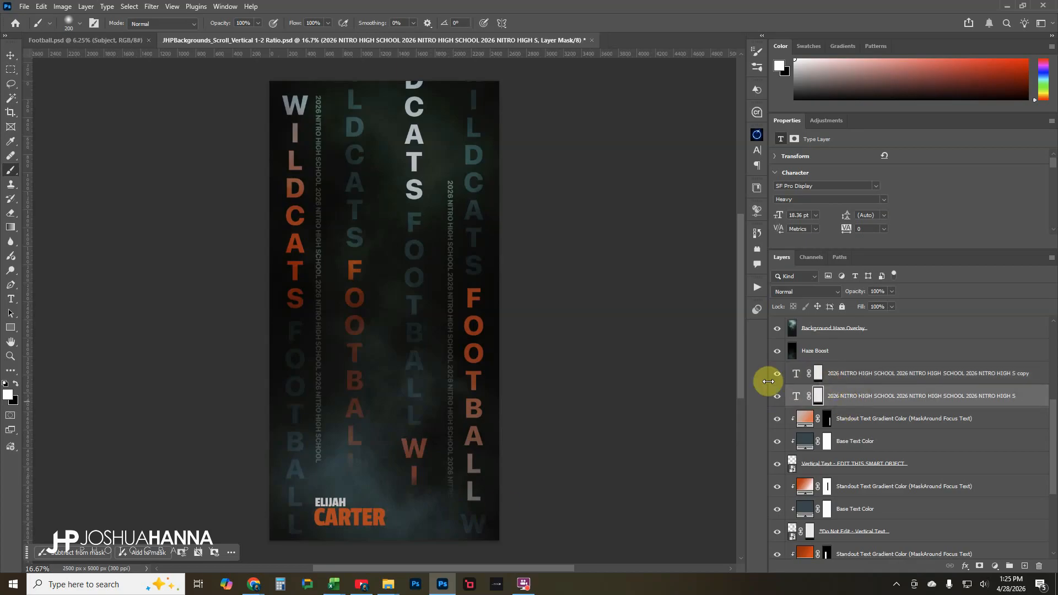
# Step: Inspect the topmost Standout Text Gradient Color layer and the Vertical Text - EDIT THIS SMART OBJECT layer it is clipped to
pyautogui.scroll(-2, 837, 396)
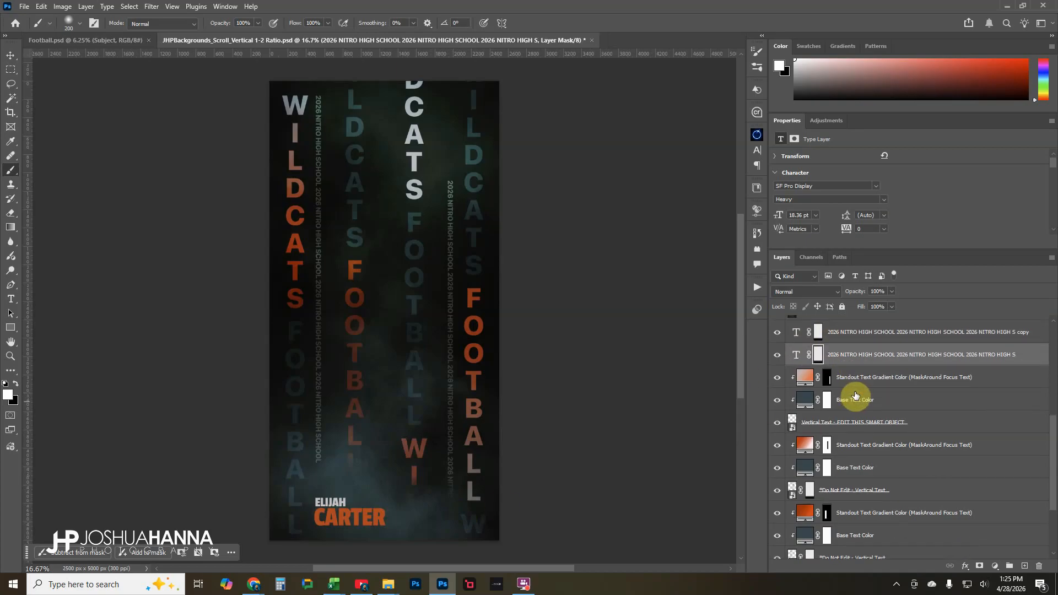
pyautogui.scroll(-1, 856, 396)
pyautogui.click(849, 365)
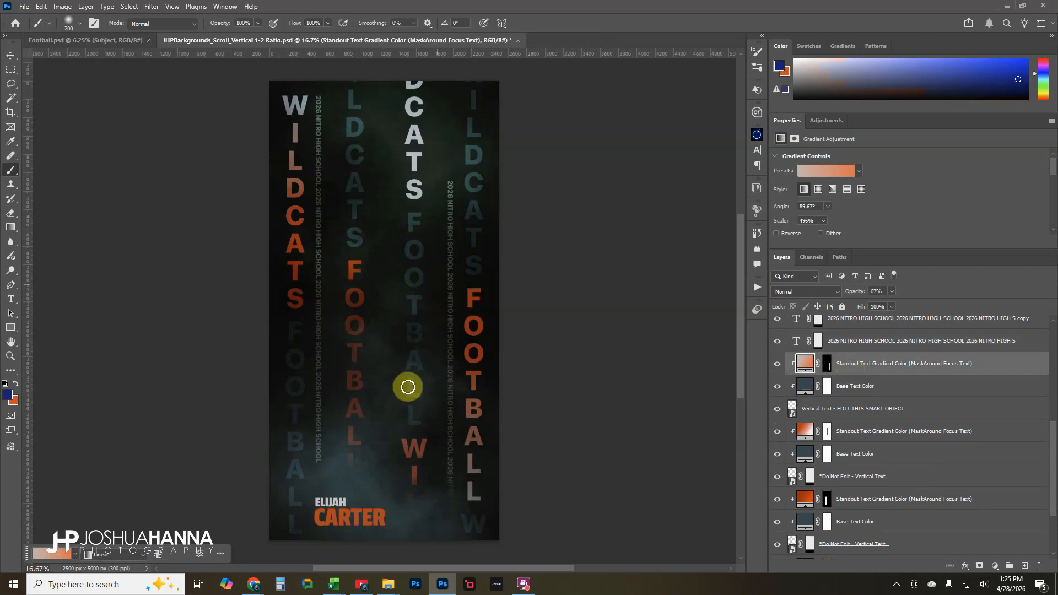
pyautogui.click(915, 409)
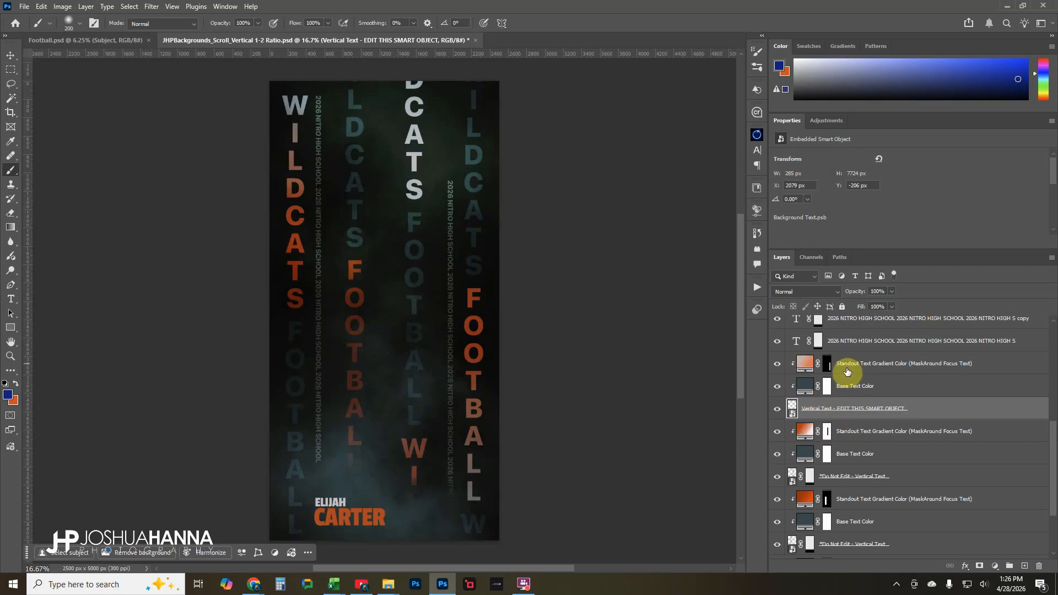
pyautogui.click(779, 410)
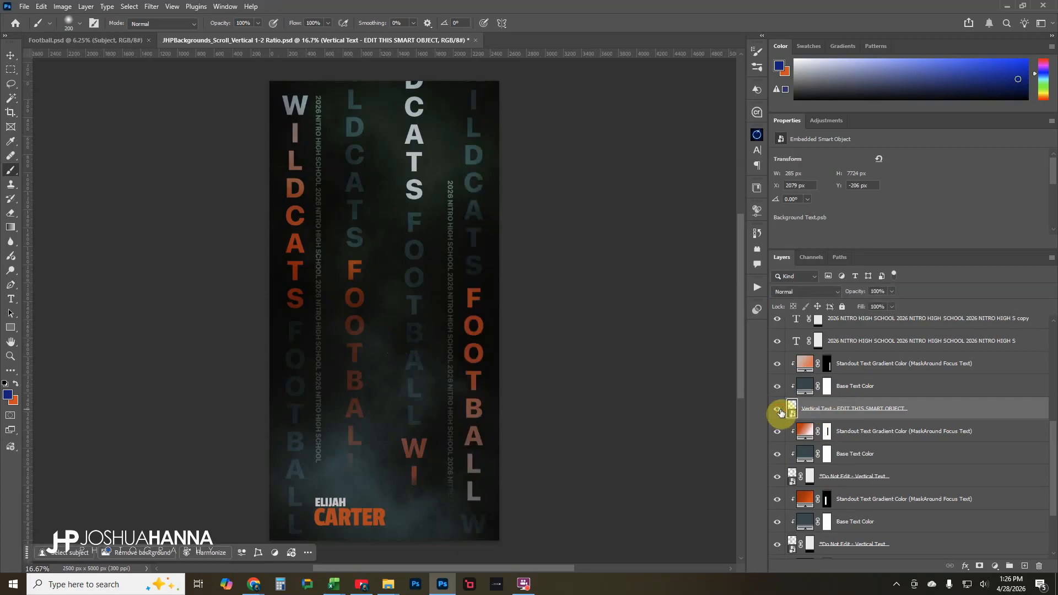
# Step: Toggle the Base Text Color and Standout Text Gradient Color layers clipped to the editable Vertical Text object, leaving both shown
pyautogui.click(801, 385)
pyautogui.click(777, 387)
pyautogui.click(776, 387)
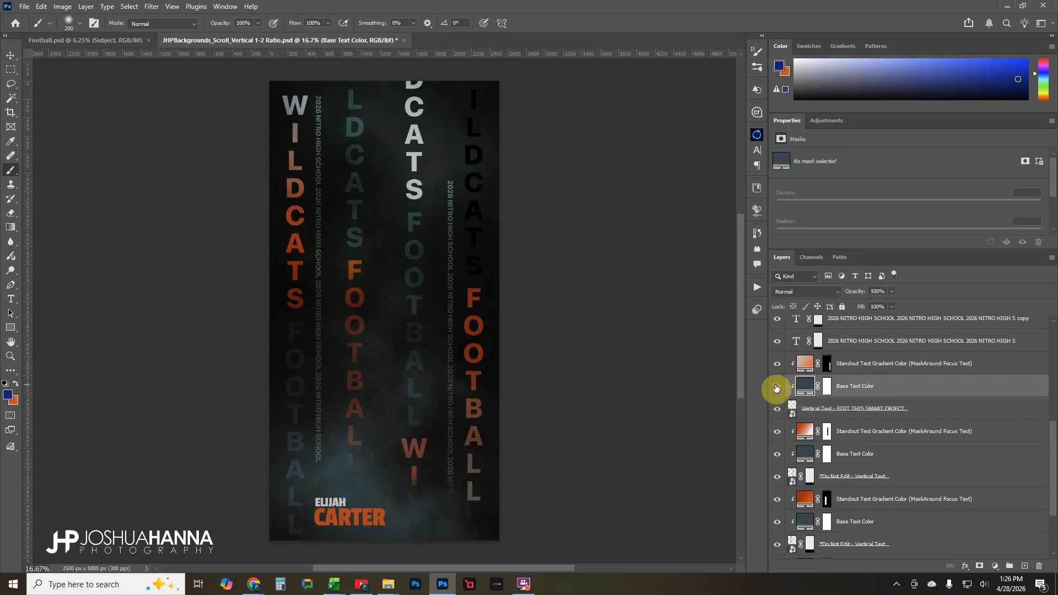
pyautogui.click(853, 368)
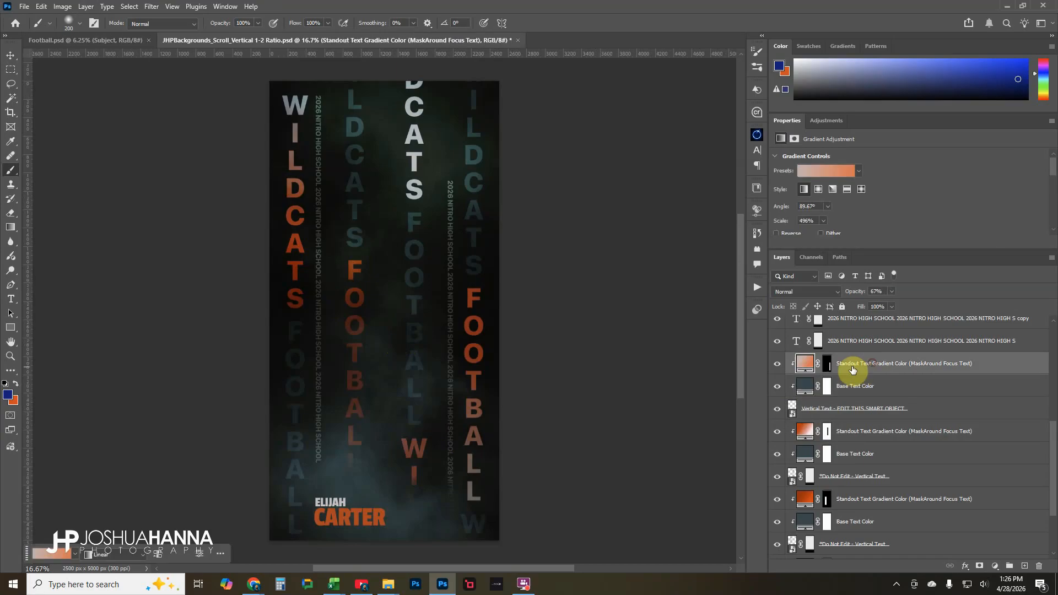
pyautogui.click(777, 364)
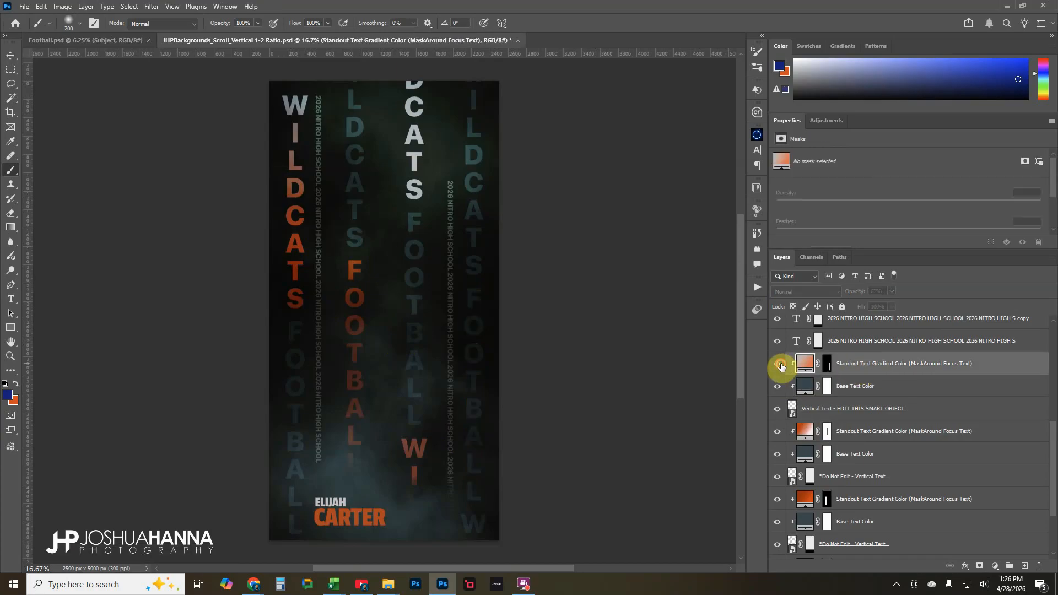
pyautogui.click(778, 364)
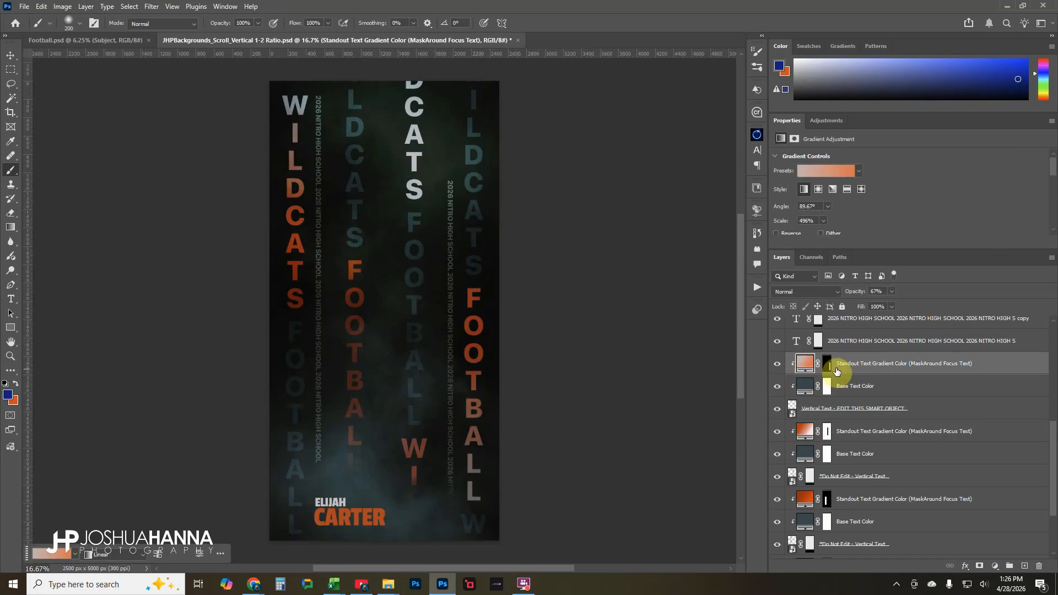
# Step: Toggle the visibility of the lowest Do Not Edit - Vertical Text layer, leaving it shown
pyautogui.scroll(-2, 852, 417)
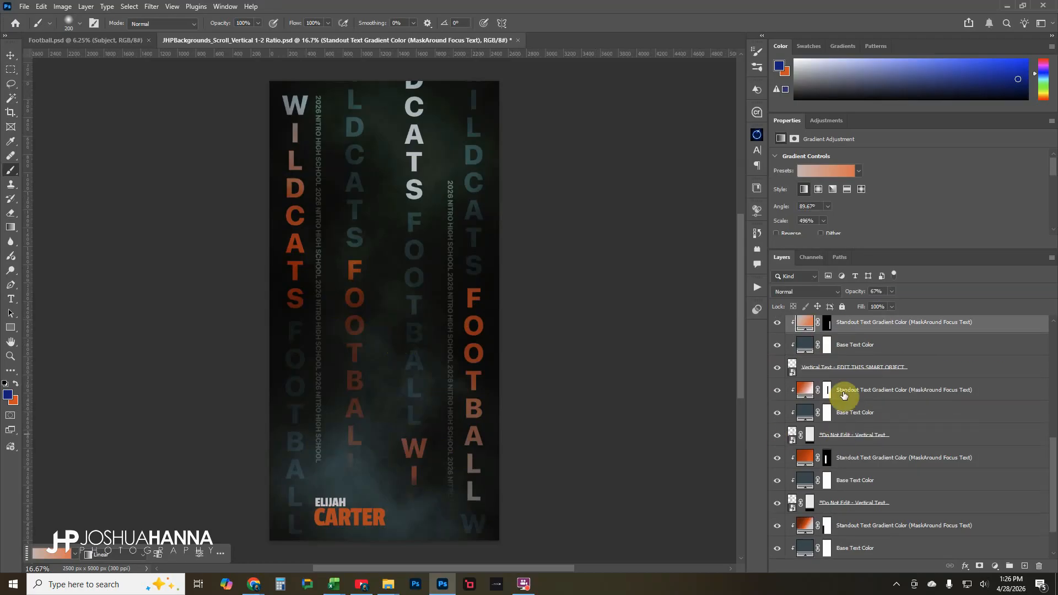
pyautogui.scroll(-2, 824, 422)
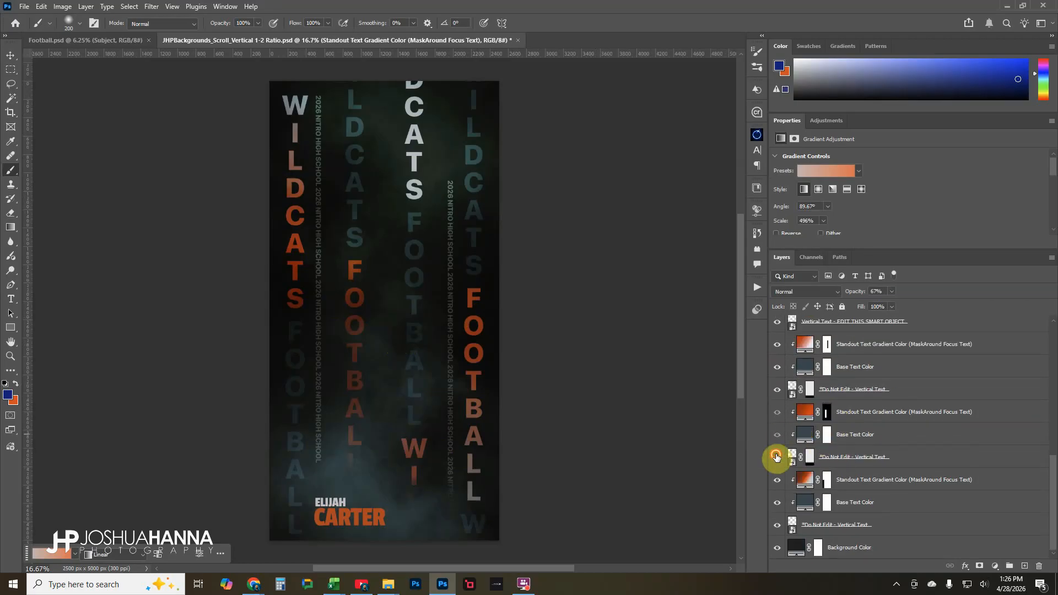
pyautogui.click(778, 526)
pyautogui.click(779, 527)
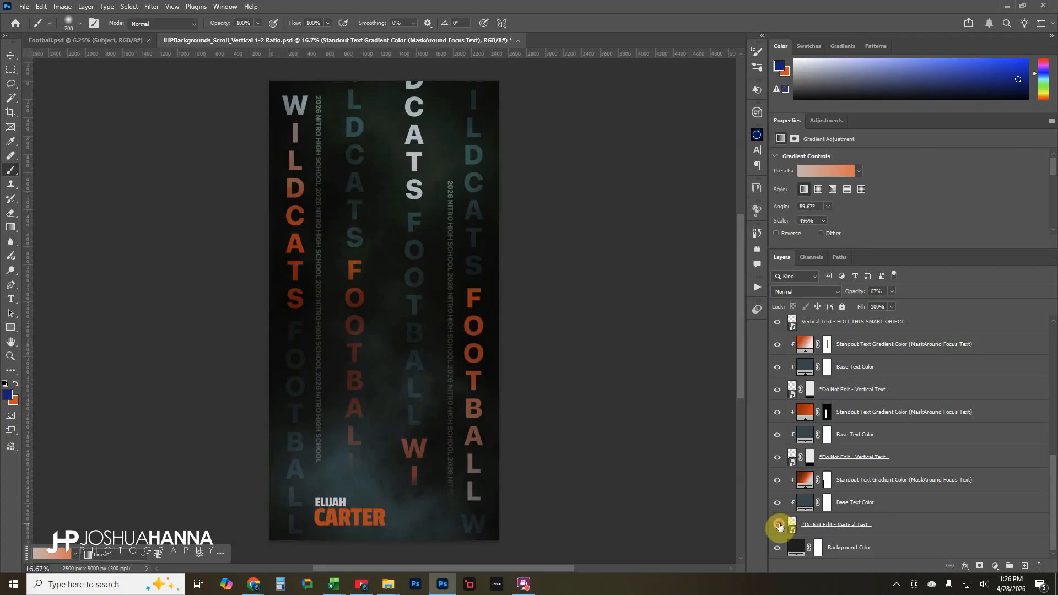
# Step: Preview light gray d6d6d6 and red b40000 as the Background Color fill, and cancel the colour change
pyautogui.doubleClick(796, 547)
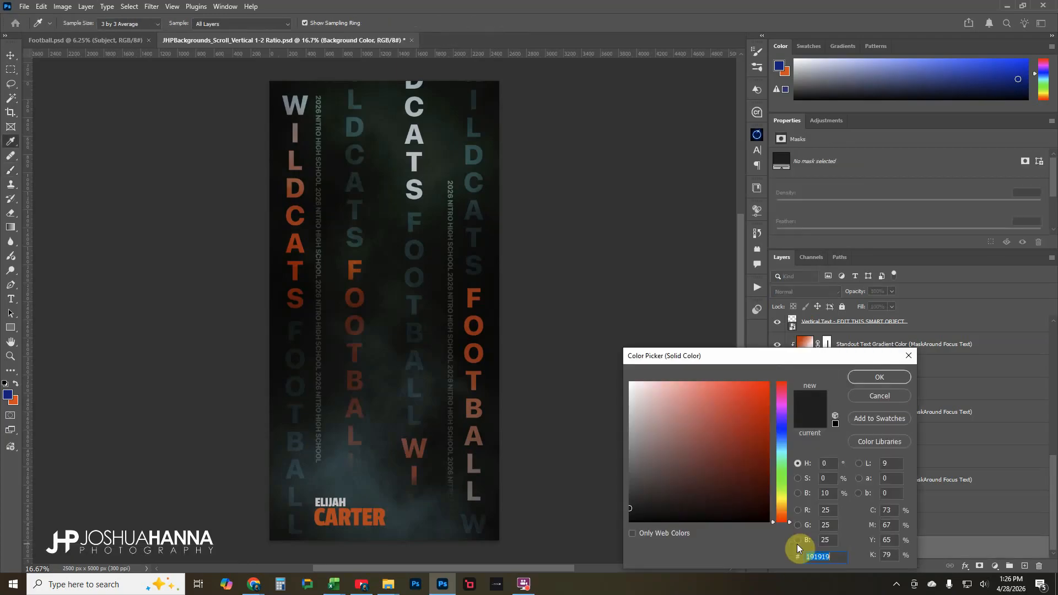
pyautogui.moveTo(702, 432)
pyautogui.mouseDown()
pyautogui.moveTo(610, 378)
pyautogui.moveTo(603, 404)
pyautogui.mouseUp()
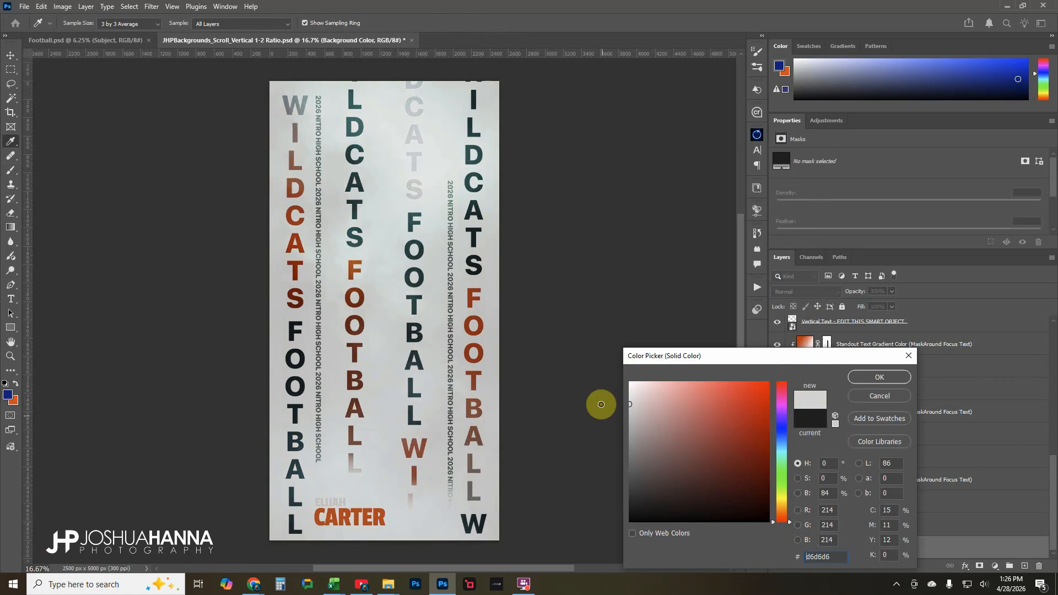
pyautogui.moveTo(604, 419); pyautogui.dragTo(770, 423)
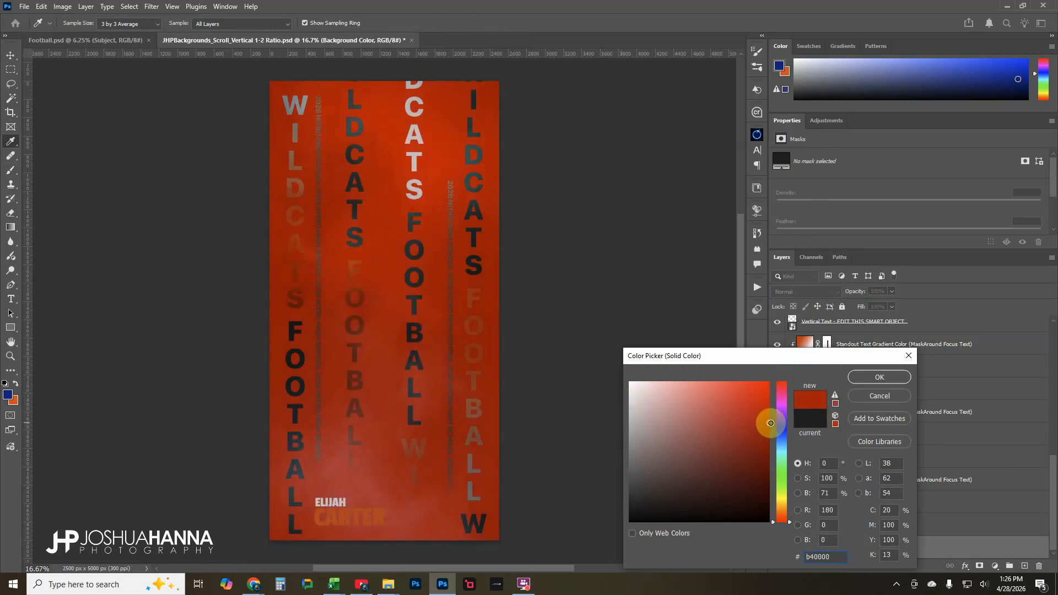
pyautogui.click(880, 395)
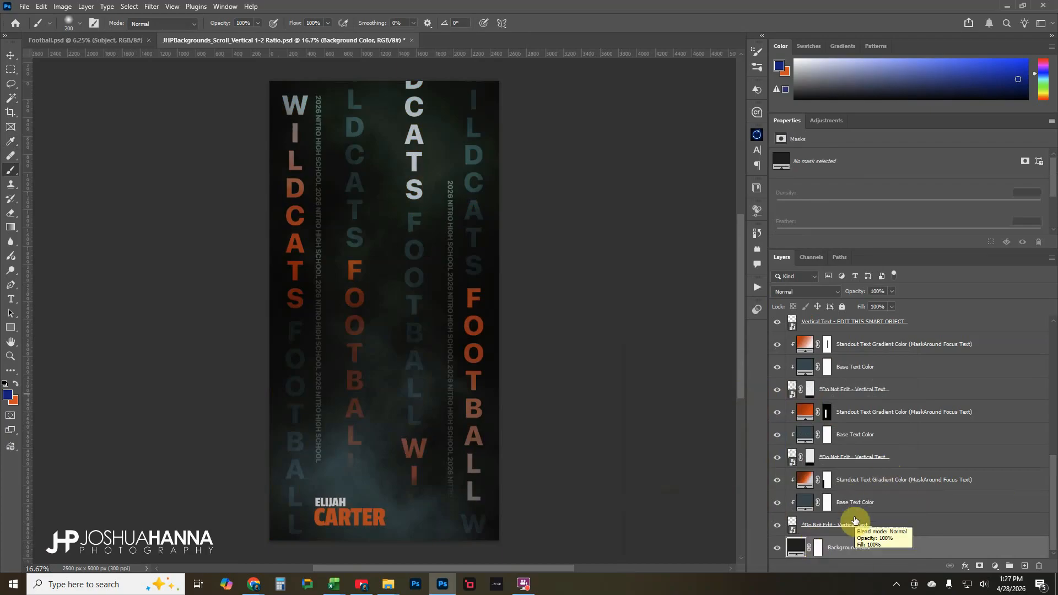
# Step: Select the Place Subject in This Group folder and bring the Subject layer from Football.psd into the poster template, undoing the stray move
pyautogui.scroll(1, 853, 497)
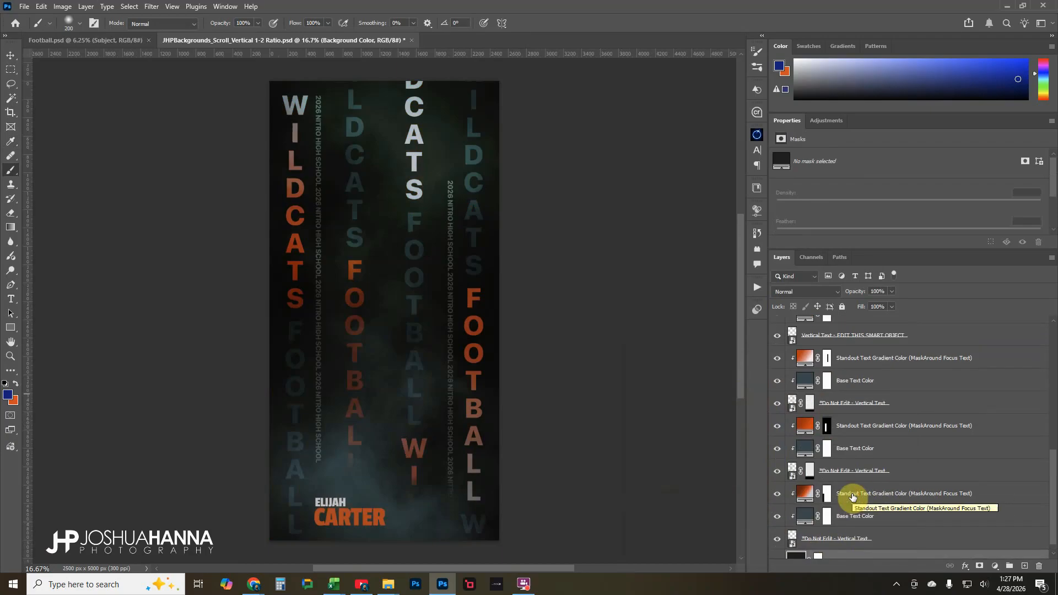
pyautogui.scroll(-1, 853, 497)
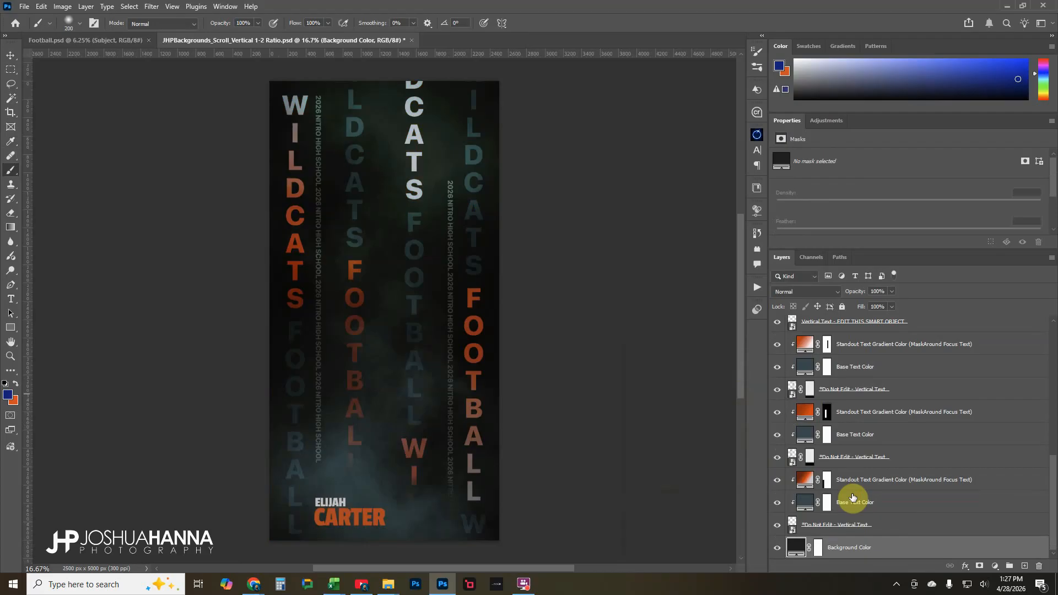
pyautogui.scroll(8, 891, 441)
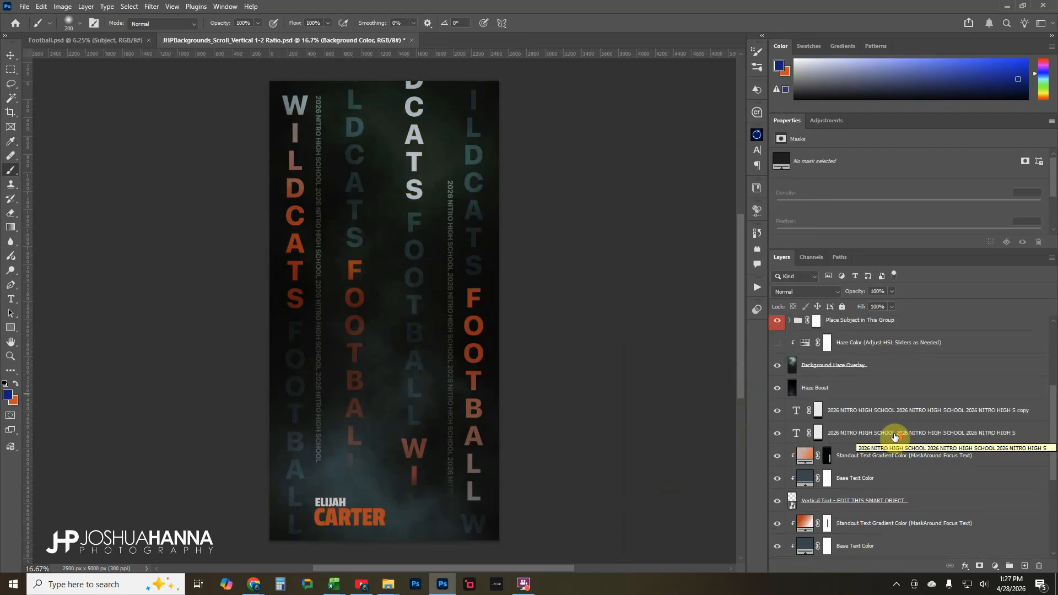
pyautogui.scroll(7, 893, 438)
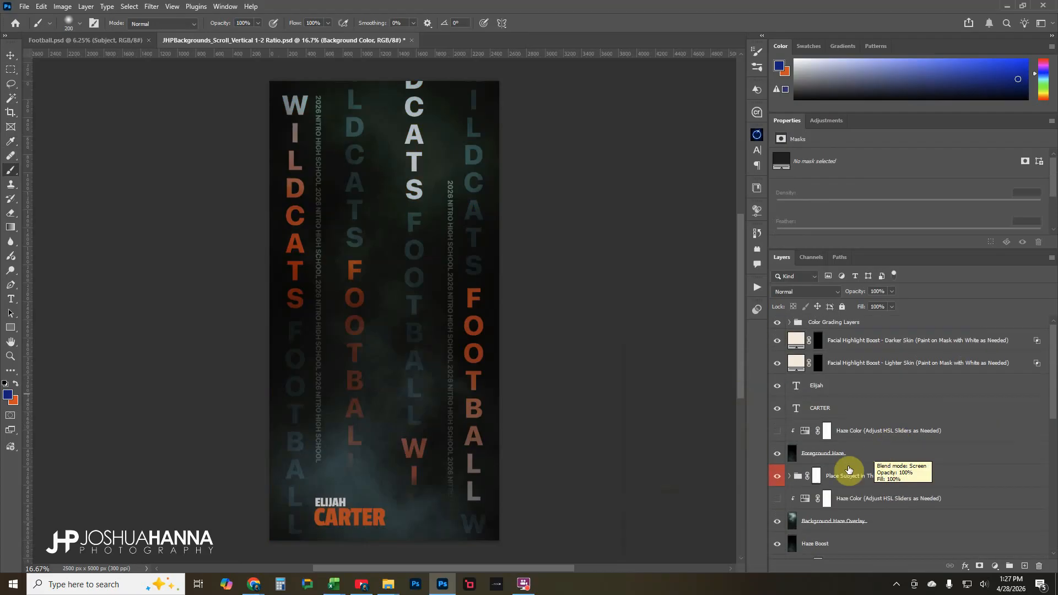
pyautogui.click(849, 471)
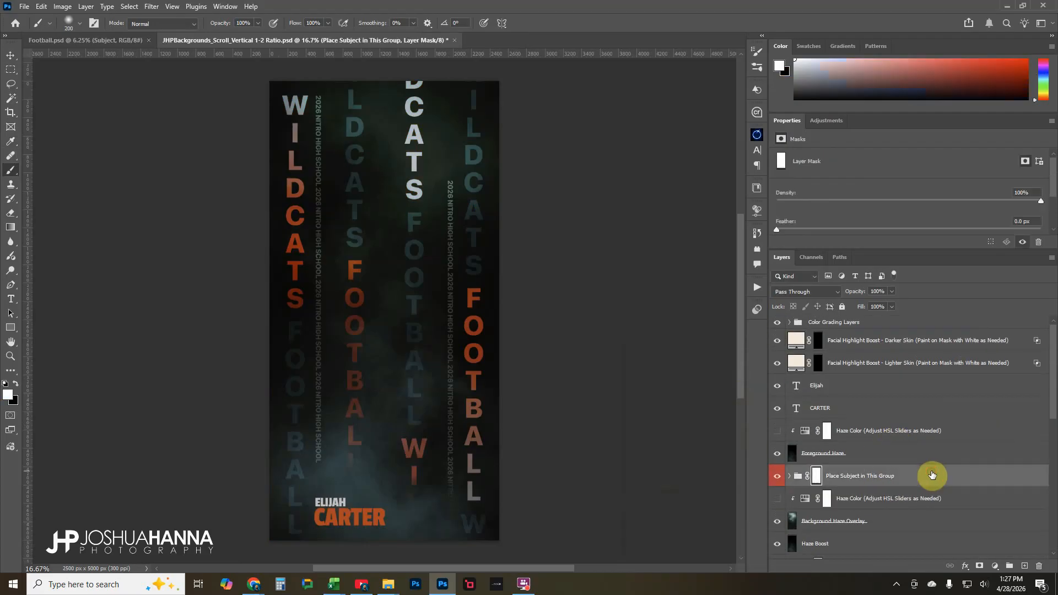
pyautogui.click(125, 40)
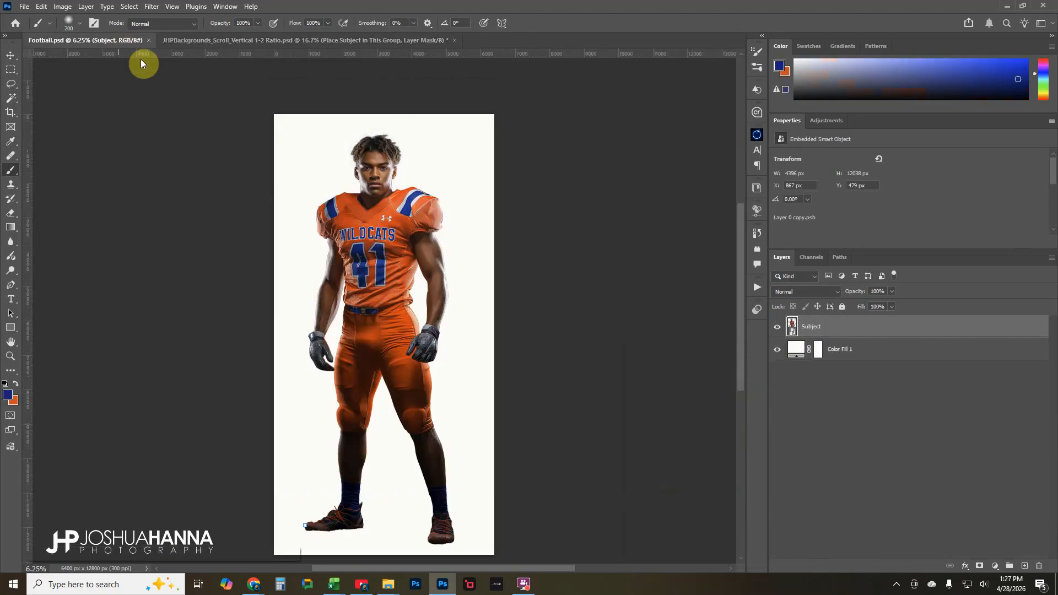
pyautogui.click(10, 55)
pyautogui.moveTo(355, 154); pyautogui.dragTo(462, 322)
pyautogui.moveTo(453, 205); pyautogui.dragTo(428, 331)
pyautogui.hotkey('ctrl', 'z')
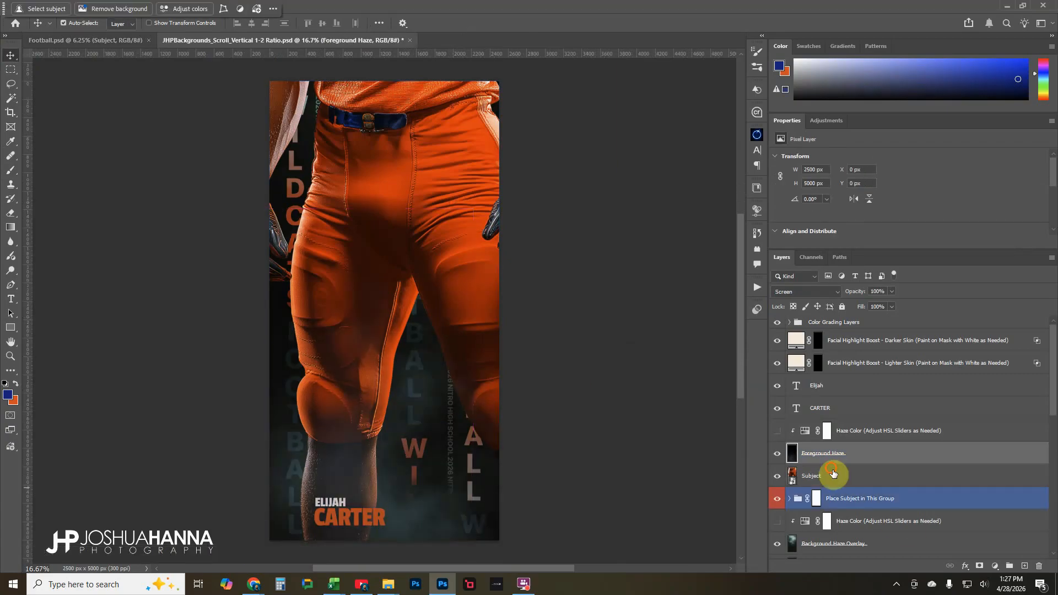
# Step: Free-transform the Subject layer, scaling the player down to about 54% and positioning him with his head inside the poster
pyautogui.click(832, 478)
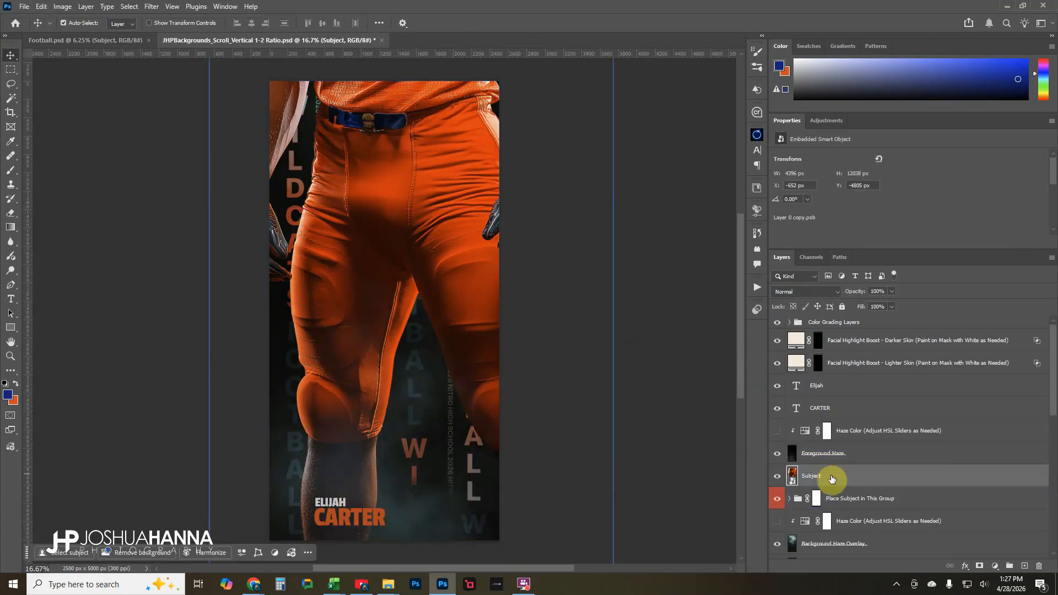
pyautogui.click(70, 23)
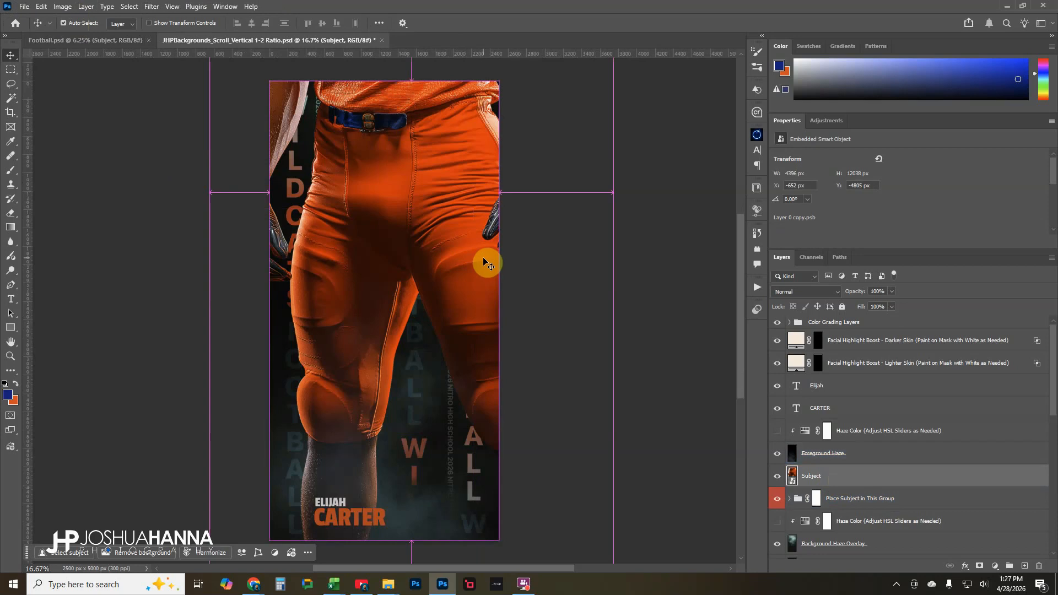
pyautogui.hotkey('ctrl', 't')
pyautogui.moveTo(484, 263); pyautogui.dragTo(451, 459)
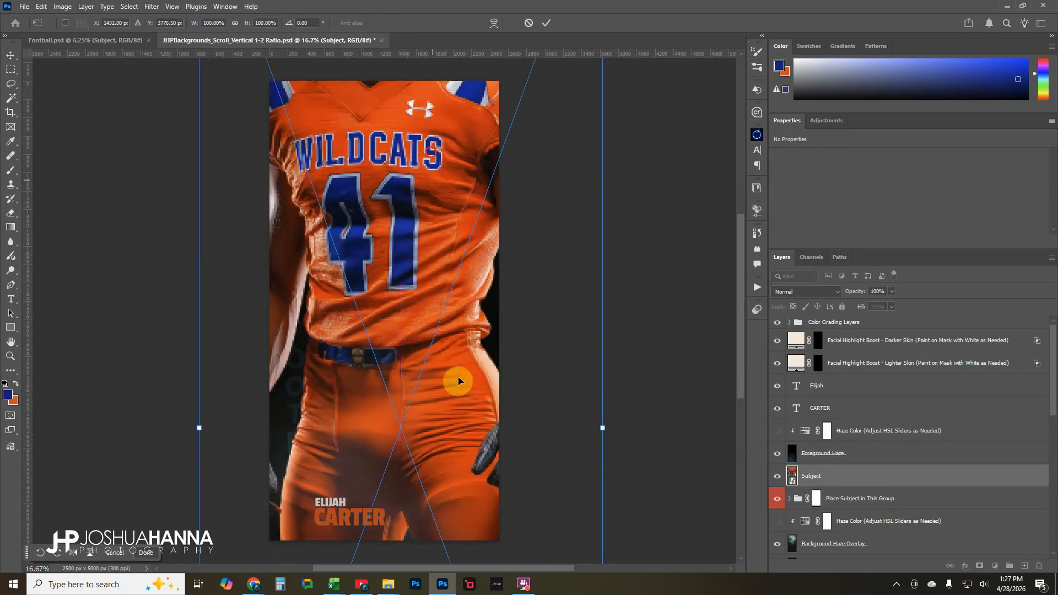
pyautogui.moveTo(435, 160); pyautogui.dragTo(432, 237)
pyautogui.moveTo(597, 121); pyautogui.dragTo(466, 354)
pyautogui.moveTo(432, 446); pyautogui.dragTo(420, 329)
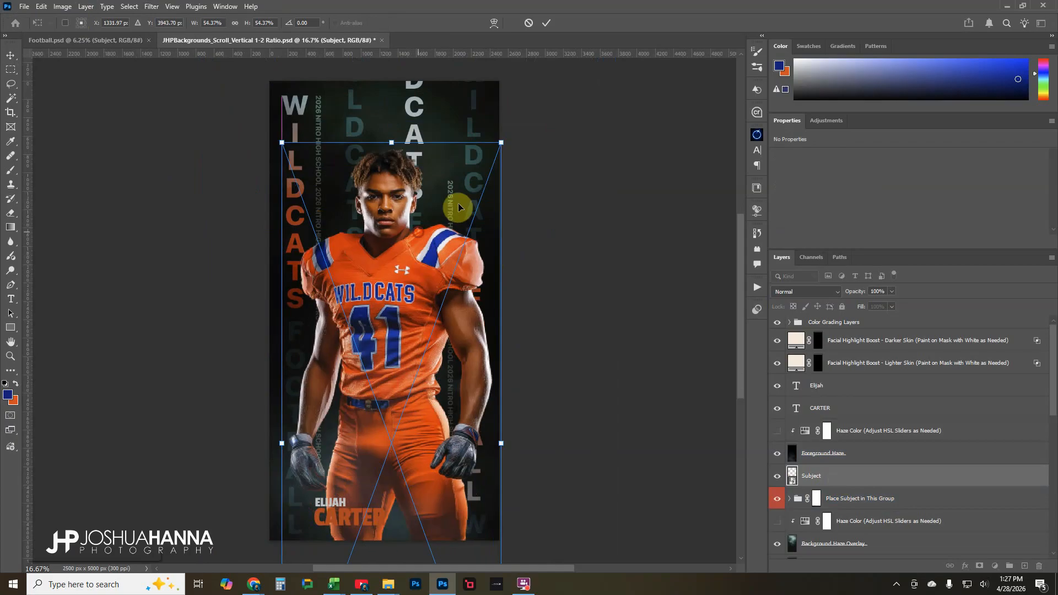
# Step: Reduce the player's scale to 40.69%, center him in the poster with his lower legs past the lower edge, and apply the transform
pyautogui.moveTo(494, 135); pyautogui.dragTo(446, 230)
pyautogui.moveTo(381, 368); pyautogui.dragTo(379, 306)
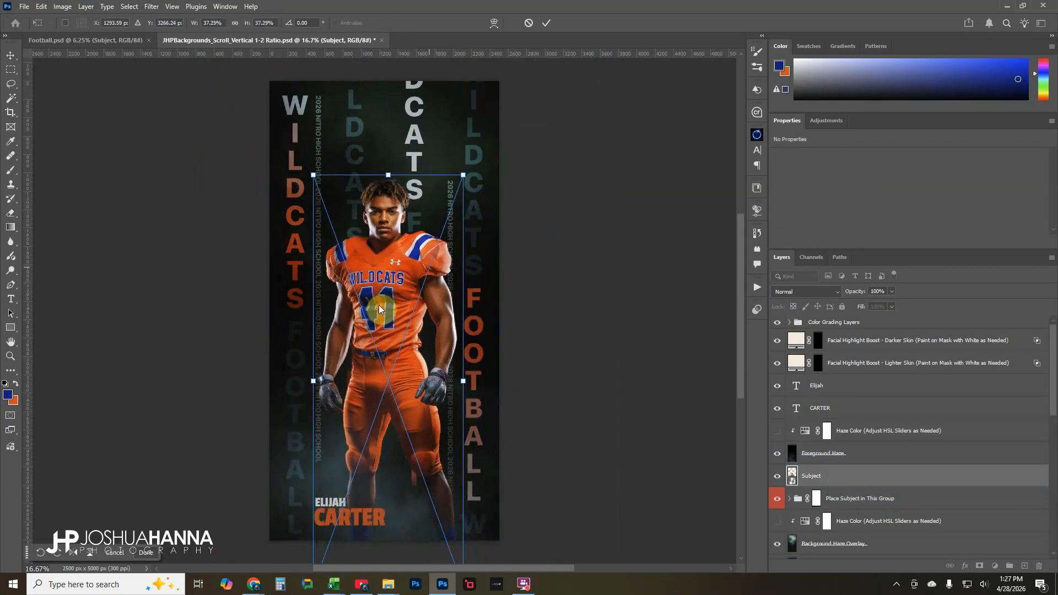
pyautogui.moveTo(462, 176)
pyautogui.mouseDown()
pyautogui.moveTo(473, 160)
pyautogui.moveTo(468, 173)
pyautogui.mouseUp()
pyautogui.moveTo(416, 297); pyautogui.dragTo(416, 312)
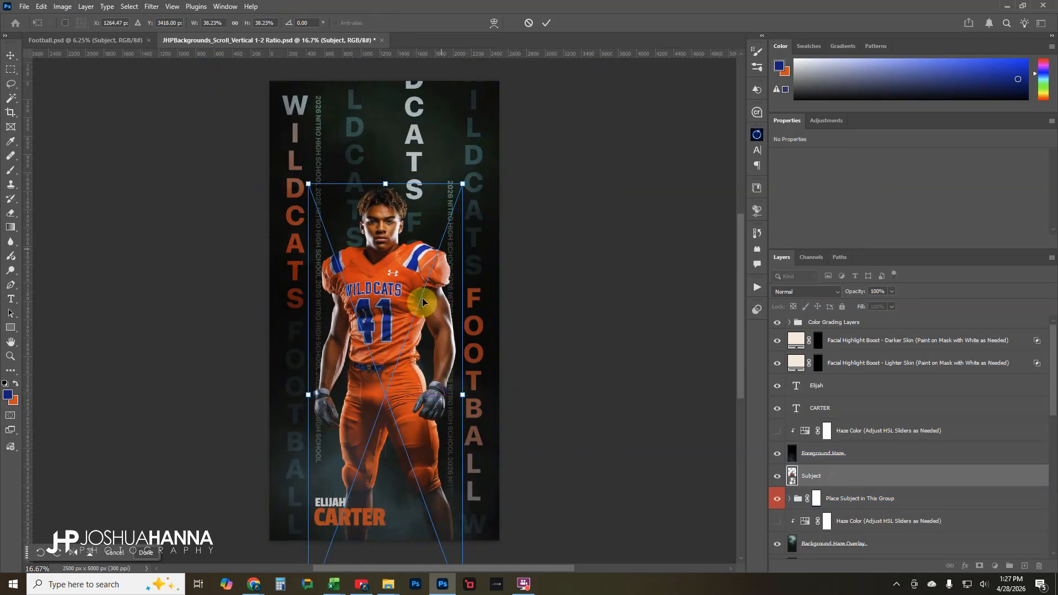
pyautogui.moveTo(467, 184); pyautogui.dragTo(467, 170)
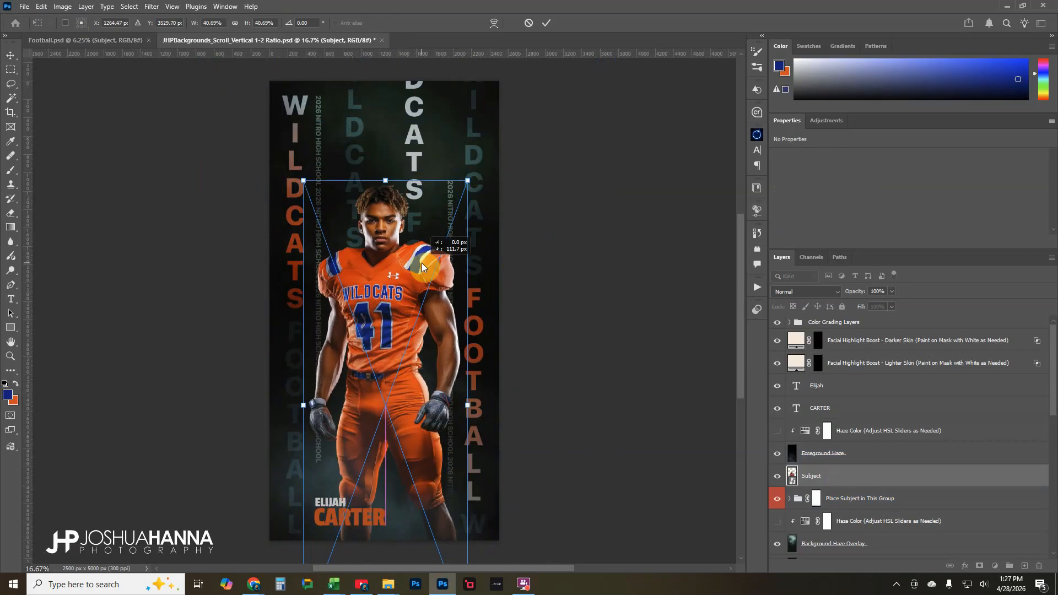
pyautogui.moveTo(422, 263); pyautogui.dragTo(421, 260)
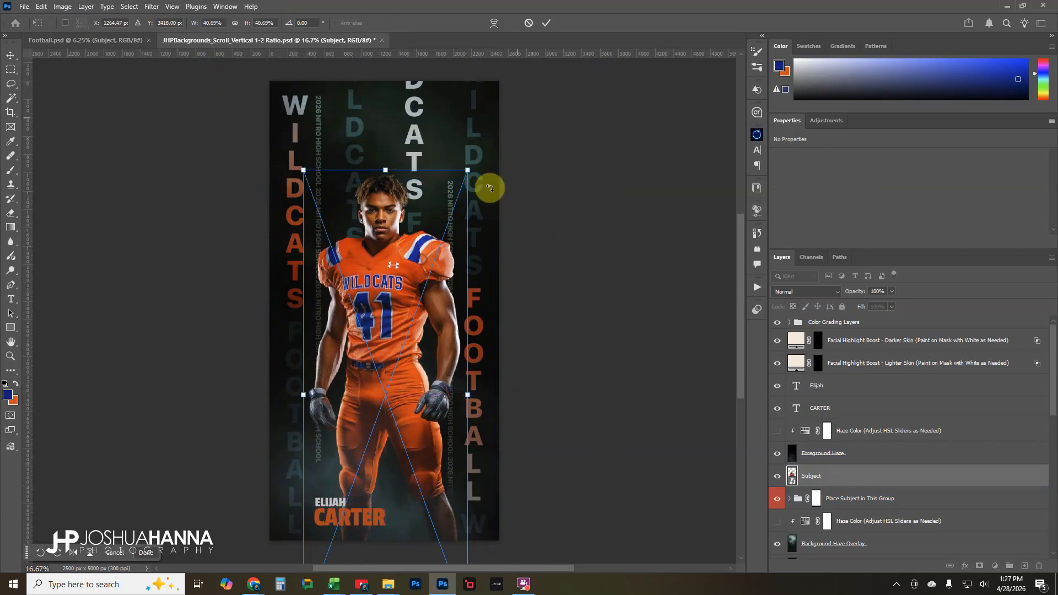
pyautogui.click(546, 22)
# Step: Nudge the player slightly to the right until the Subject layer's X position is 406 px
pyautogui.hotkey('shift', 'Right')
pyautogui.press('Right')
pyautogui.press('Right')
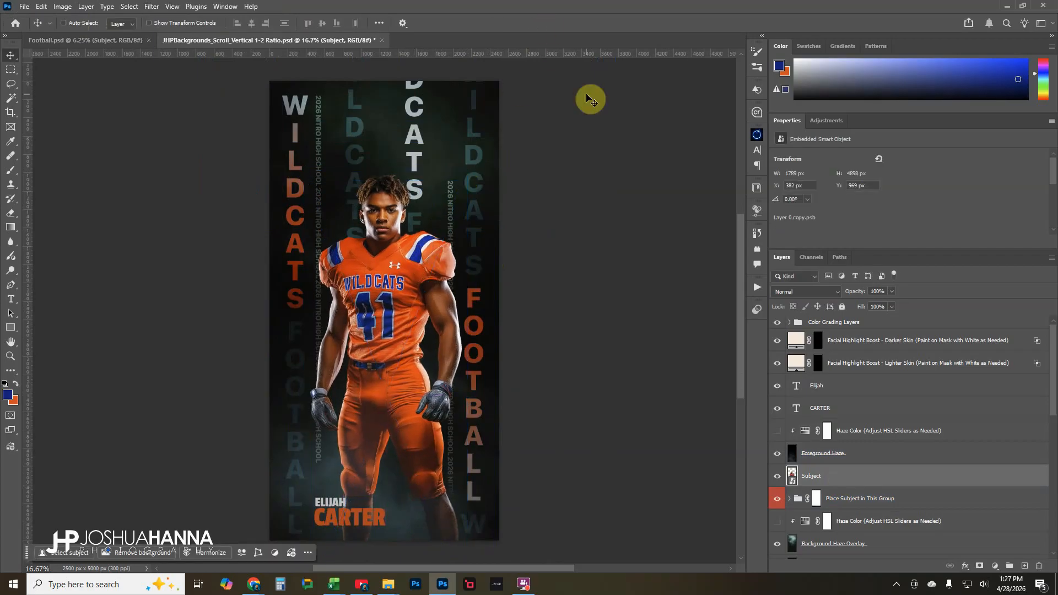
pyautogui.hotkey('shift', 'Right')
pyautogui.hotkey('shift', 'Right')
pyautogui.press('Right')
pyautogui.press('Right')
pyautogui.press('Right')
pyautogui.press('Right')
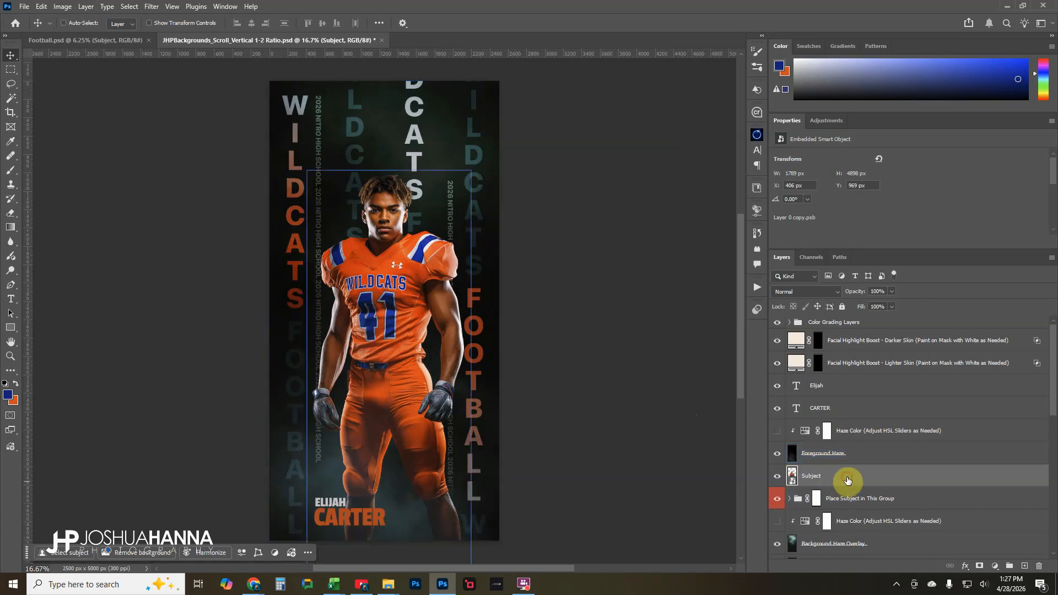
# Step: Move the Subject layer into the Place Subject in This Group folder and hide that folder
pyautogui.moveTo(847, 480); pyautogui.dragTo(855, 498)
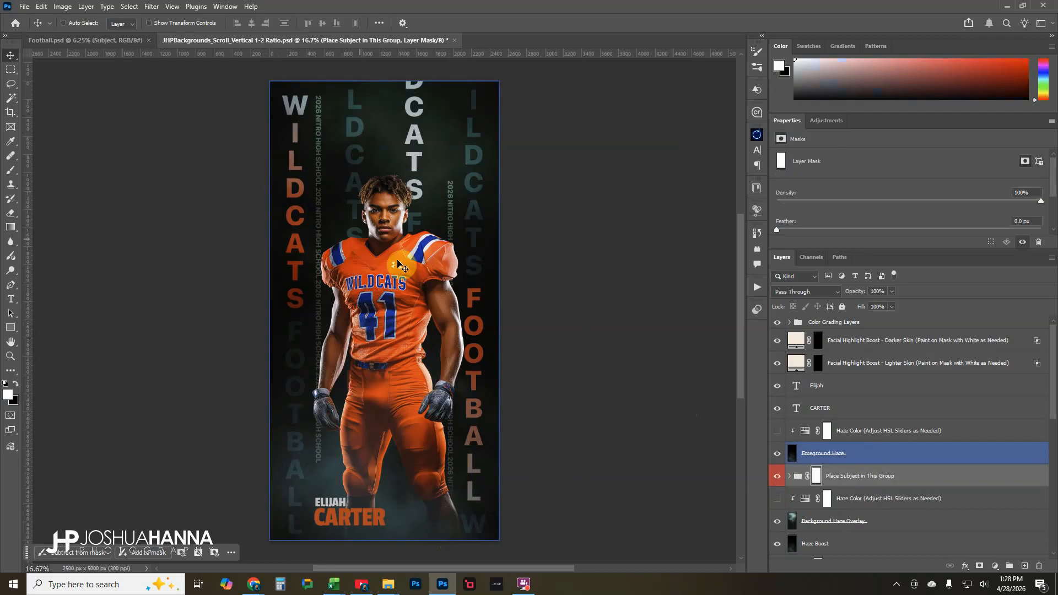
pyautogui.click(777, 476)
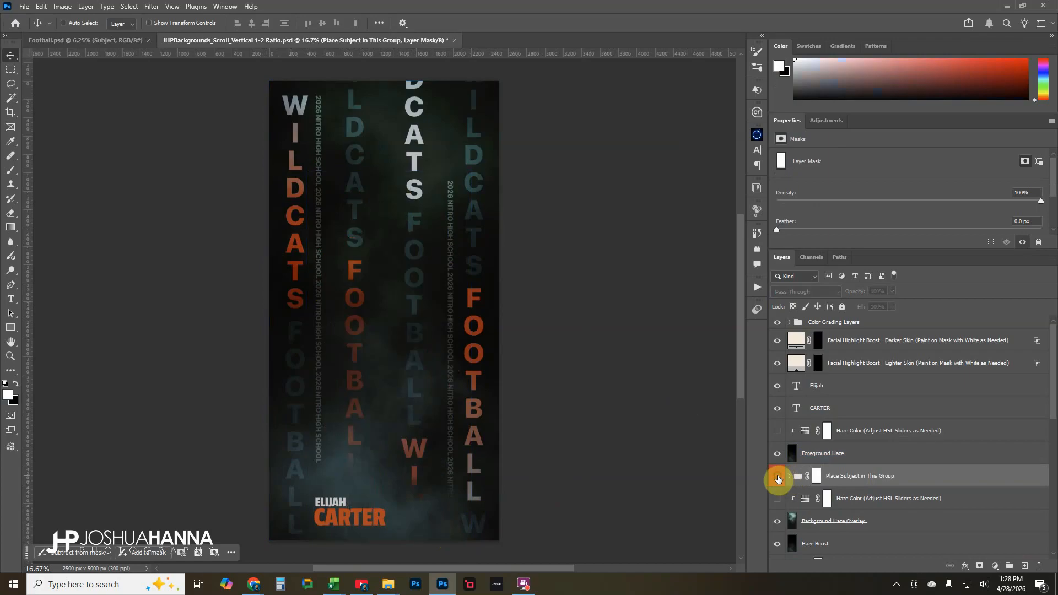
pyautogui.keyDown('ctrl'); pyautogui.click(331, 208); pyautogui.keyUp('ctrl')
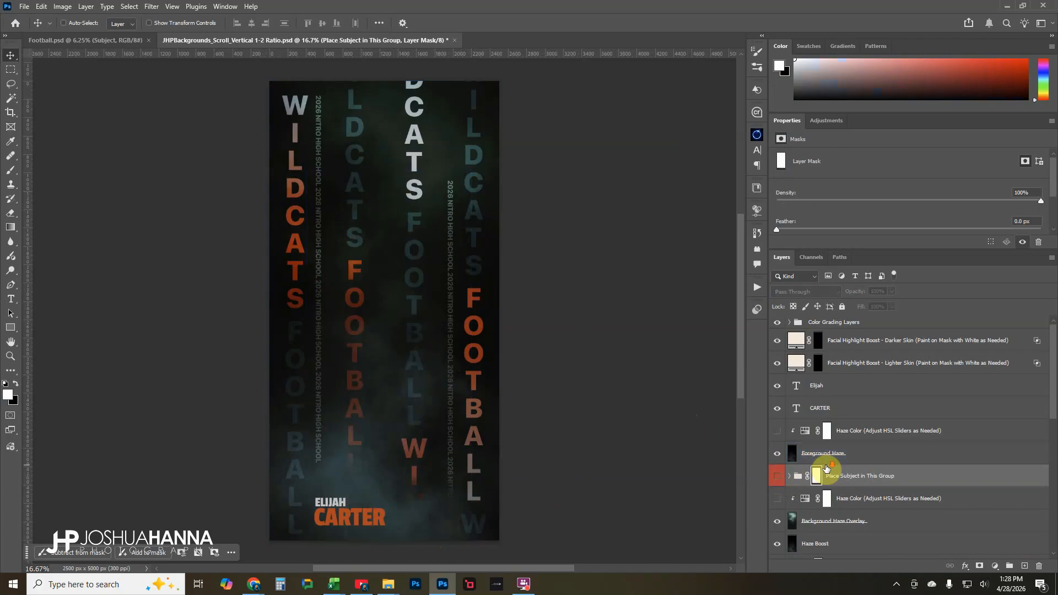
# Step: Locate the Vertical Text - EDIT THIS SMART OBJECT layer among the text layers and open its contents for editing
pyautogui.scroll(-3, 827, 471)
pyautogui.click(825, 463)
pyautogui.scroll(-3, 827, 469)
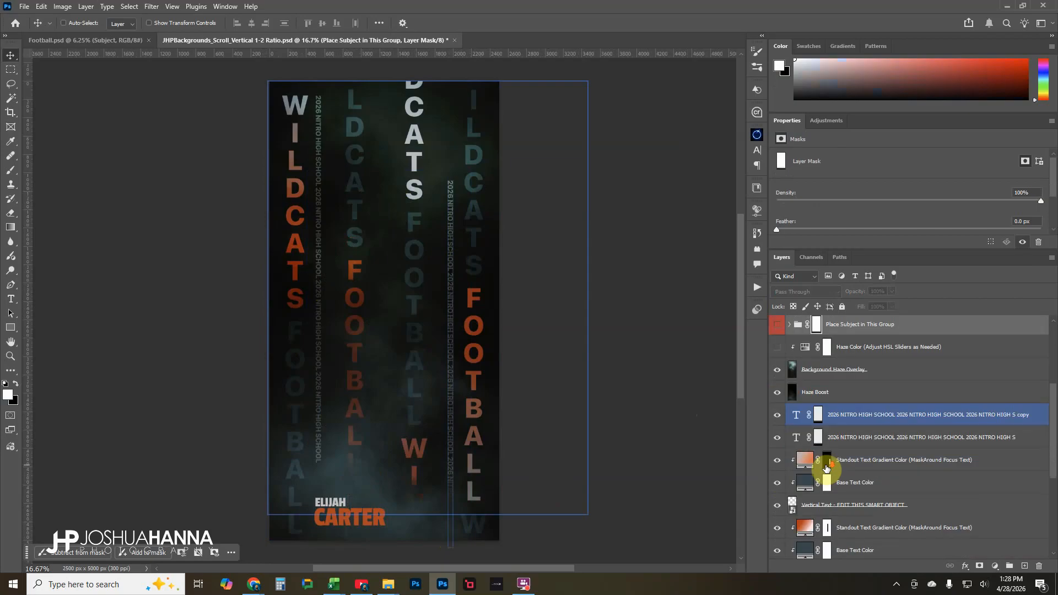
pyautogui.click(861, 469)
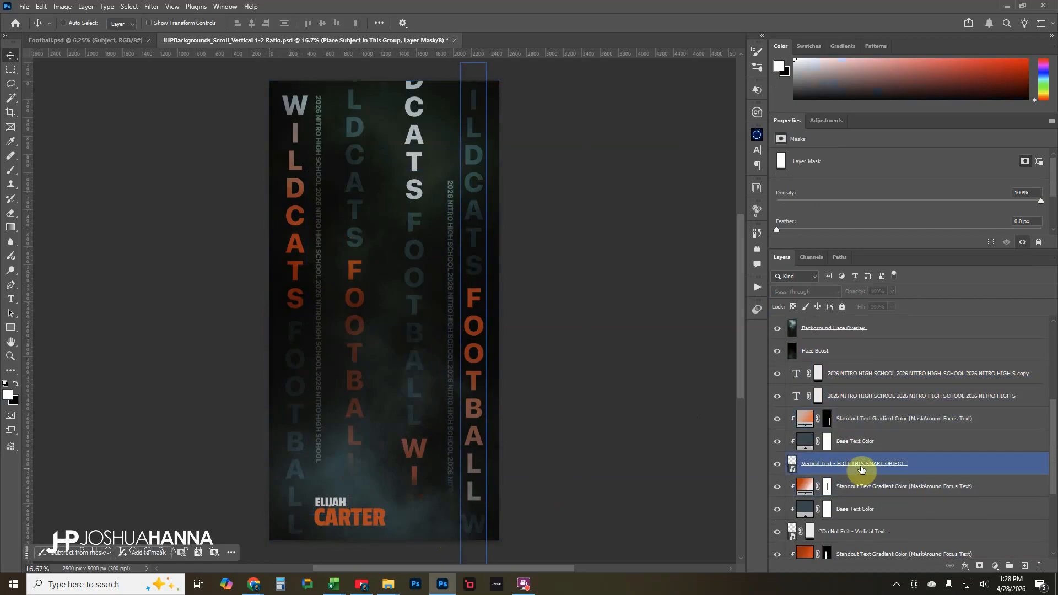
pyautogui.scroll(-2, 856, 464)
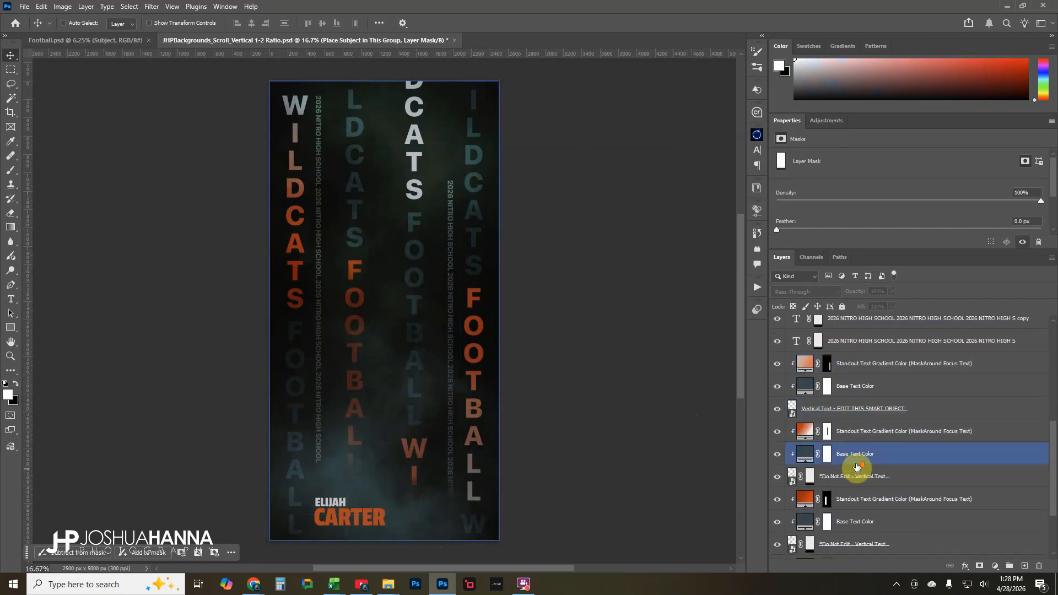
pyautogui.click(843, 477)
pyautogui.click(841, 544)
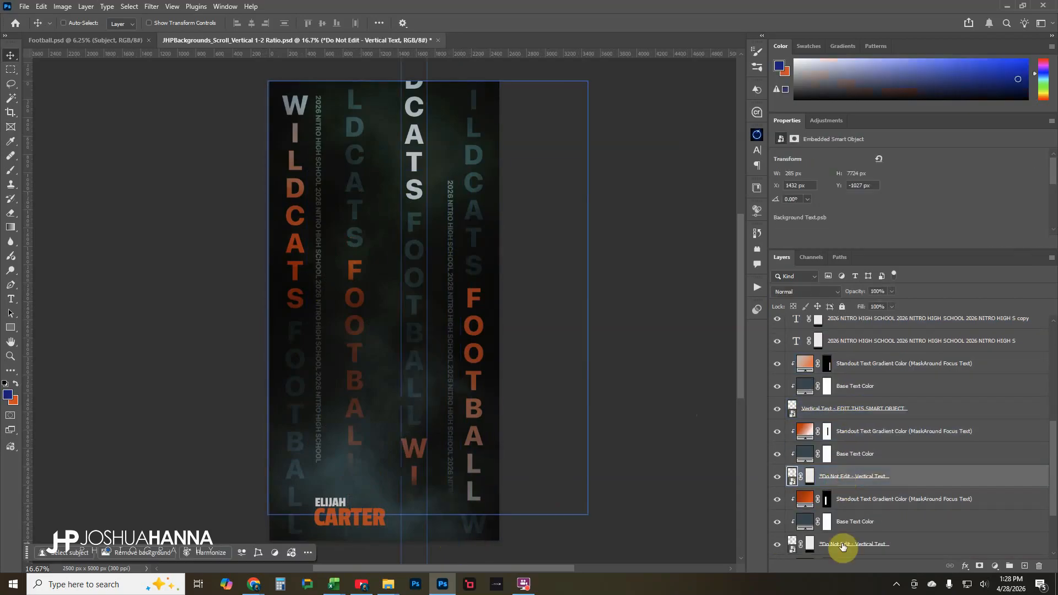
pyautogui.click(839, 409)
pyautogui.scroll(2, 827, 415)
pyautogui.scroll(1, 823, 423)
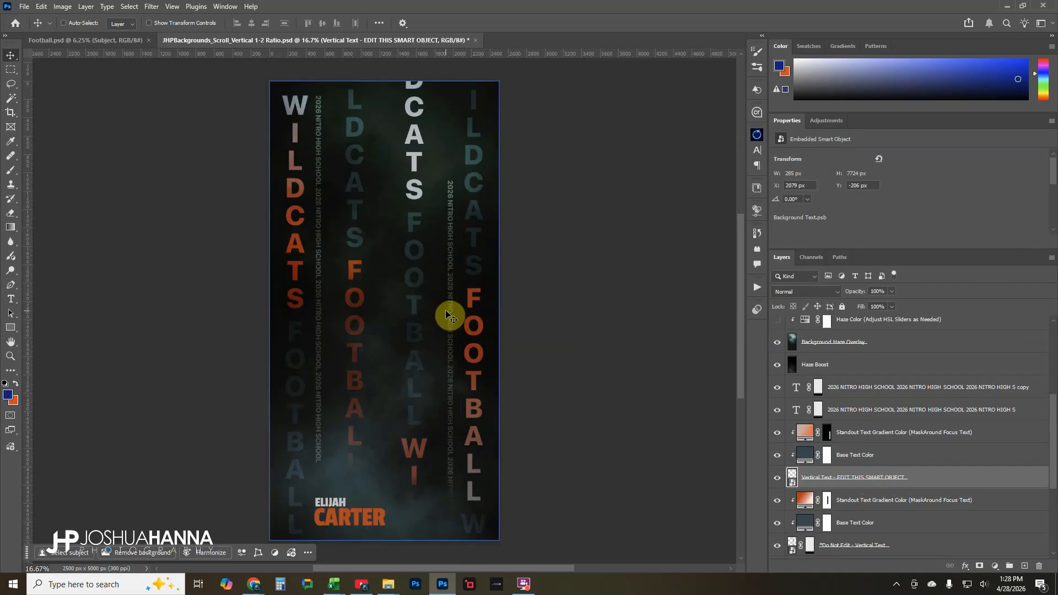
pyautogui.doubleClick(792, 479)
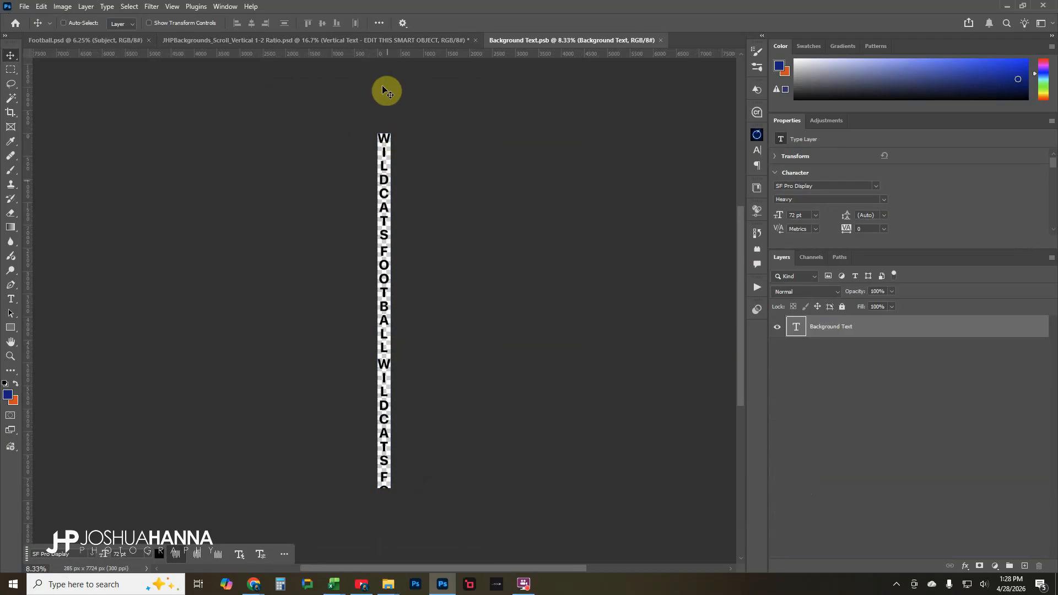
# Step: Replace the Background Text wording with PANTHERS FOOTBALL, paste a second copy directly after it, and commit the text edit
pyautogui.doubleClick(794, 330)
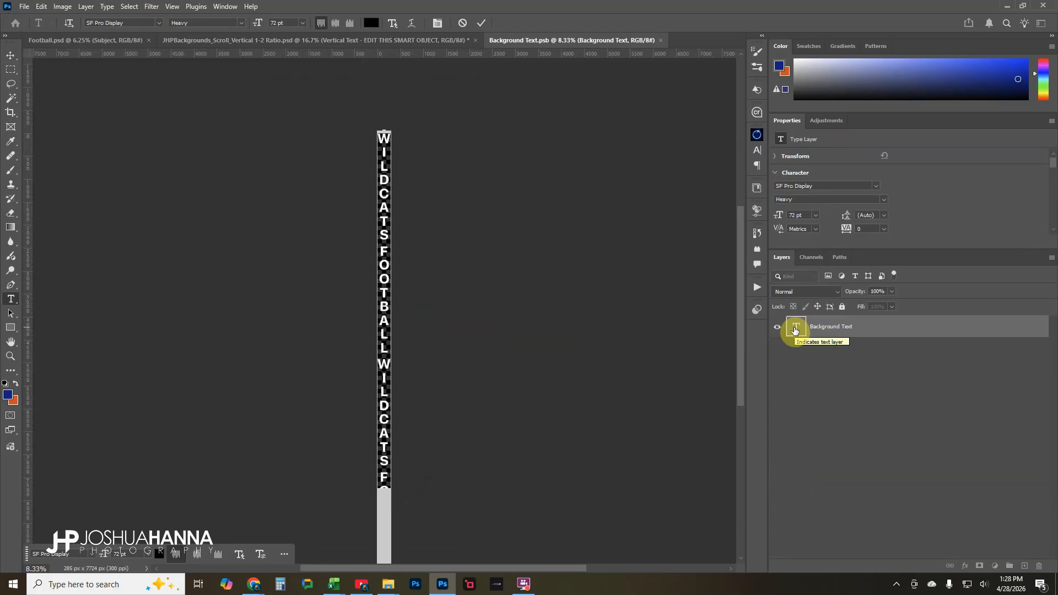
pyautogui.write('PANTHERSFOOTBALL')
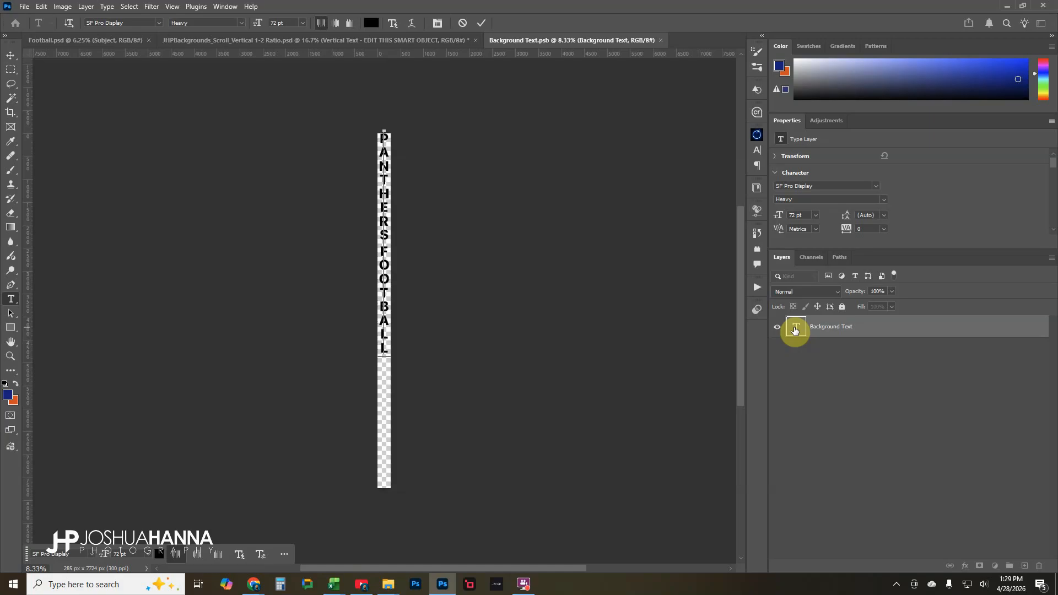
pyautogui.click(794, 330)
pyautogui.doubleClick(794, 330)
pyautogui.hotkey('ctrl', 'c')
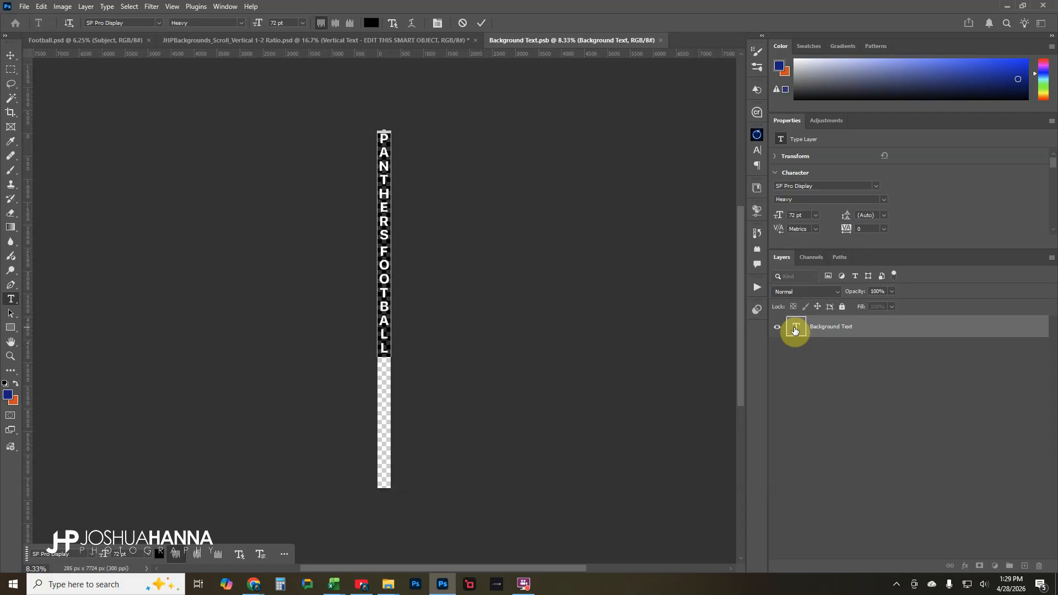
pyautogui.press('Down')
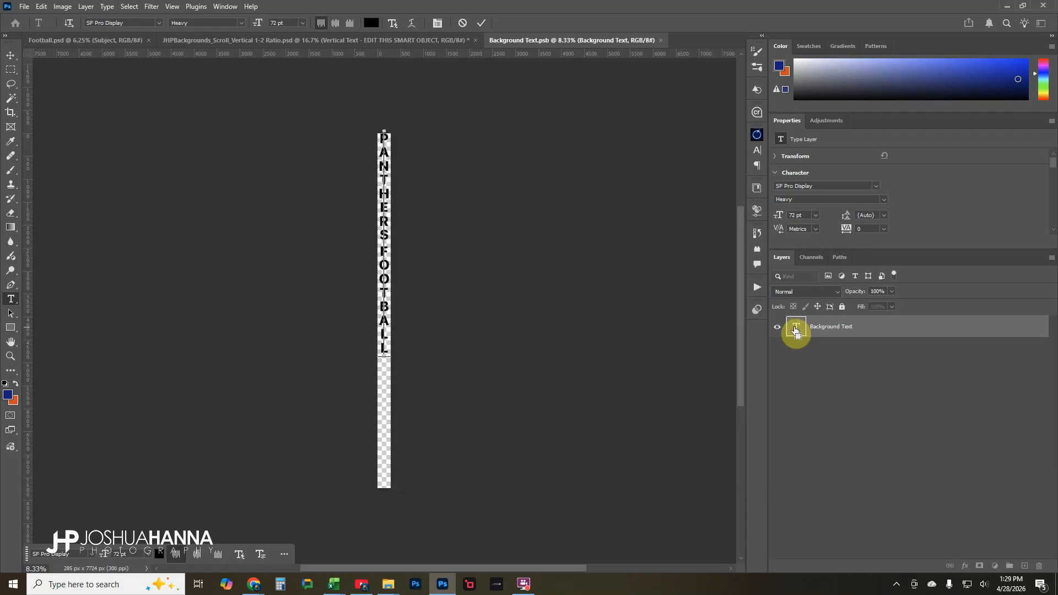
pyautogui.hotkey('ctrl', 'v')
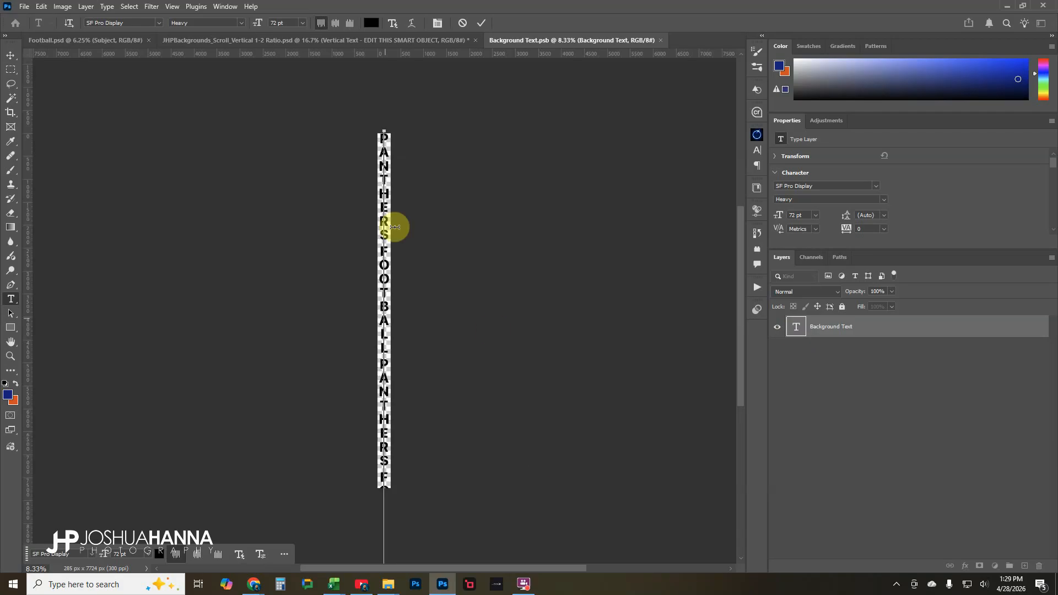
pyautogui.click(482, 27)
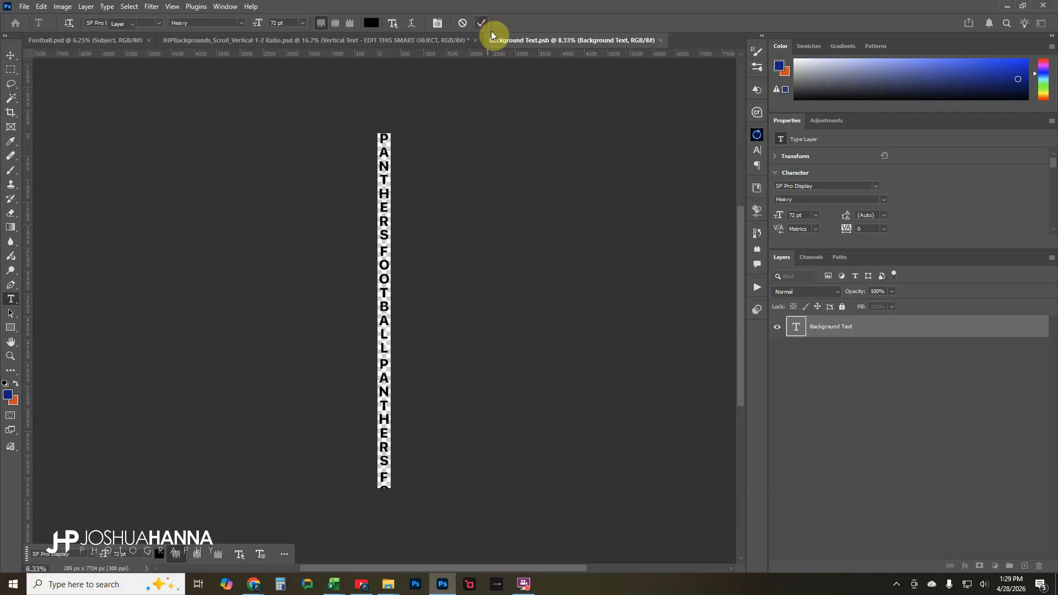
# Step: Close the Background Text.psb document, saving its changes back to the poster template
pyautogui.press('v')
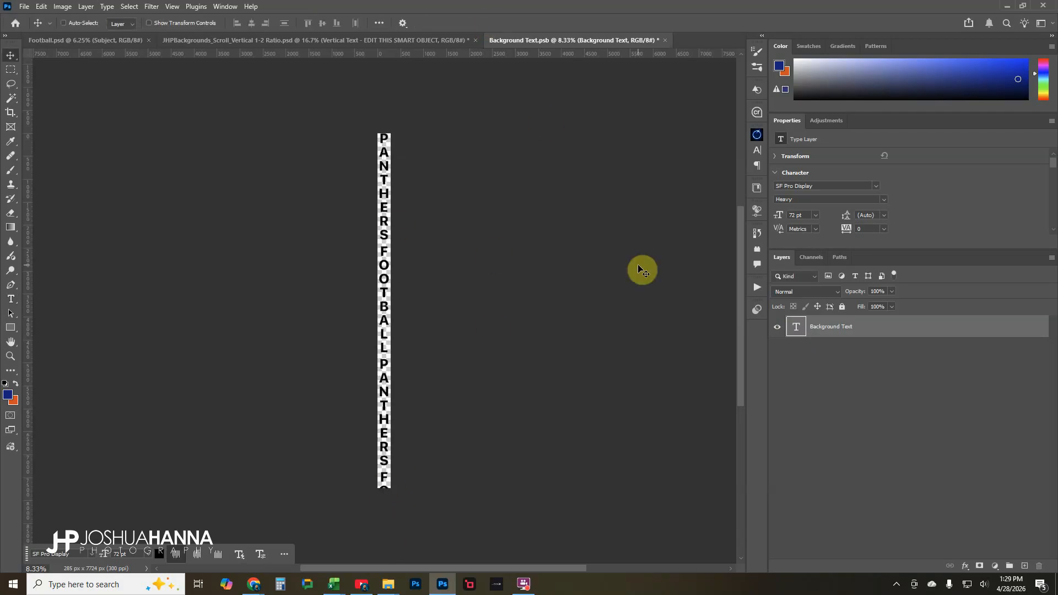
pyautogui.click(665, 40)
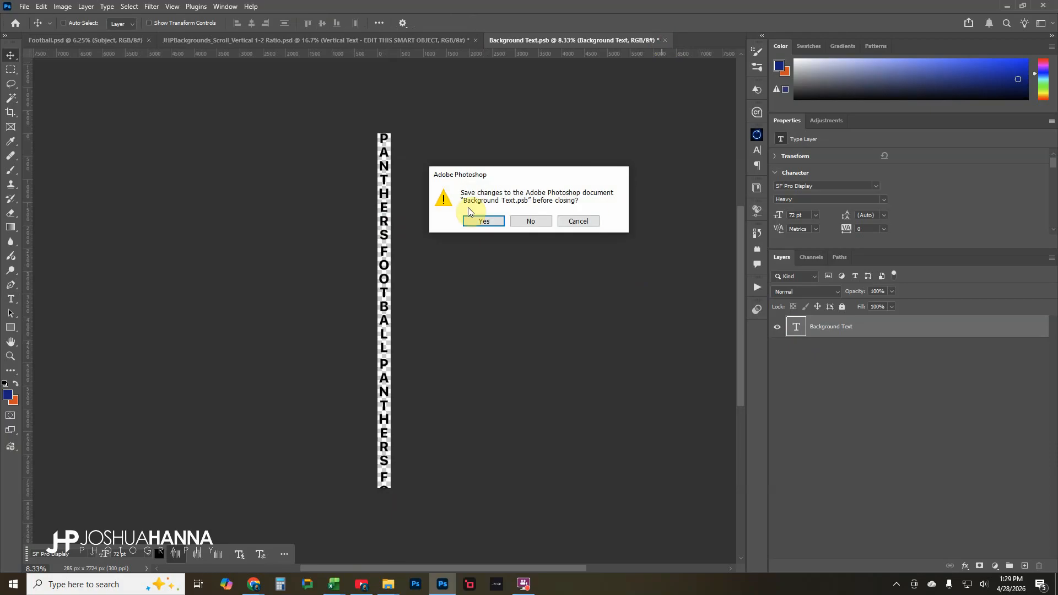
pyautogui.click(487, 221)
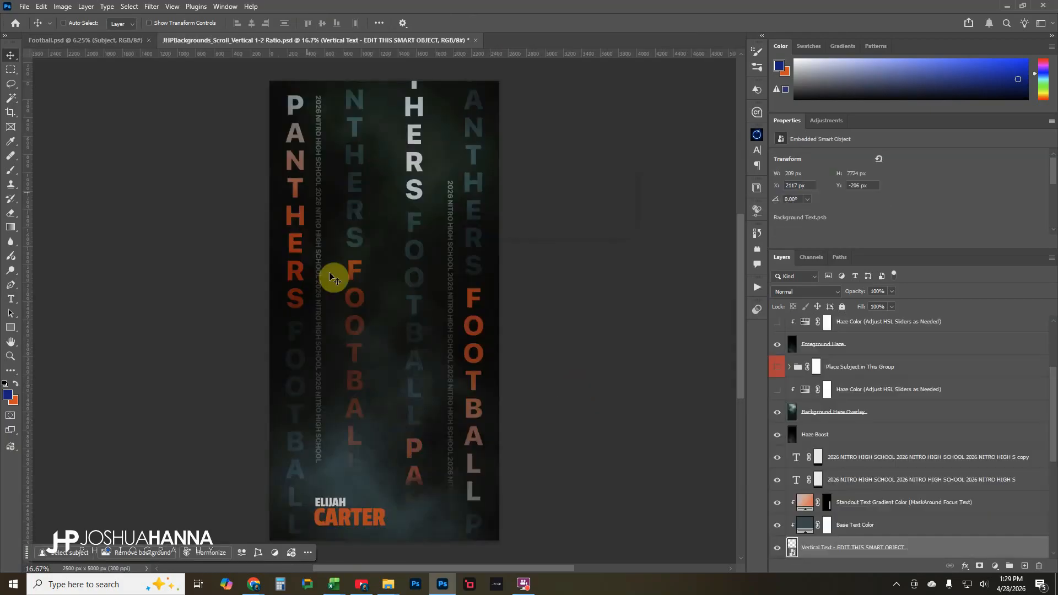
pyautogui.keyDown('ctrl'); pyautogui.click(333, 278); pyautogui.keyUp('ctrl')
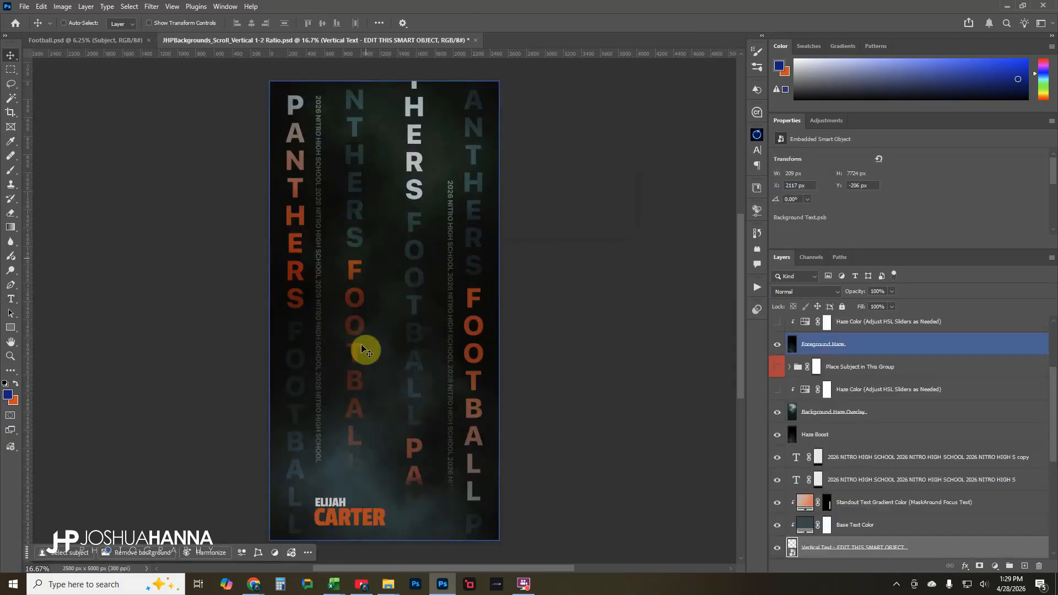
pyautogui.keyDown('ctrl'); pyautogui.click(518, 518); pyautogui.keyUp('ctrl')
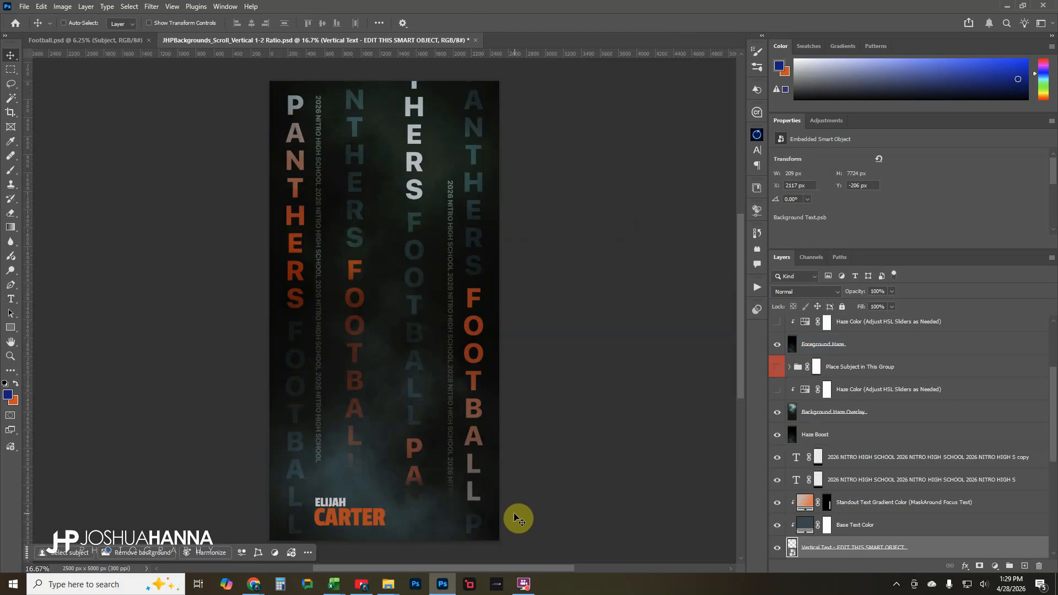
pyautogui.keyDown('ctrl'); pyautogui.click(442, 497); pyautogui.keyUp('ctrl')
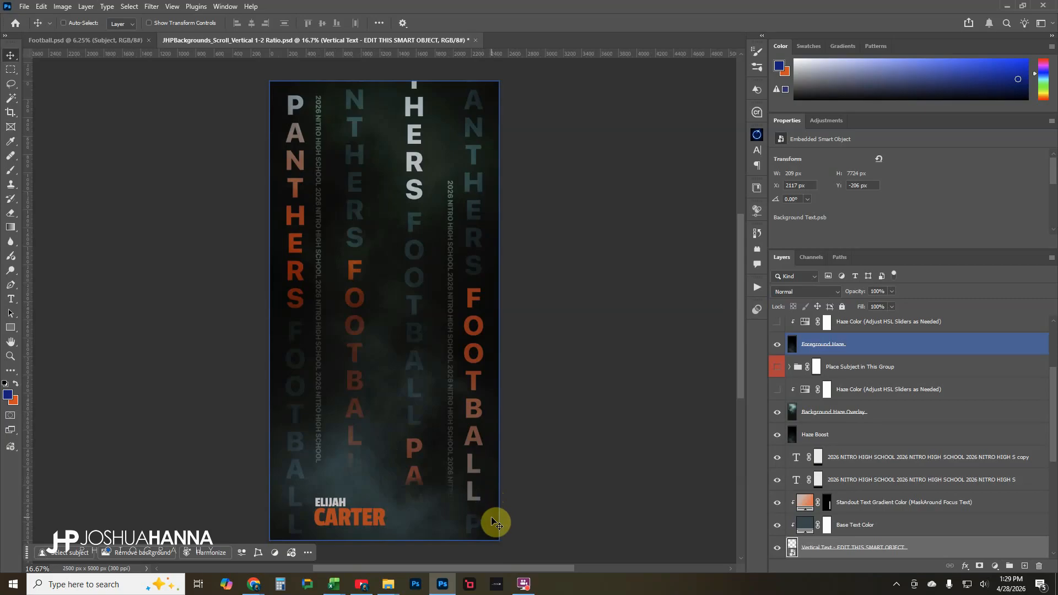
pyautogui.keyDown('ctrl'); pyautogui.click(267, 220); pyautogui.keyUp('ctrl')
pyautogui.keyDown('ctrl'); pyautogui.click(283, 236); pyautogui.keyUp('ctrl')
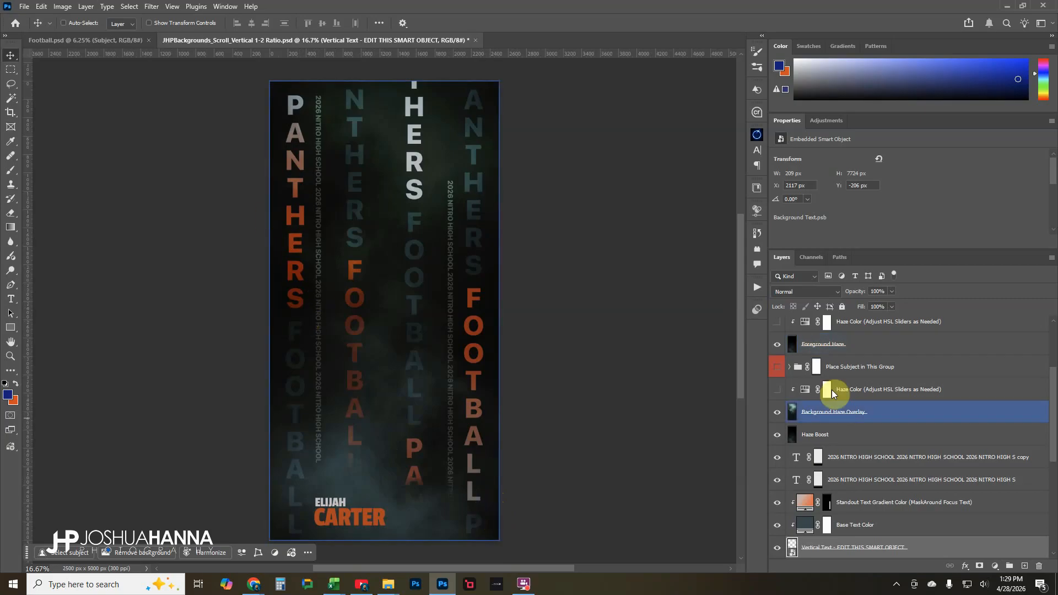
# Step: Open the contents of the Vertical Text - EDIT THIS SMART OBJECT layer for editing
pyautogui.click(798, 435)
pyautogui.click(792, 548)
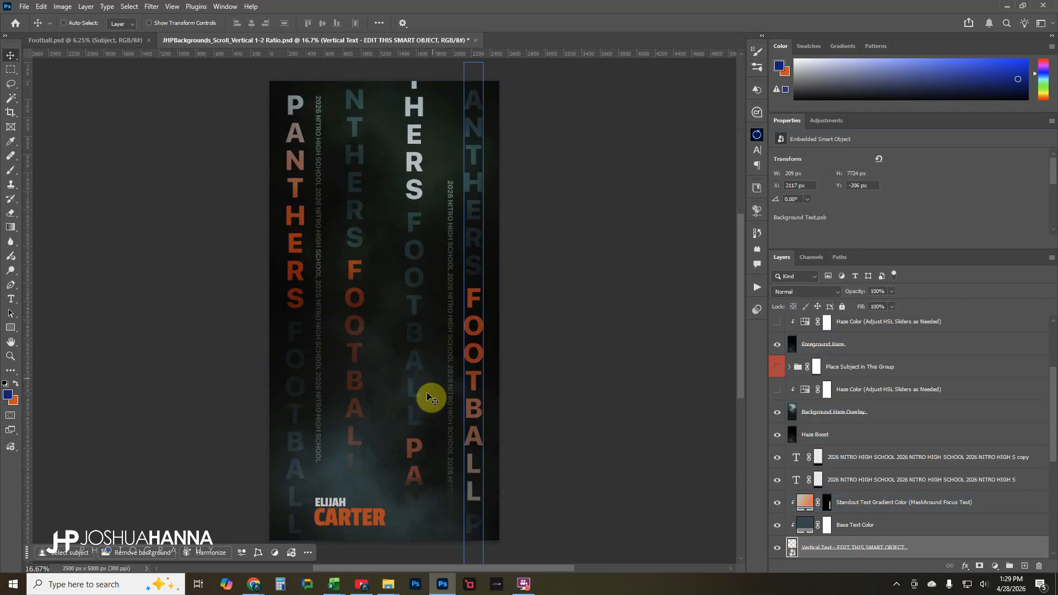
pyautogui.doubleClick(792, 552)
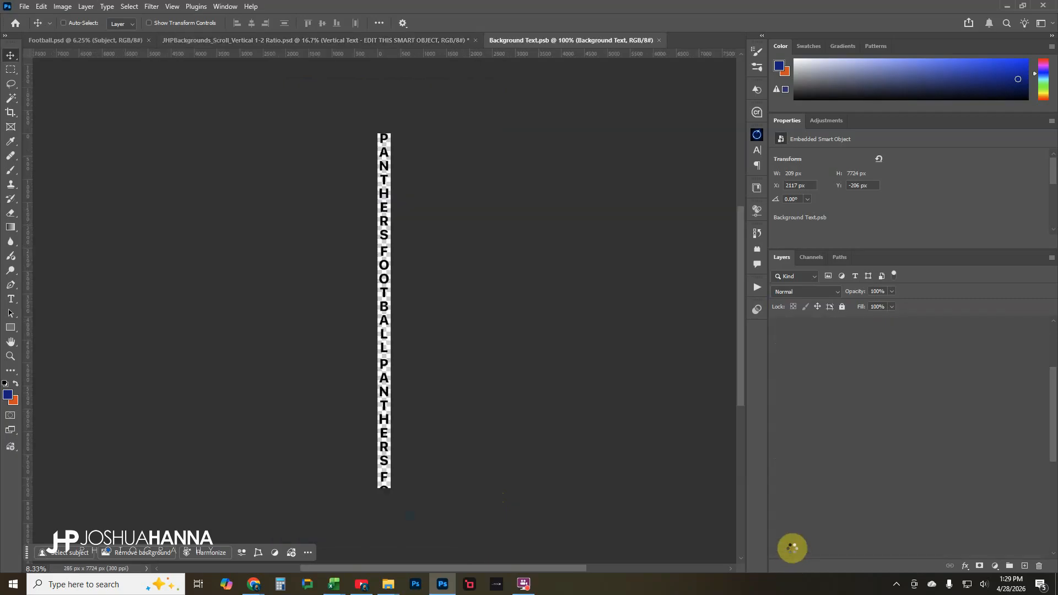
# Step: Replace the Background Text wording with RED DRAGONS, paste two more copies directly after it, and commit the text edit
pyautogui.doubleClick(797, 329)
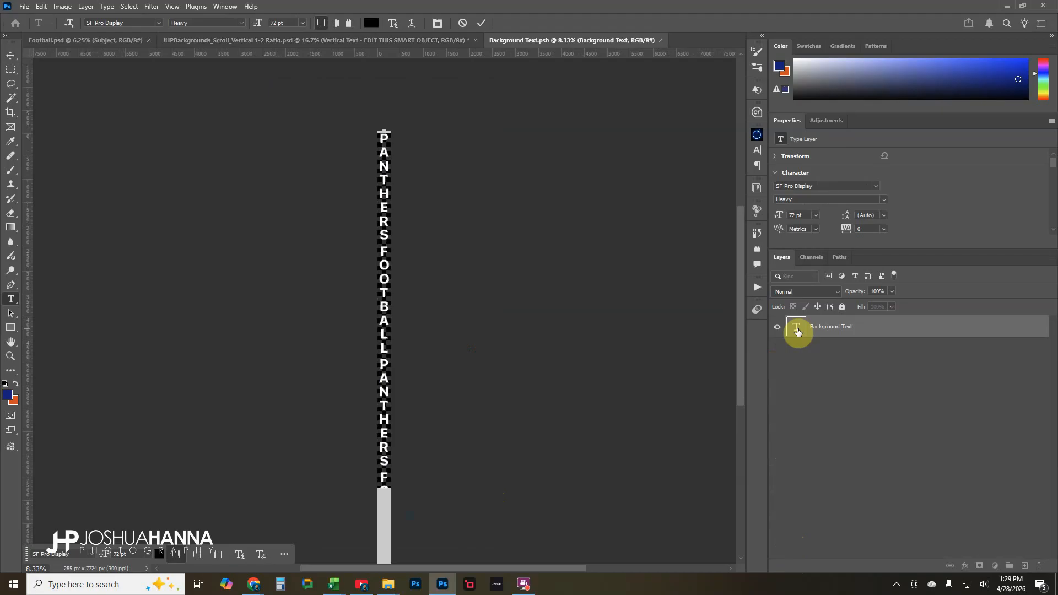
pyautogui.write('REDDRAGONS')
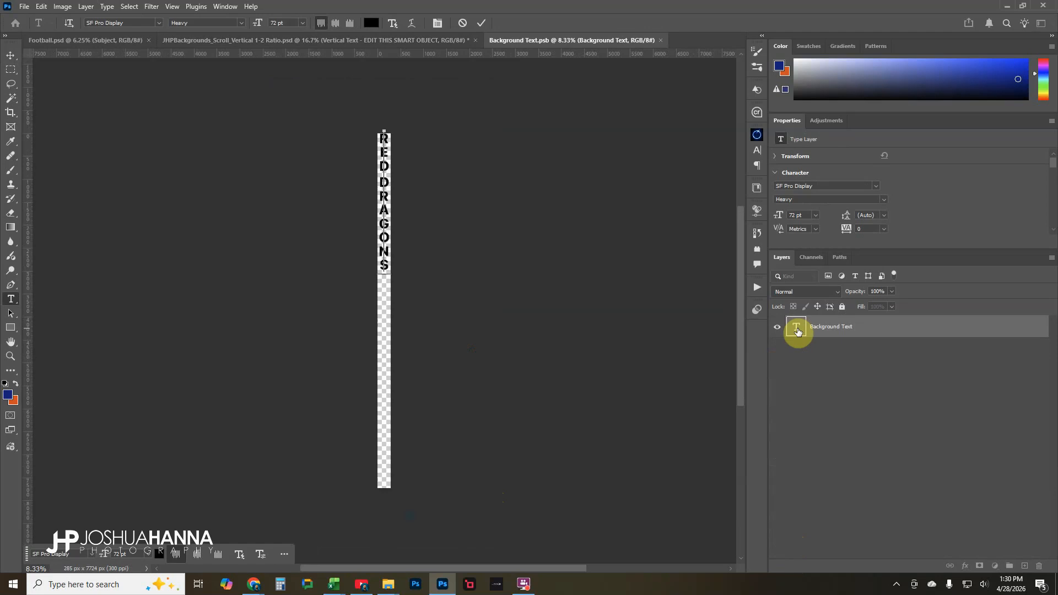
pyautogui.doubleClick(798, 330)
pyautogui.hotkey('ctrl', 'c')
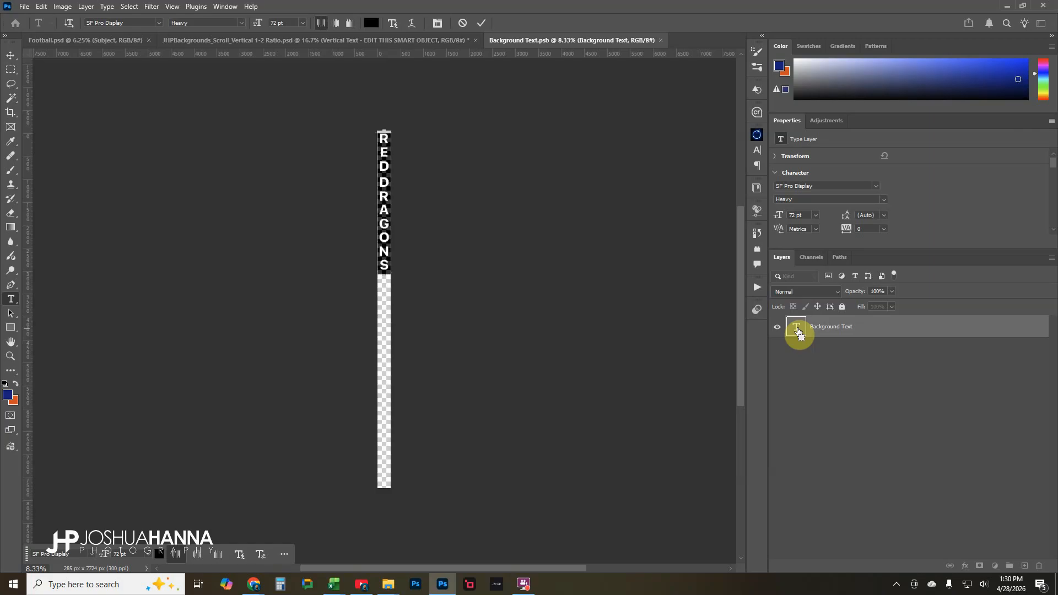
pyautogui.click(798, 330)
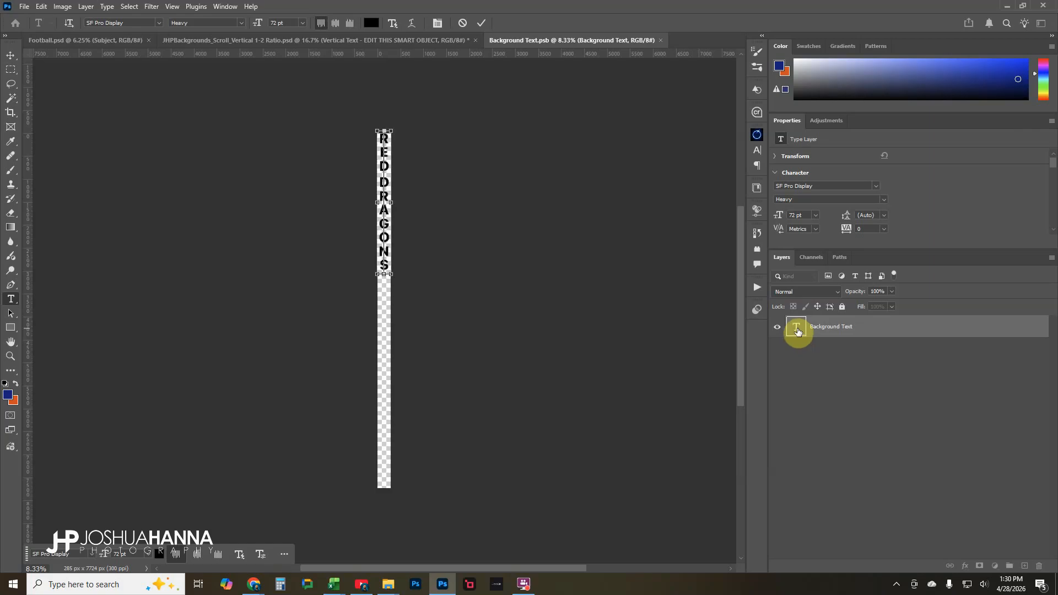
pyautogui.hotkey('ctrl', 'v')
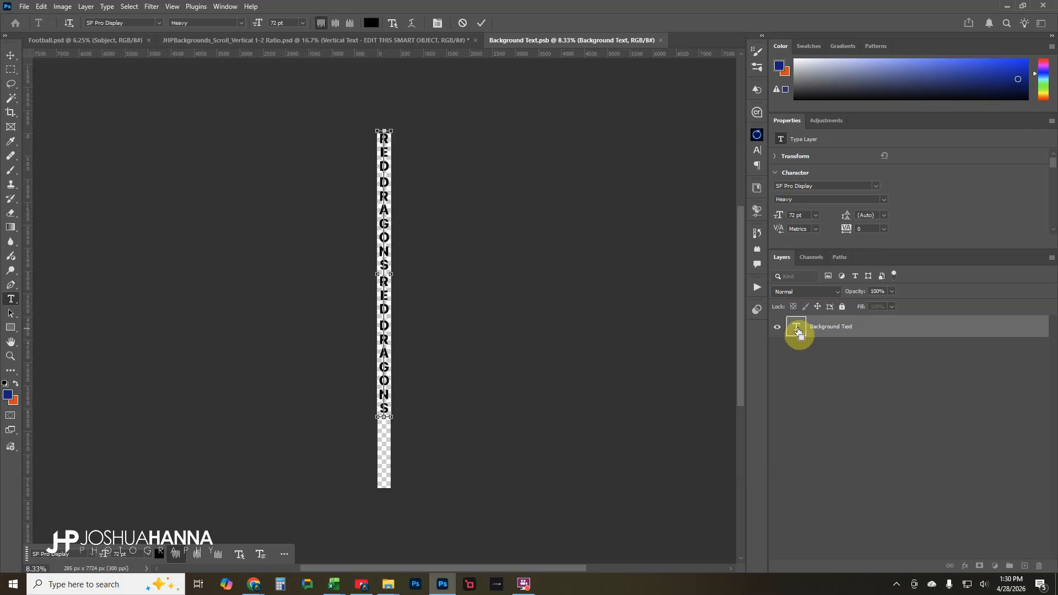
pyautogui.hotkey('ctrl', 'v')
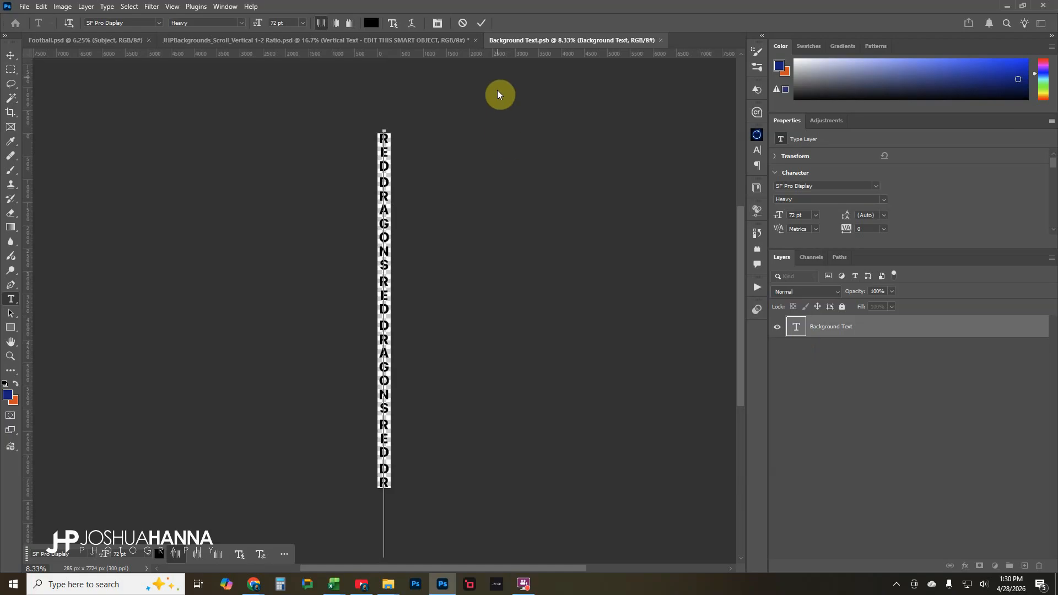
pyautogui.click(481, 22)
pyautogui.press('v')
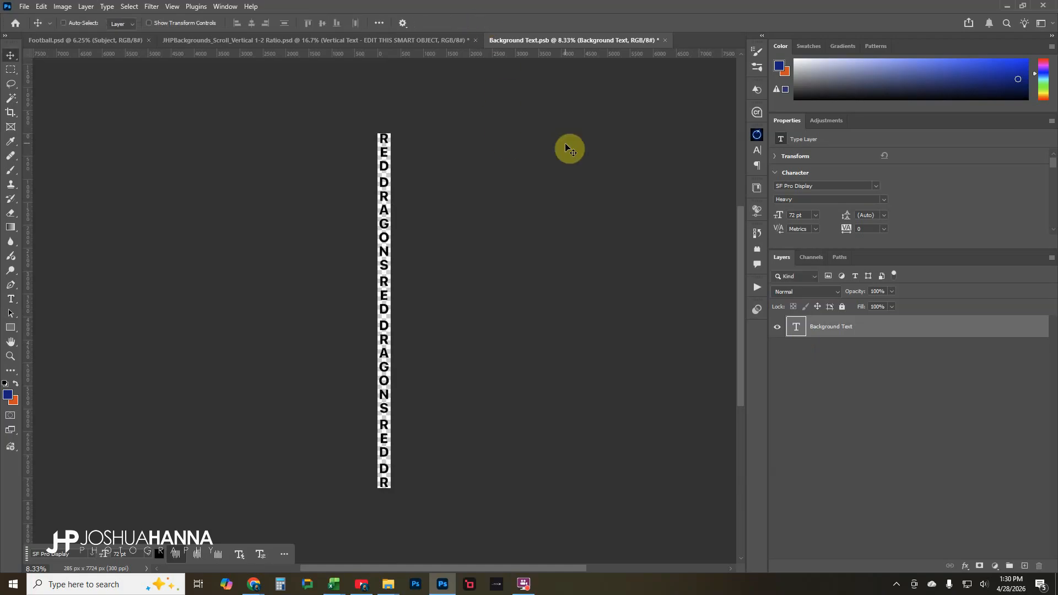
# Step: Save the RED DRAGONS wording back to the poster template by closing the Background Text.psb document
pyautogui.click(665, 41)
pyautogui.click(484, 221)
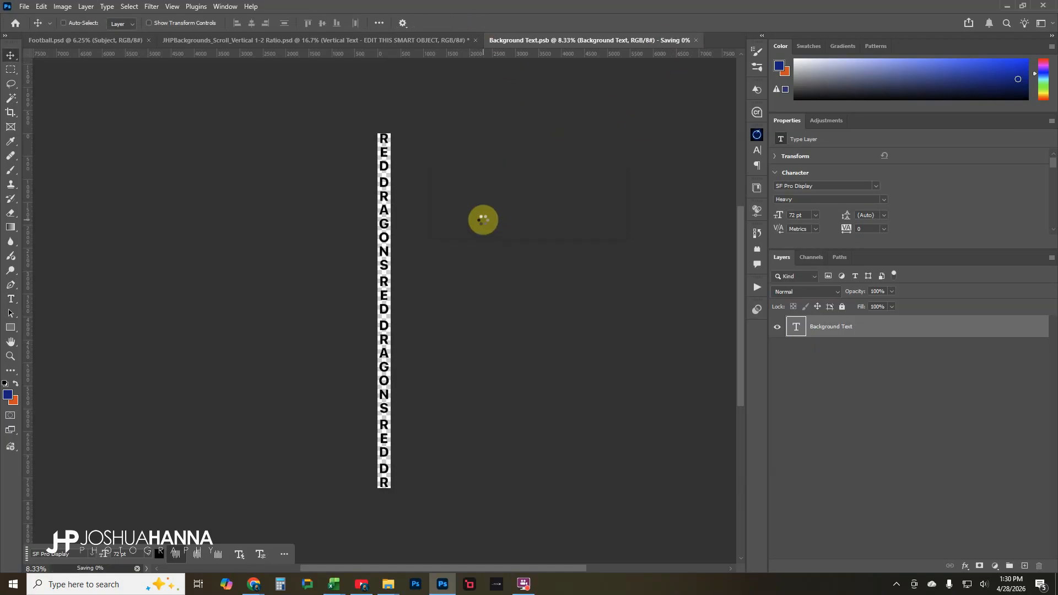
pyautogui.keyDown('ctrl'); pyautogui.click(339, 296); pyautogui.keyUp('ctrl')
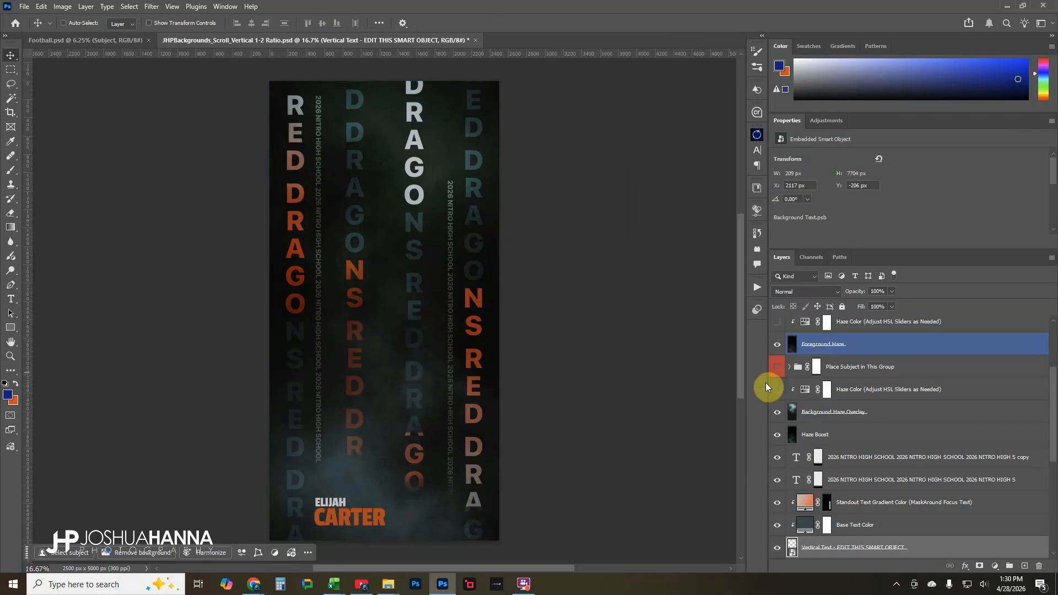
# Step: Hide the lowest Standout Text Gradient Color layer, which colors the poster's leftmost text column
pyautogui.scroll(-2, 782, 436)
pyautogui.click(789, 441)
pyautogui.scroll(-4, 775, 468)
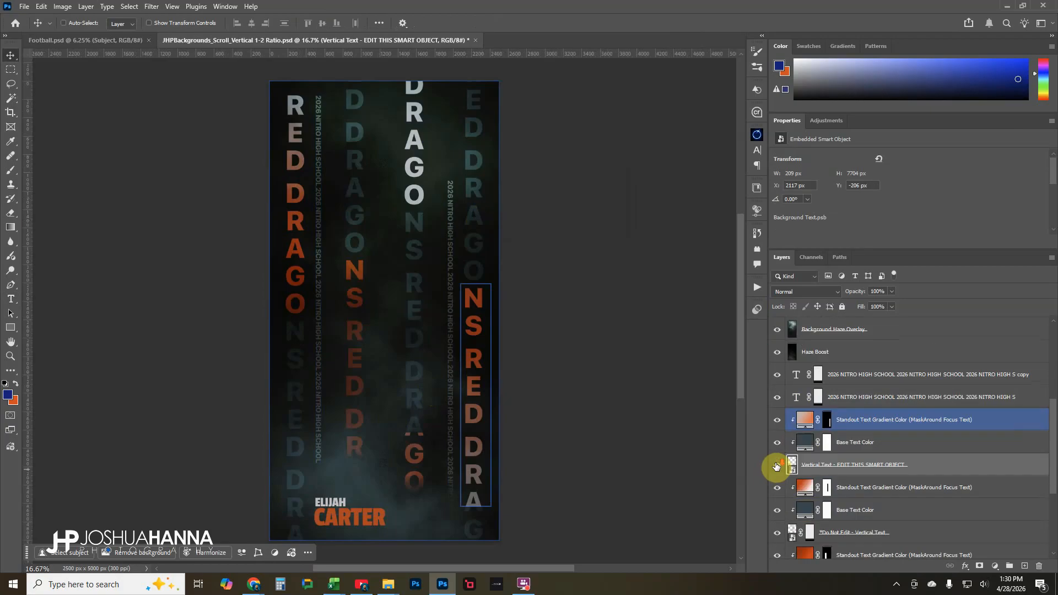
pyautogui.scroll(-2, 775, 454)
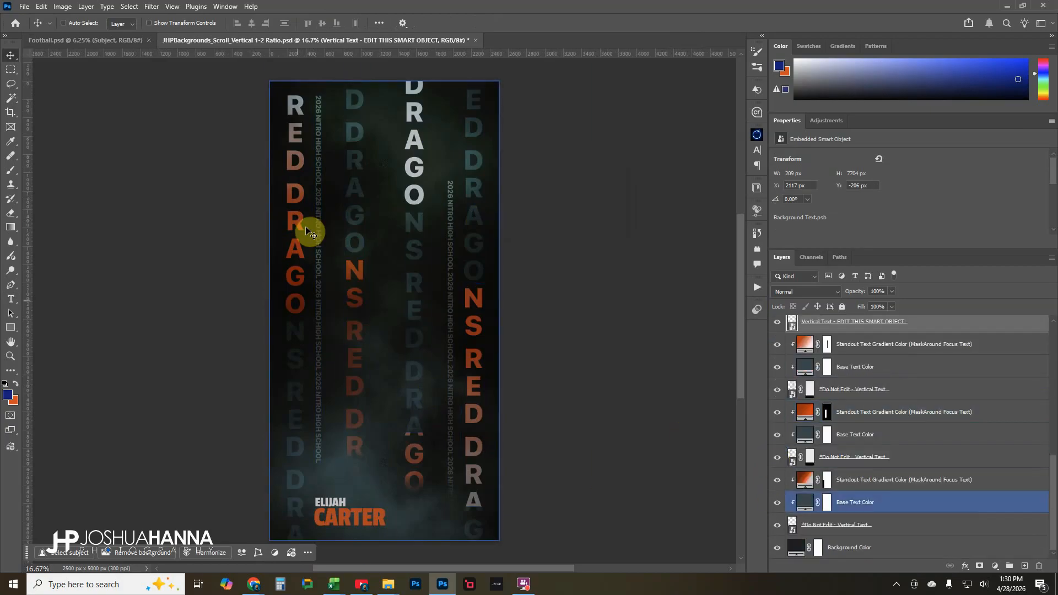
pyautogui.click(777, 480)
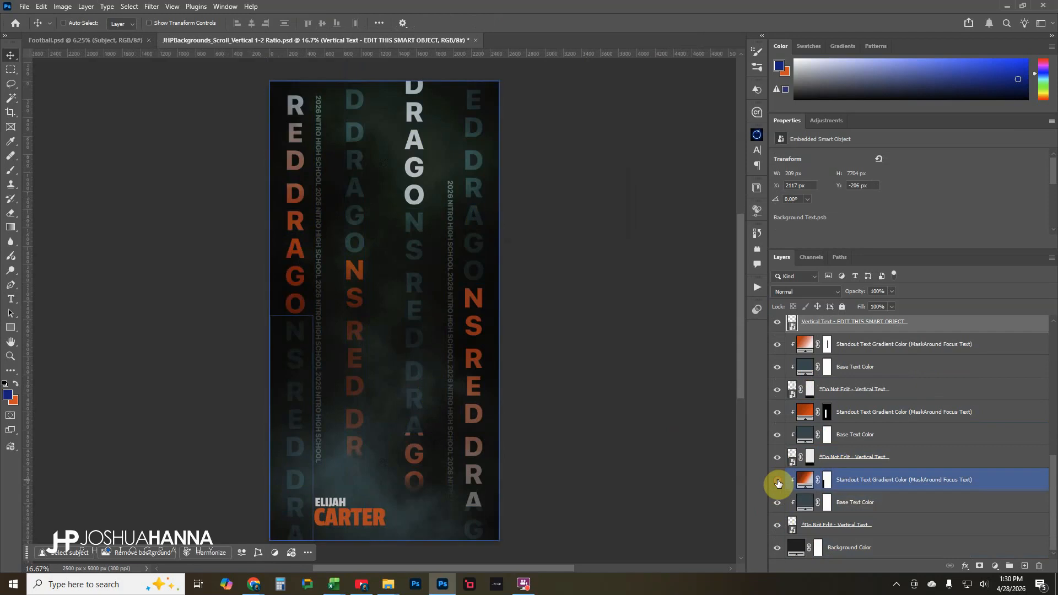
# Step: Recolor the leftmost column's Base Text Color fill to dark brown #693528 and show its Standout Text Gradient Color layer again
pyautogui.doubleClick(806, 502)
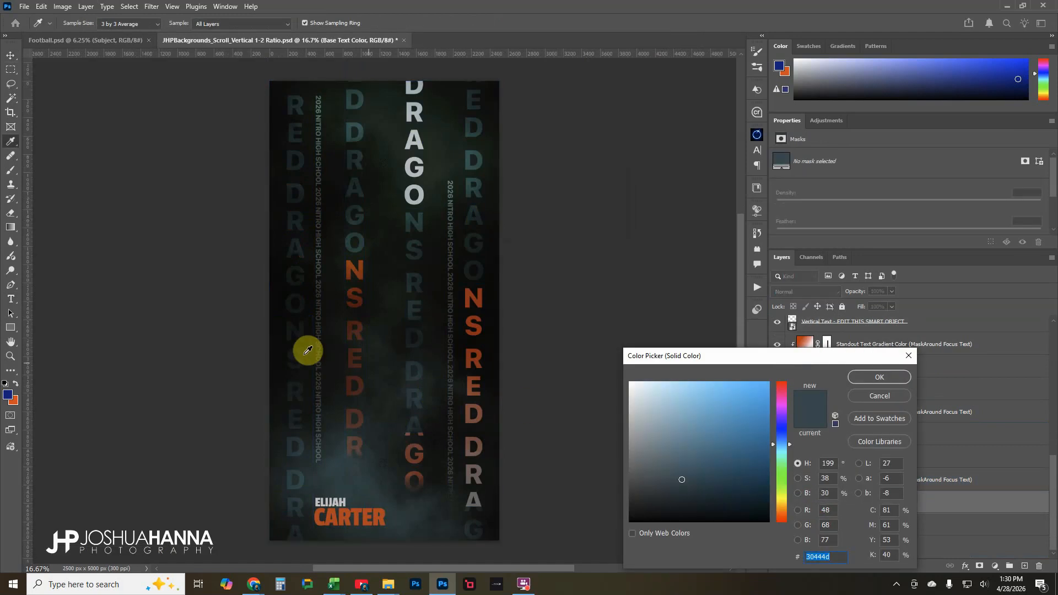
pyautogui.moveTo(781, 406); pyautogui.dragTo(780, 388)
pyautogui.moveTo(751, 420); pyautogui.dragTo(730, 458)
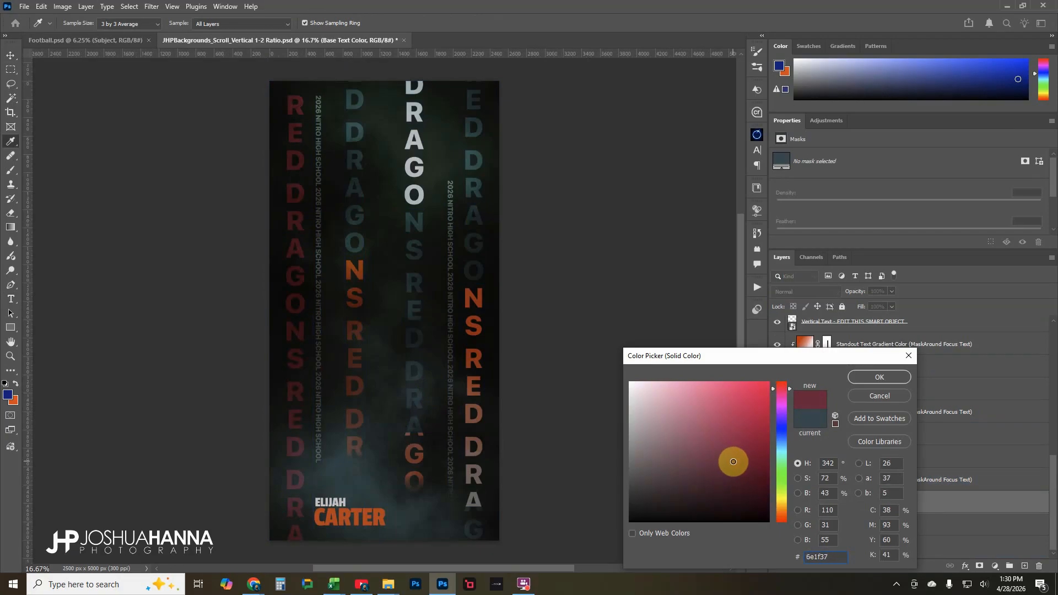
pyautogui.click(359, 514)
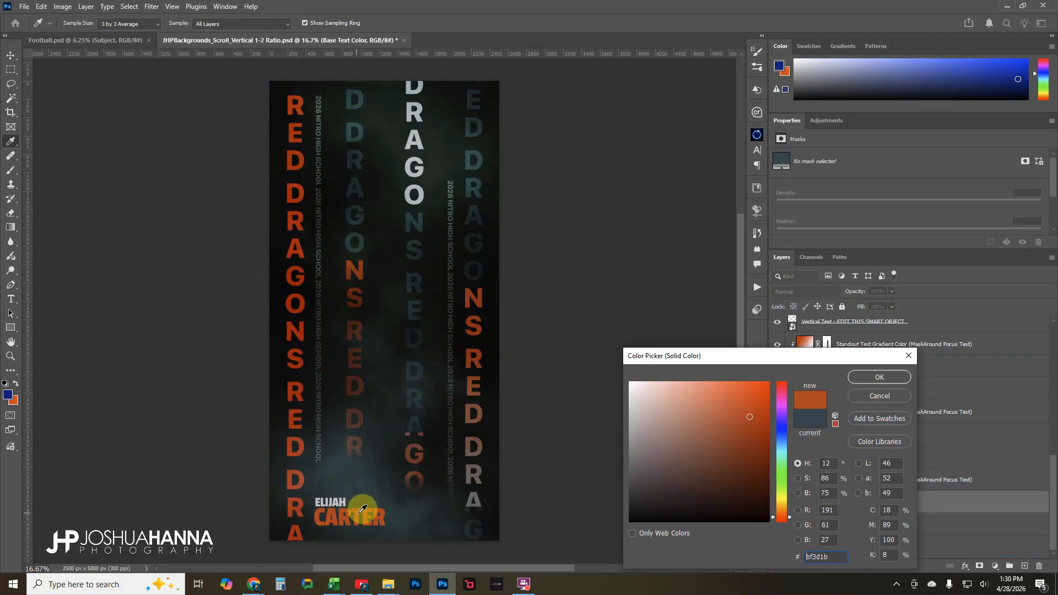
pyautogui.moveTo(730, 430); pyautogui.dragTo(722, 457)
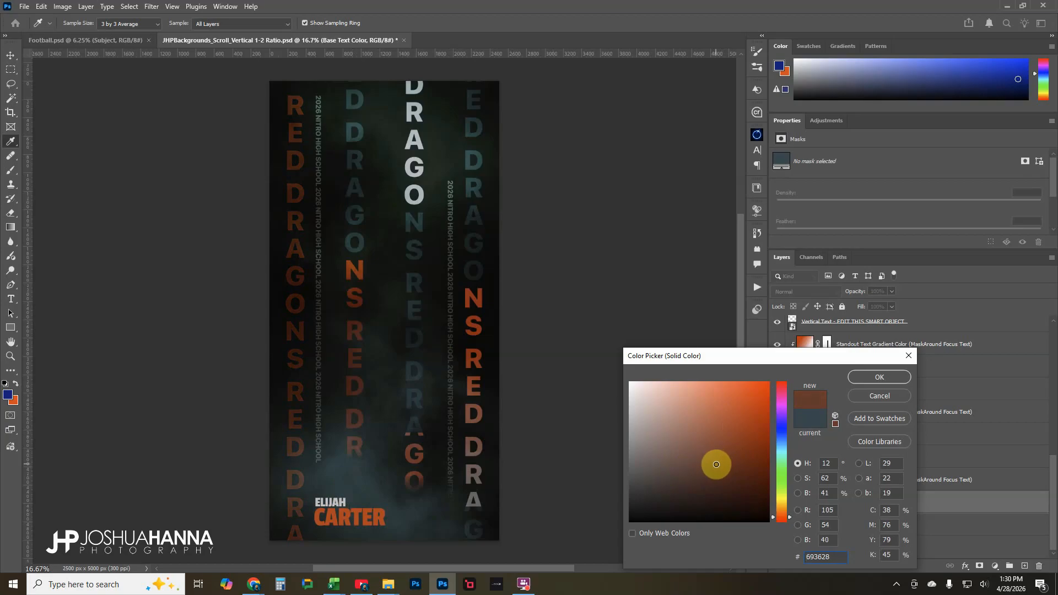
pyautogui.moveTo(716, 464); pyautogui.dragTo(716, 464)
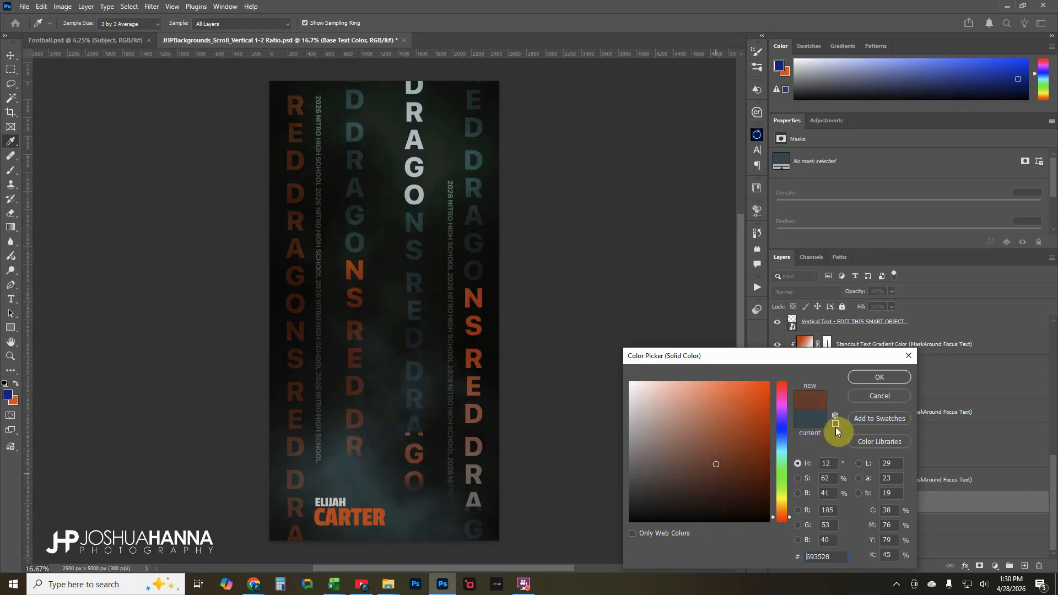
pyautogui.click(867, 379)
pyautogui.press('v')
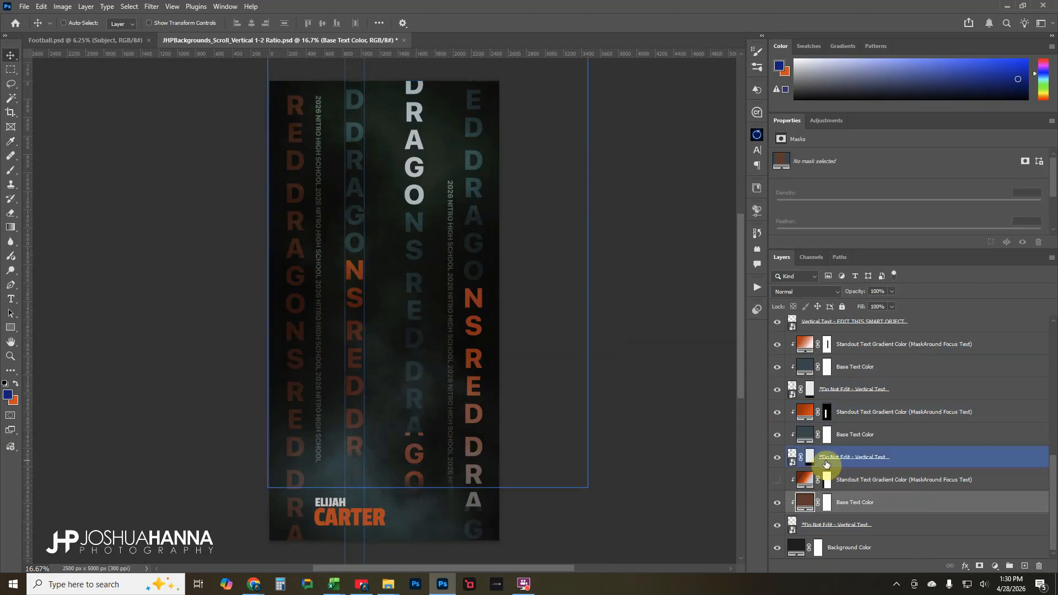
pyautogui.click(777, 480)
pyautogui.click(782, 481)
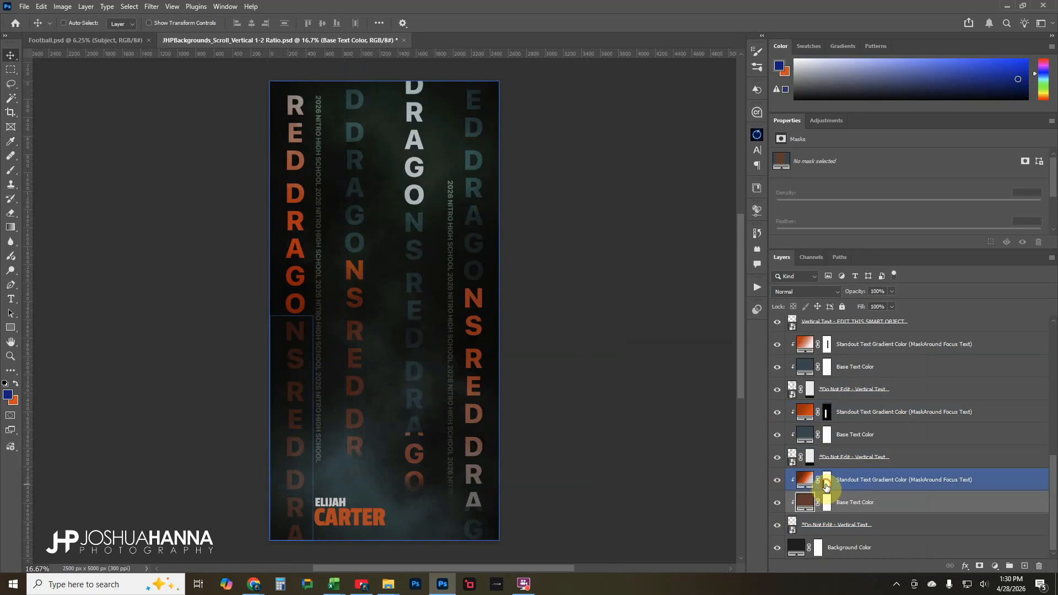
# Step: Replace the lowest Standout Text Gradient Color layer's mask with one from a rectangular selection around the leftmost column's first RED DRAGONS
pyautogui.click(827, 483)
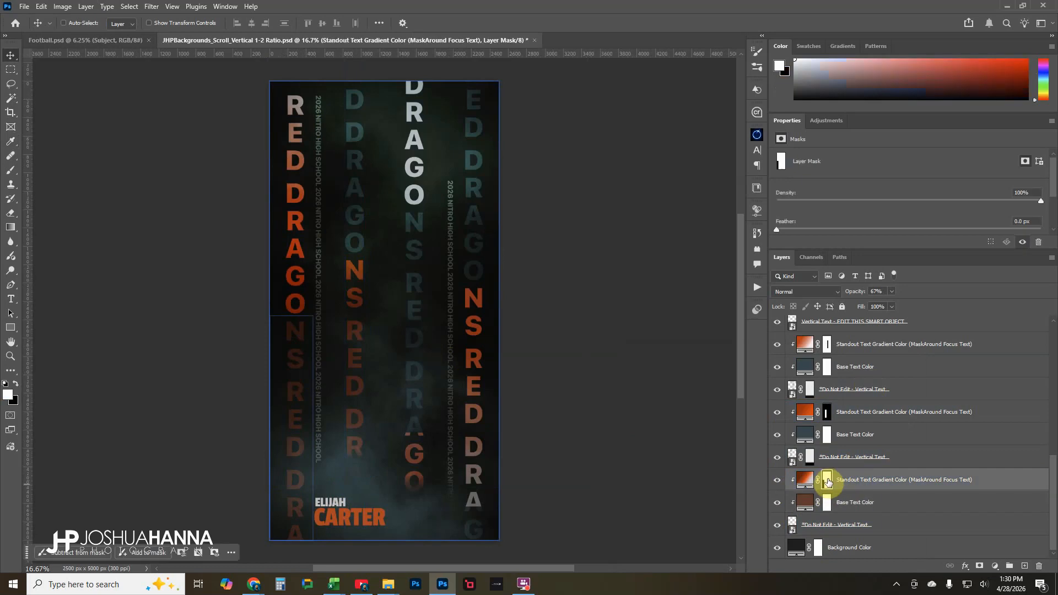
pyautogui.rightClick(828, 482)
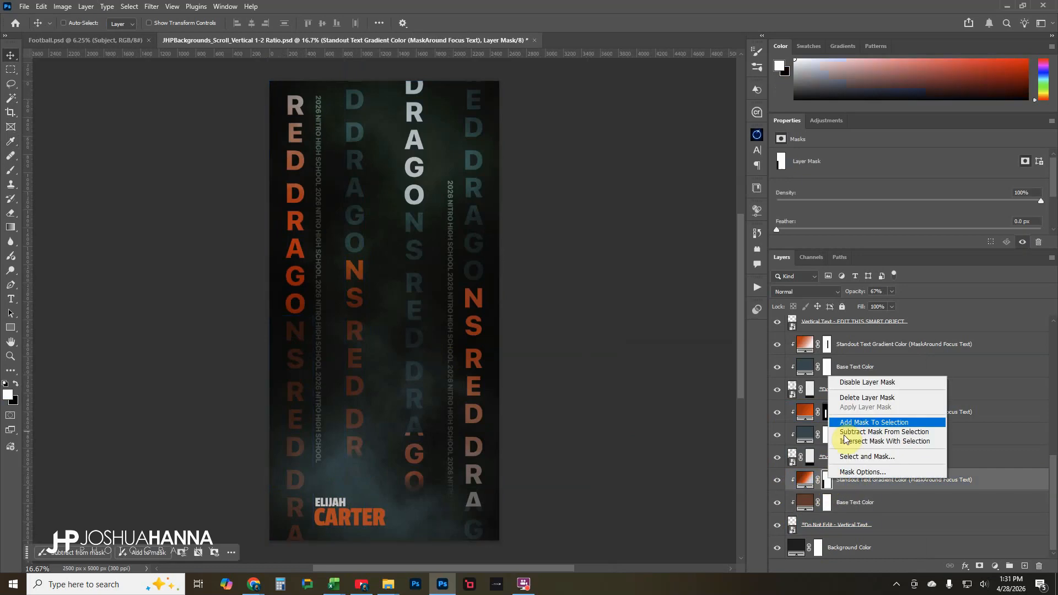
pyautogui.click(867, 398)
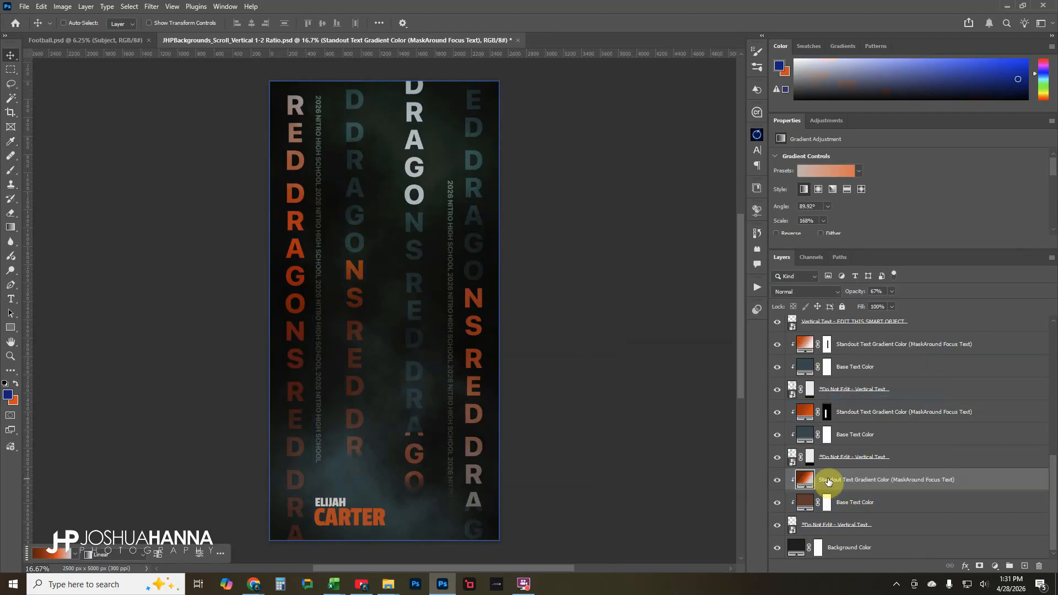
pyautogui.click(10, 69)
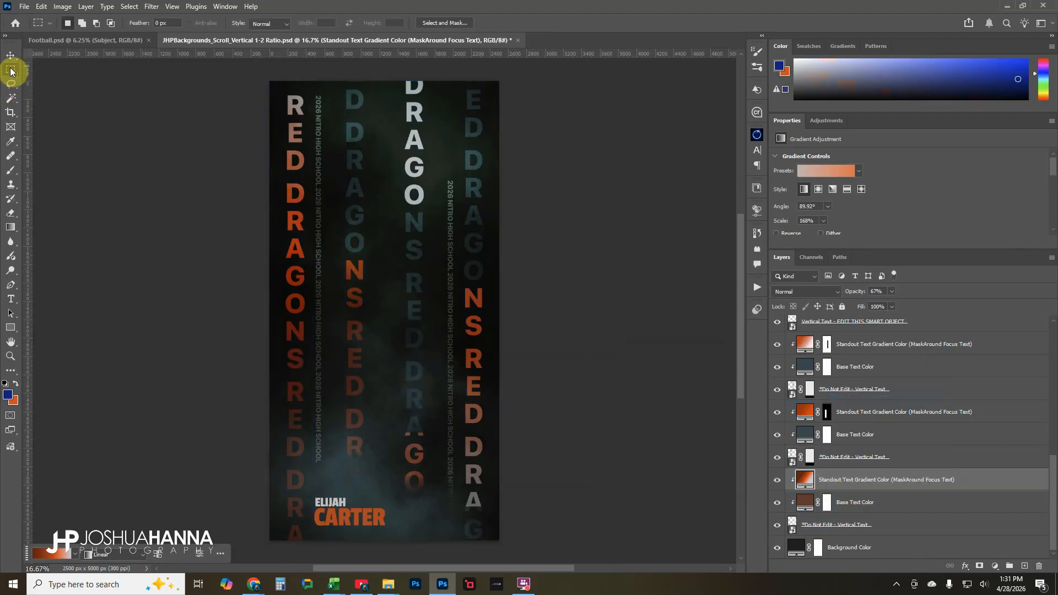
pyautogui.moveTo(279, 88); pyautogui.dragTo(317, 374)
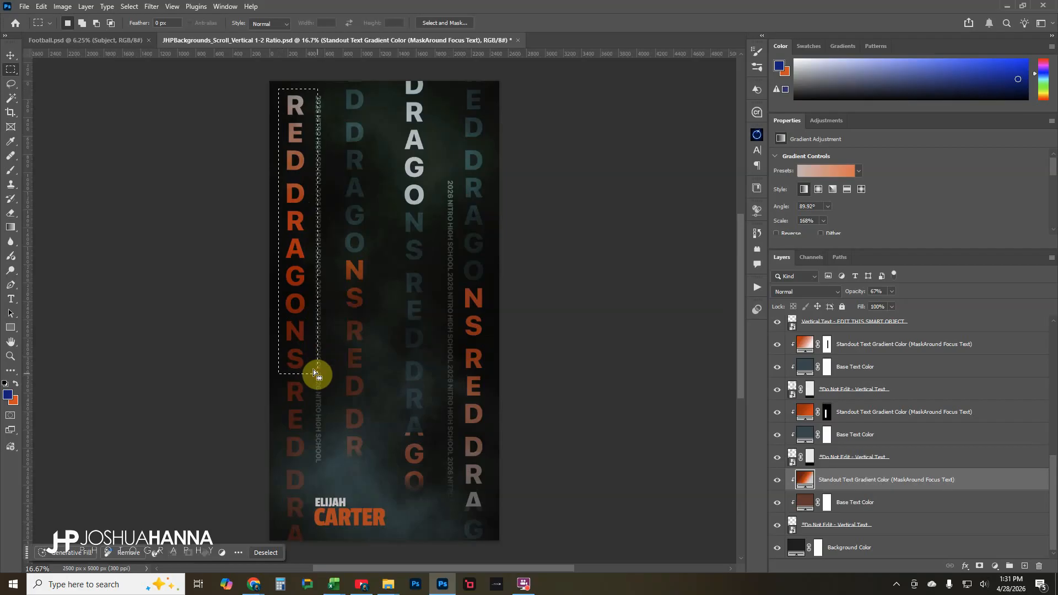
pyautogui.click(979, 567)
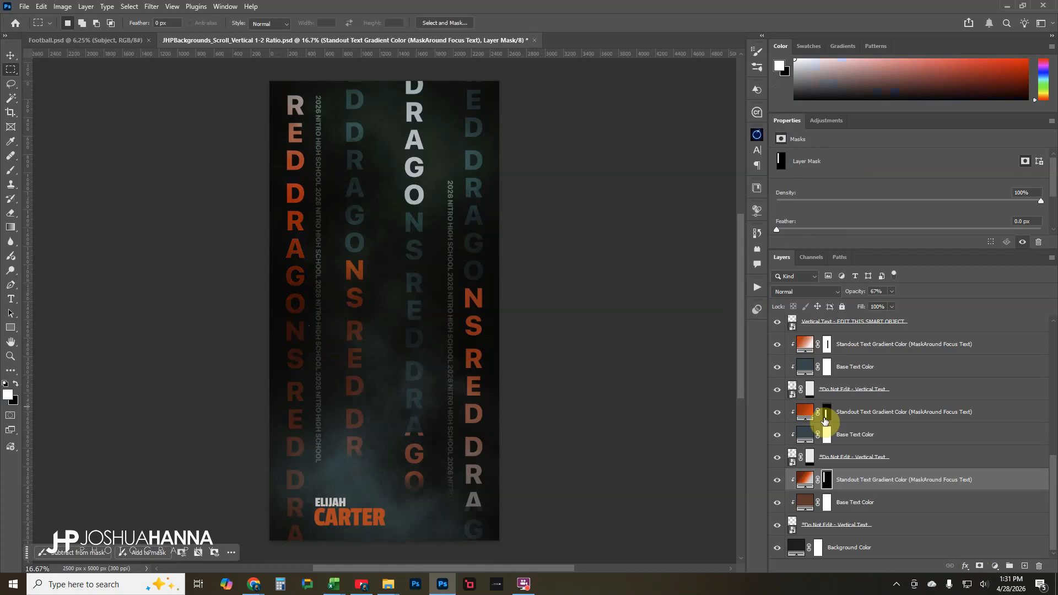
# Step: Set the leftmost column's Base Text Color fill to dark gray #545150
pyautogui.doubleClick(805, 506)
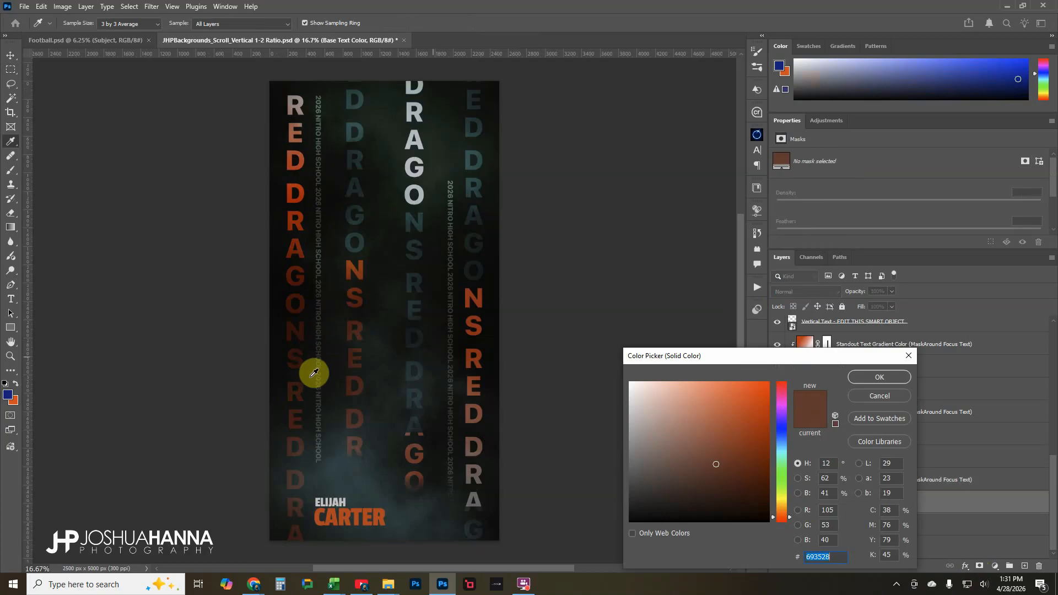
pyautogui.click(650, 437)
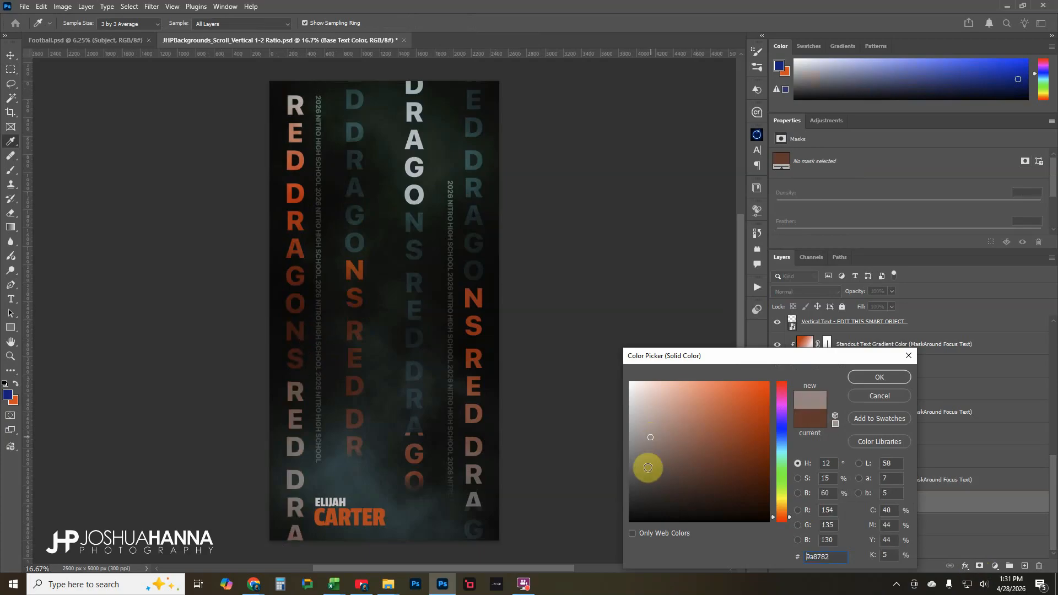
pyautogui.click(643, 481)
pyautogui.click(638, 477)
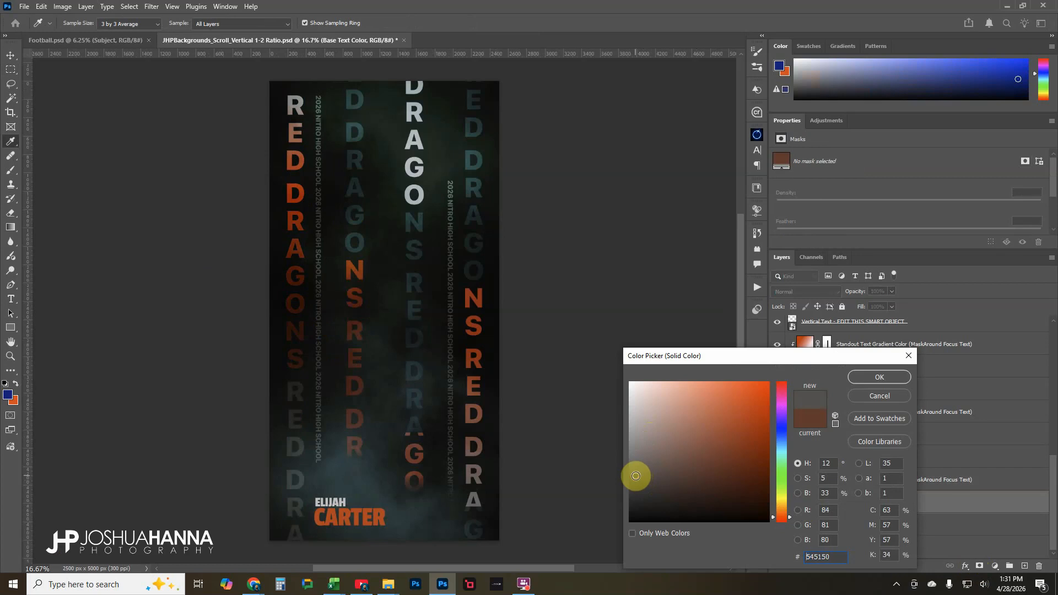
pyautogui.click(887, 379)
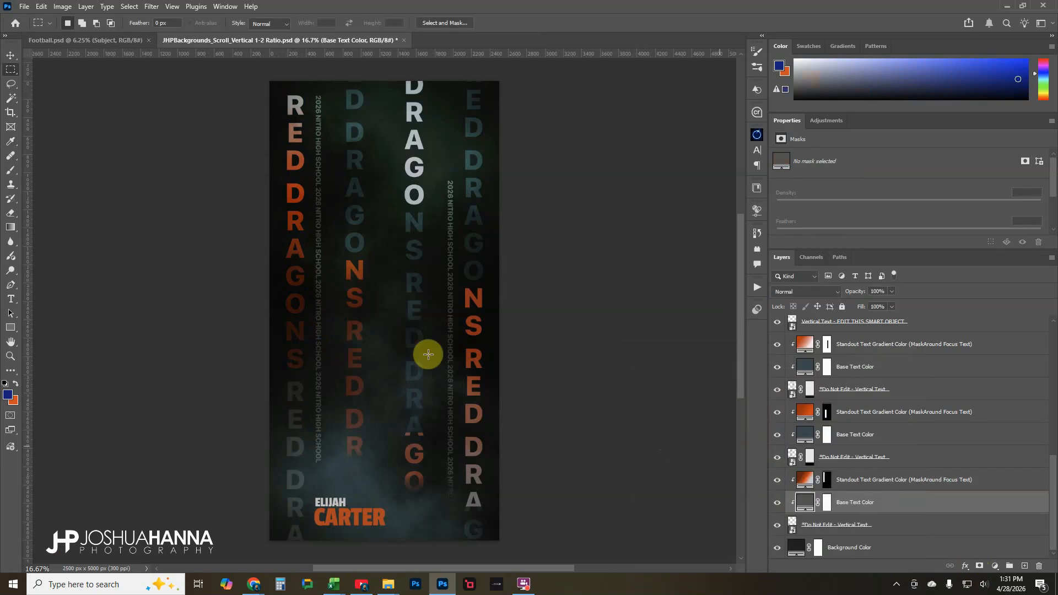
# Step: Recolor the dark brown first stop of the leftmost column's Standout Text Gradient Color fill to blue #1654b9
pyautogui.click(808, 479)
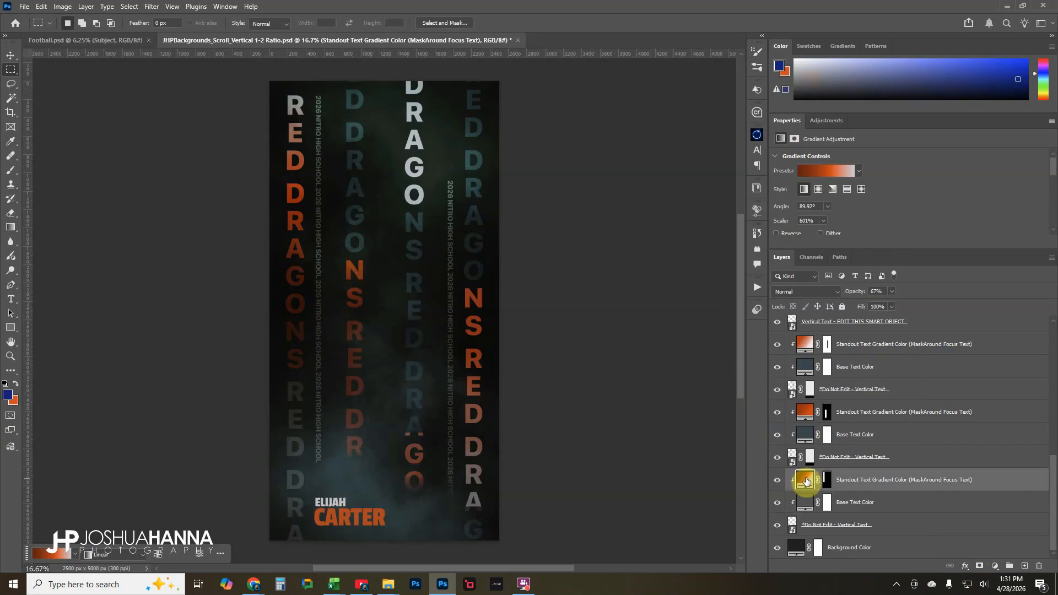
pyautogui.doubleClick(805, 480)
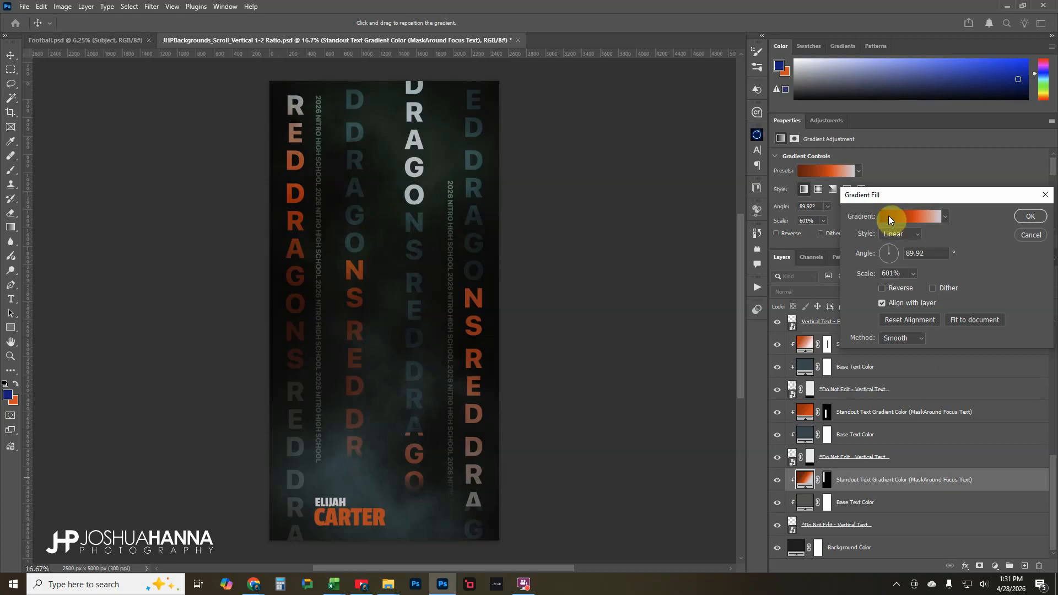
pyautogui.click(904, 218)
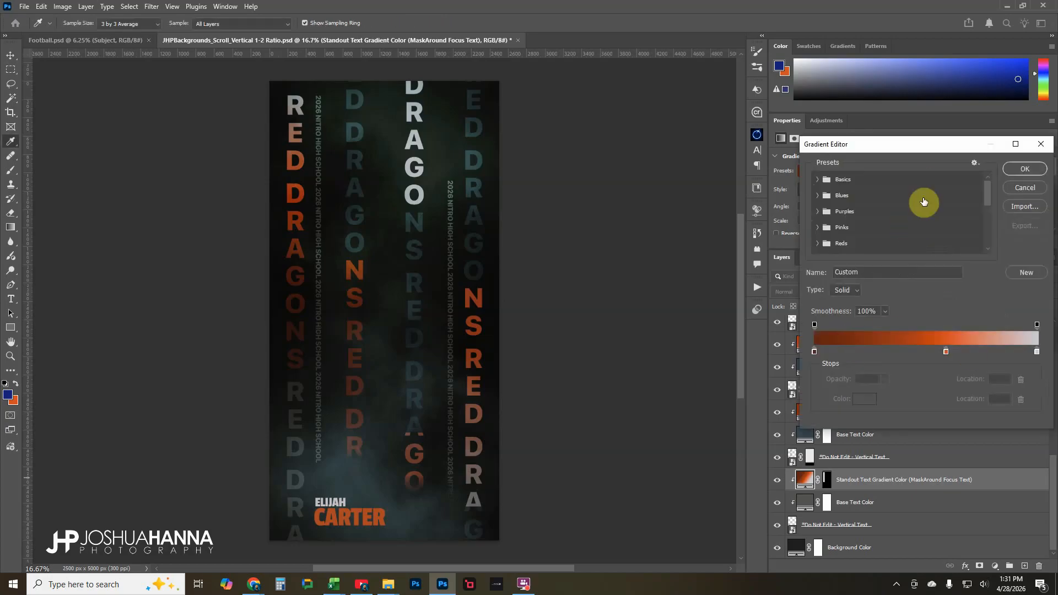
pyautogui.moveTo(935, 146); pyautogui.dragTo(847, 147)
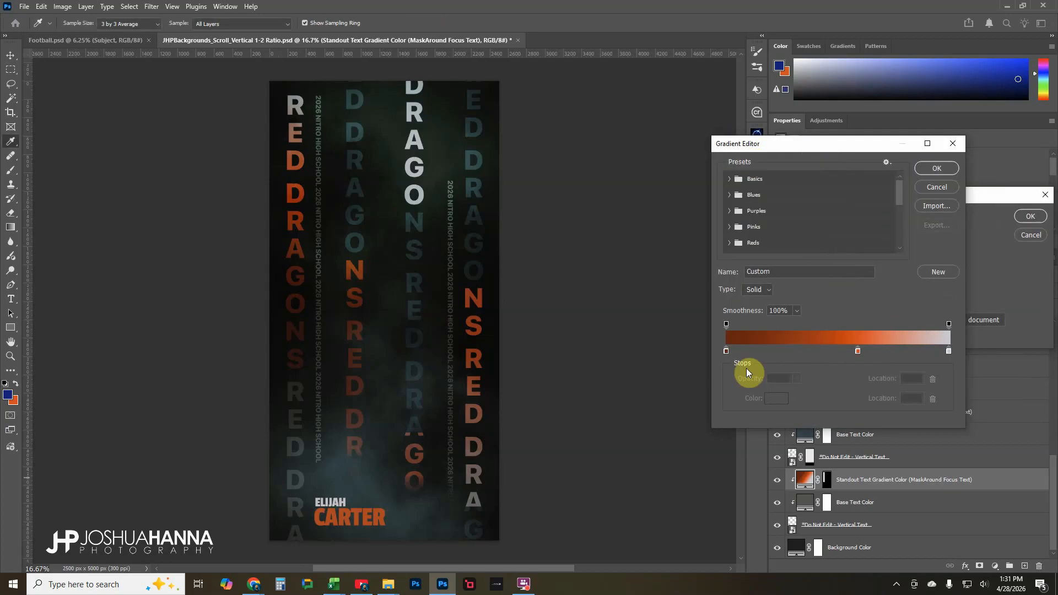
pyautogui.click(726, 352)
pyautogui.click(776, 399)
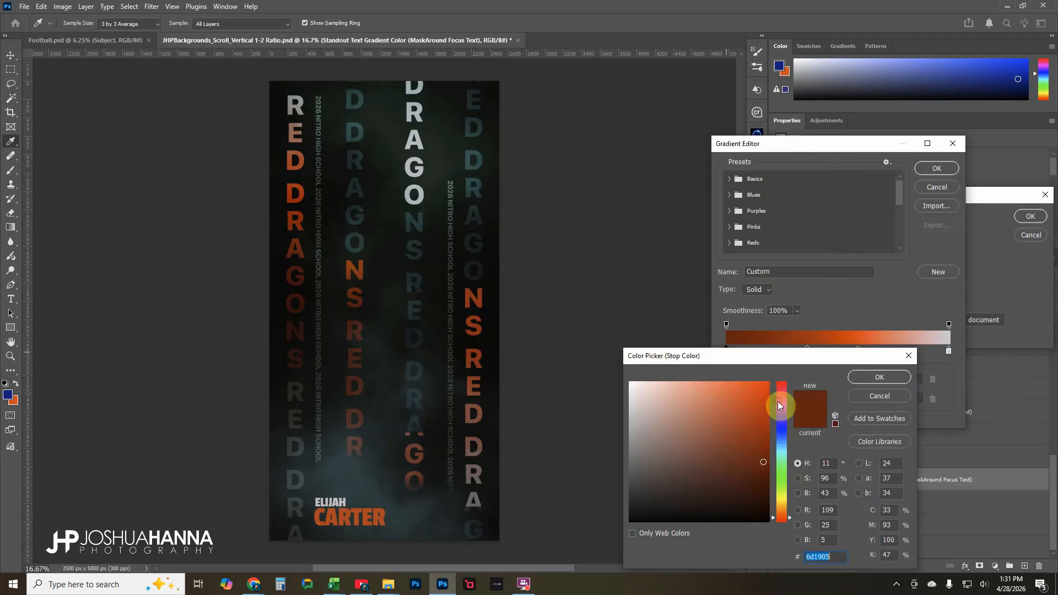
pyautogui.click(783, 437)
pyautogui.moveTo(763, 477)
pyautogui.mouseDown()
pyautogui.moveTo(751, 440)
pyautogui.moveTo(741, 442)
pyautogui.moveTo(752, 421)
pyautogui.mouseUp()
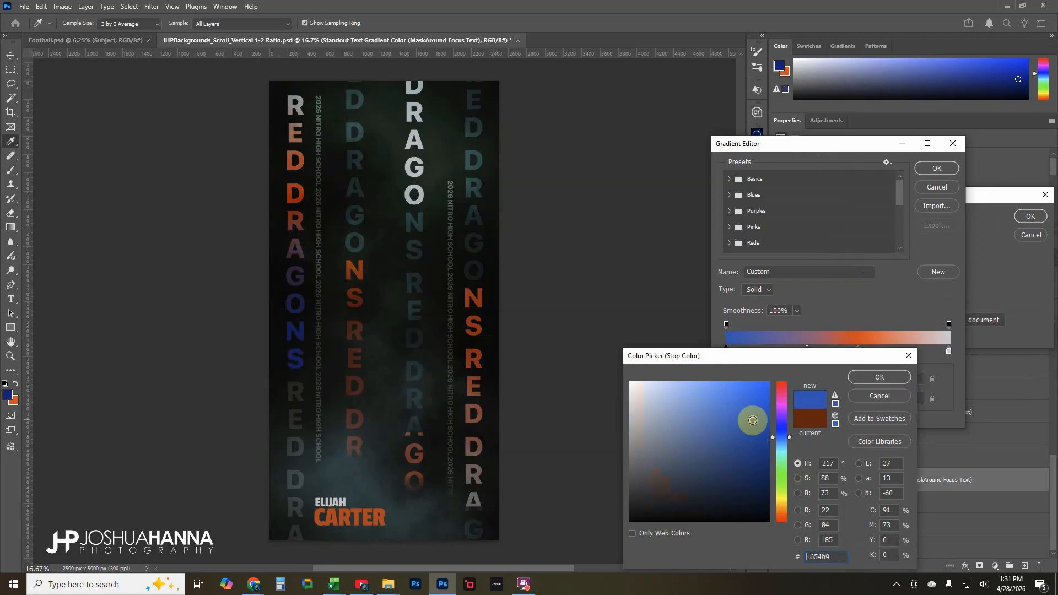
pyautogui.click(880, 377)
# Step: Recolor the same gradient's orange middle stop to light blue #1ab0ee
pyautogui.click(857, 350)
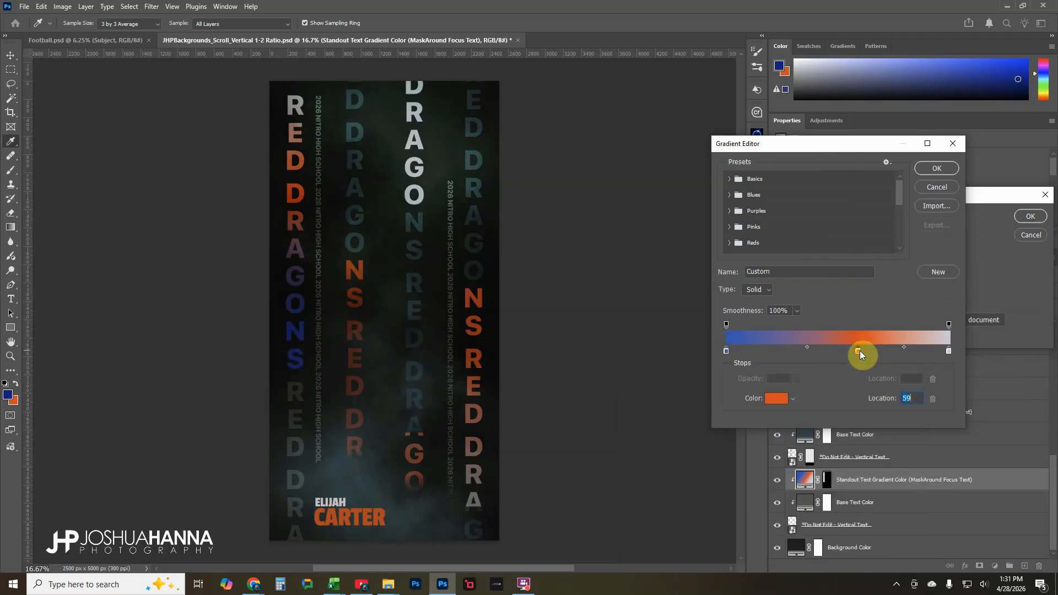
pyautogui.click(774, 400)
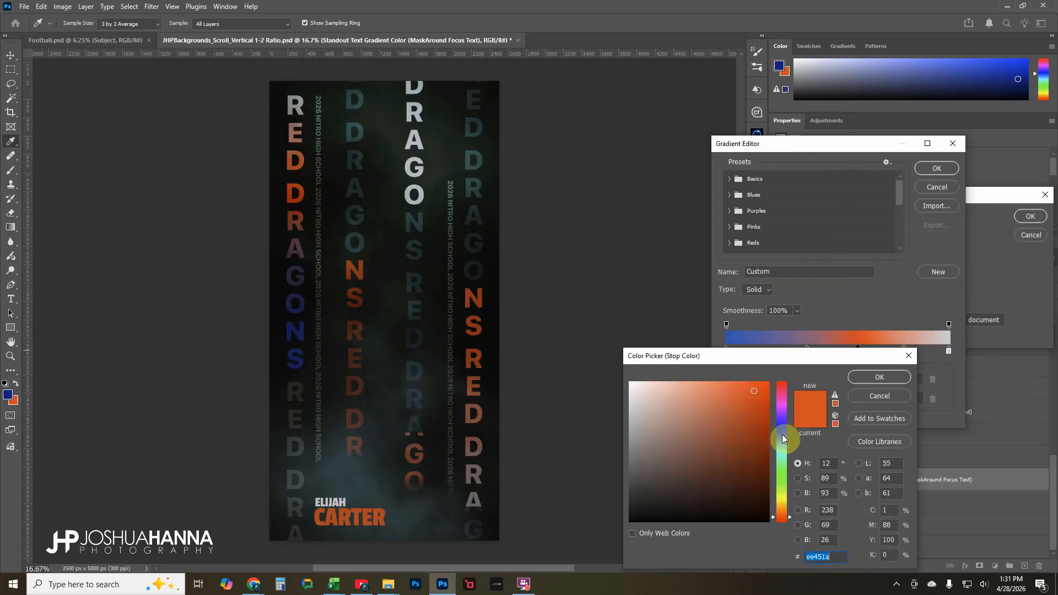
pyautogui.click(785, 435)
pyautogui.moveTo(785, 445); pyautogui.dragTo(783, 449)
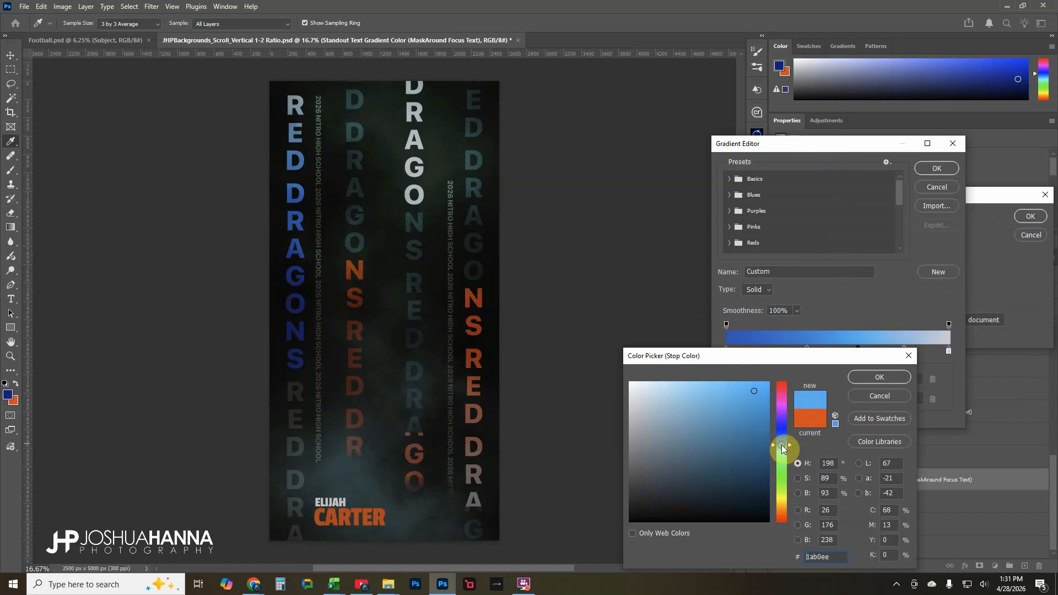
pyautogui.click(880, 377)
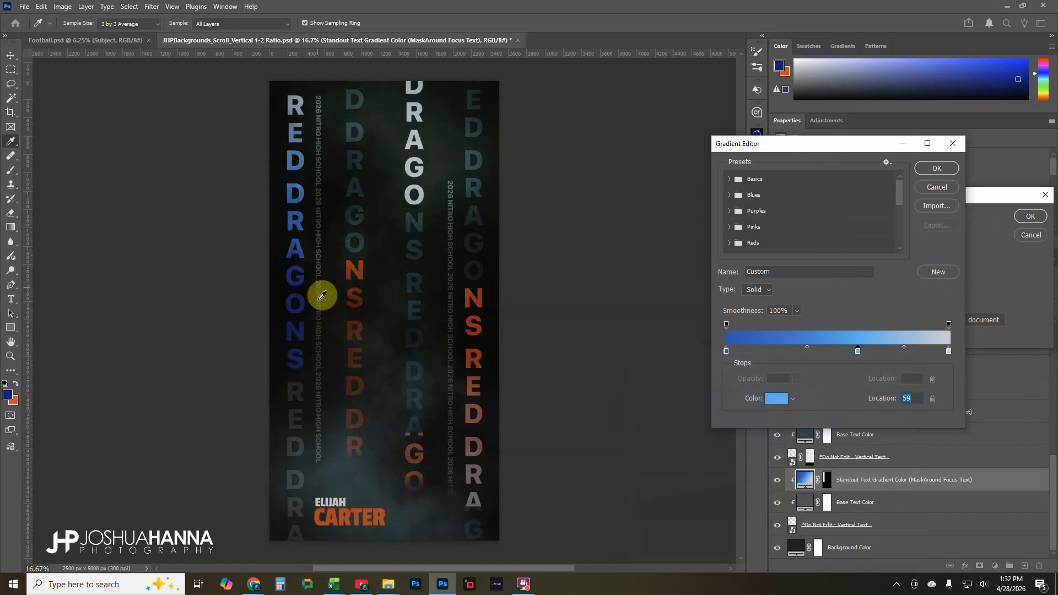
# Step: Try shifting the light blue stop and adding a light gray stop near the gradient's blue end, removing the extra stop again
pyautogui.moveTo(857, 350)
pyautogui.mouseDown()
pyautogui.moveTo(814, 353)
pyautogui.moveTo(845, 353)
pyautogui.mouseUp()
pyautogui.moveTo(947, 351)
pyautogui.mouseDown()
pyautogui.moveTo(886, 355)
pyautogui.moveTo(961, 350)
pyautogui.mouseUp()
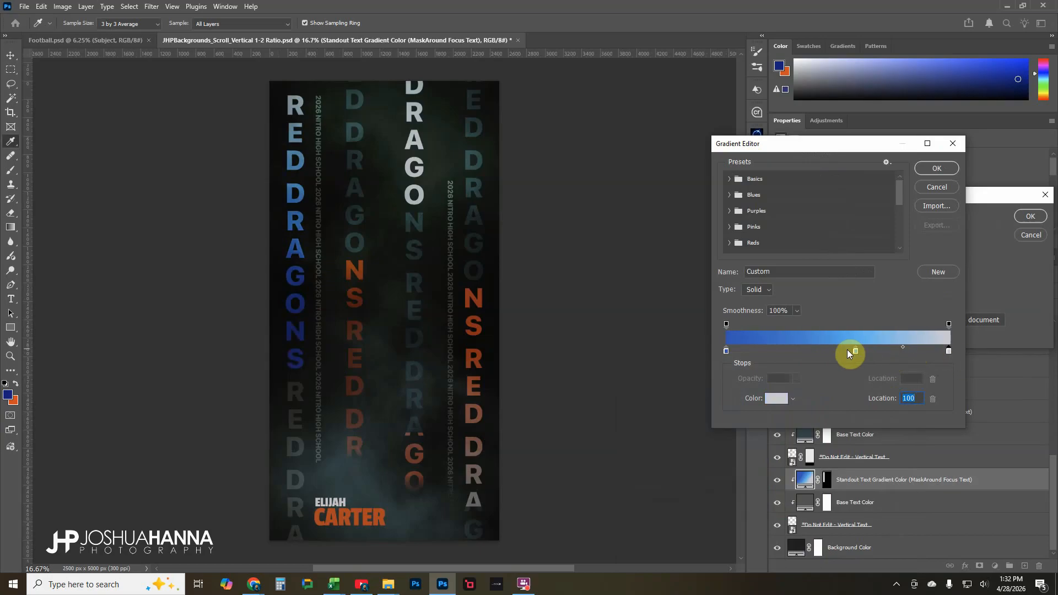
pyautogui.click(757, 352)
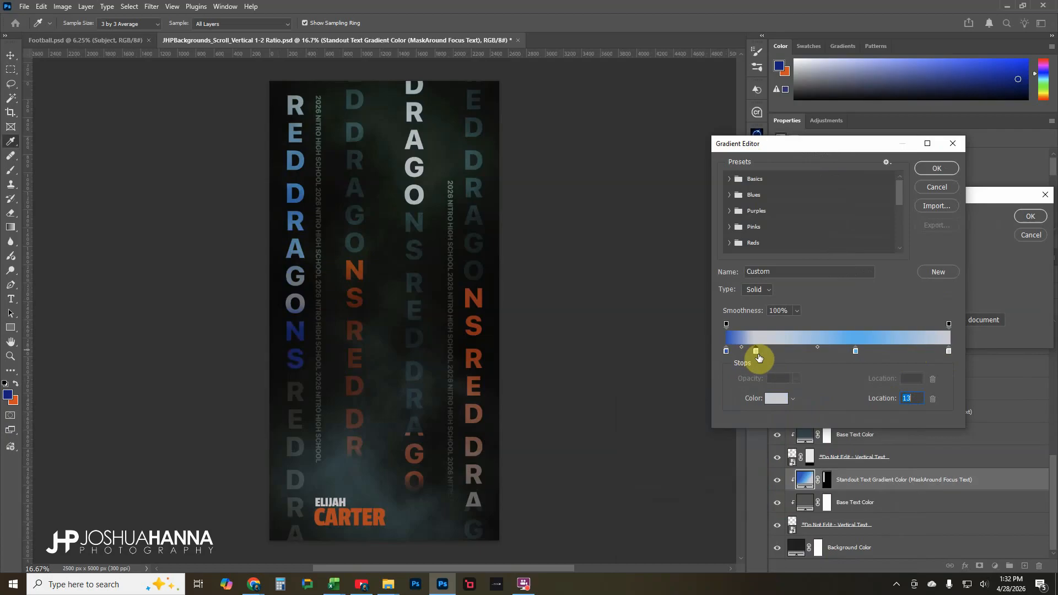
pyautogui.moveTo(784, 351); pyautogui.dragTo(781, 371)
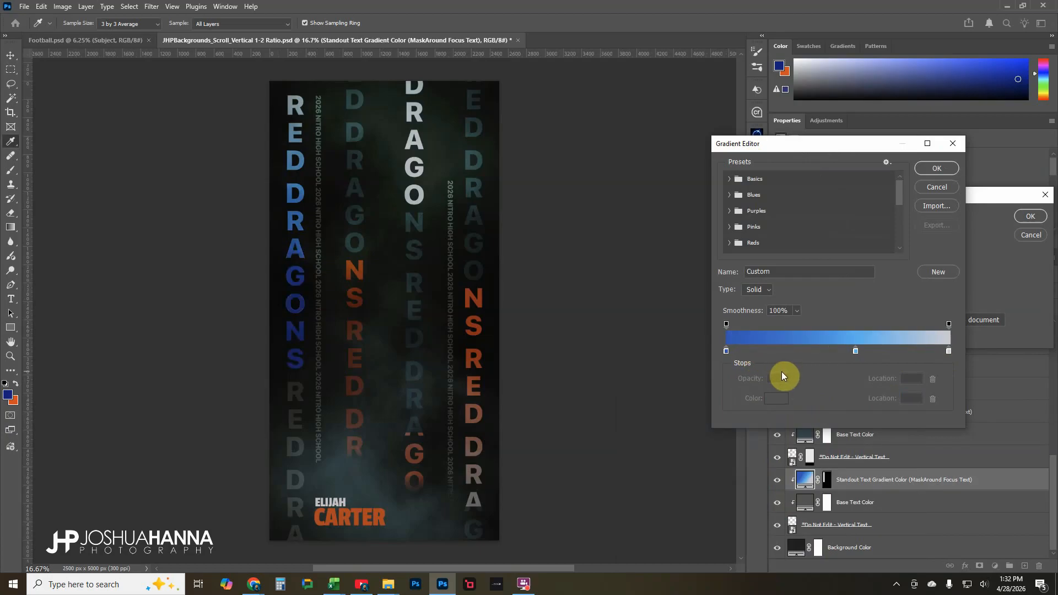
# Step: Change the gradient's first stop to a more muted blue and apply the gradient to the leftmost column
pyautogui.click(725, 352)
pyautogui.click(776, 398)
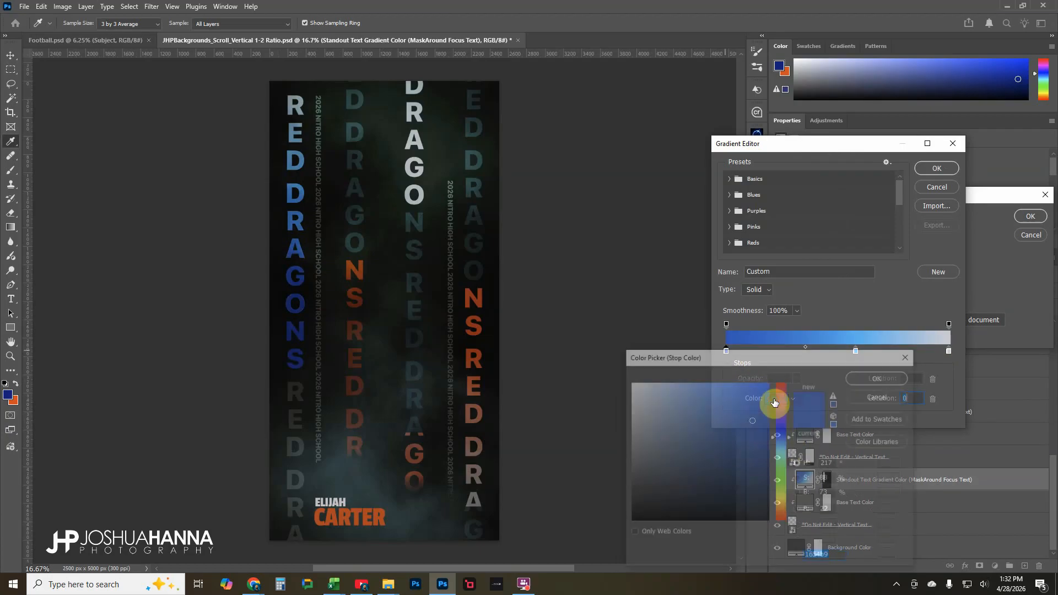
pyautogui.moveTo(712, 429)
pyautogui.mouseDown()
pyautogui.moveTo(711, 401)
pyautogui.moveTo(718, 426)
pyautogui.mouseUp()
pyautogui.click(874, 380)
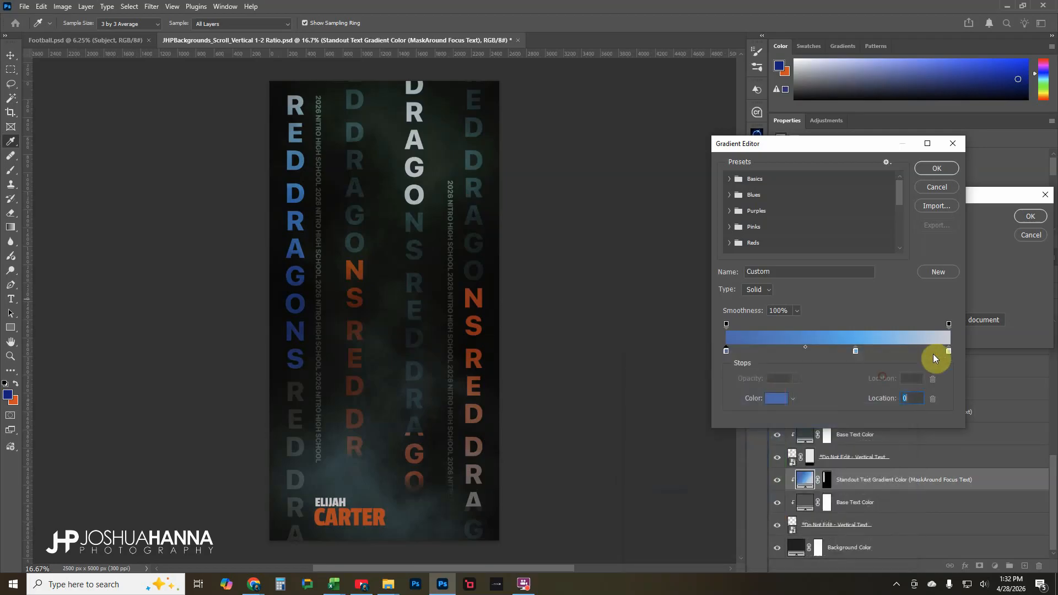
pyautogui.click(937, 168)
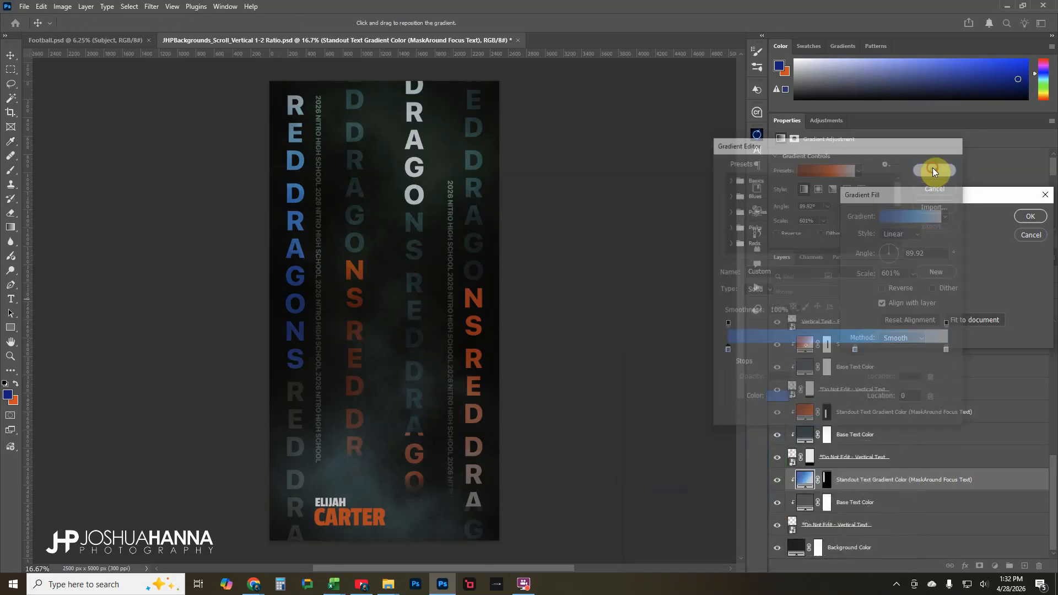
pyautogui.click(1030, 216)
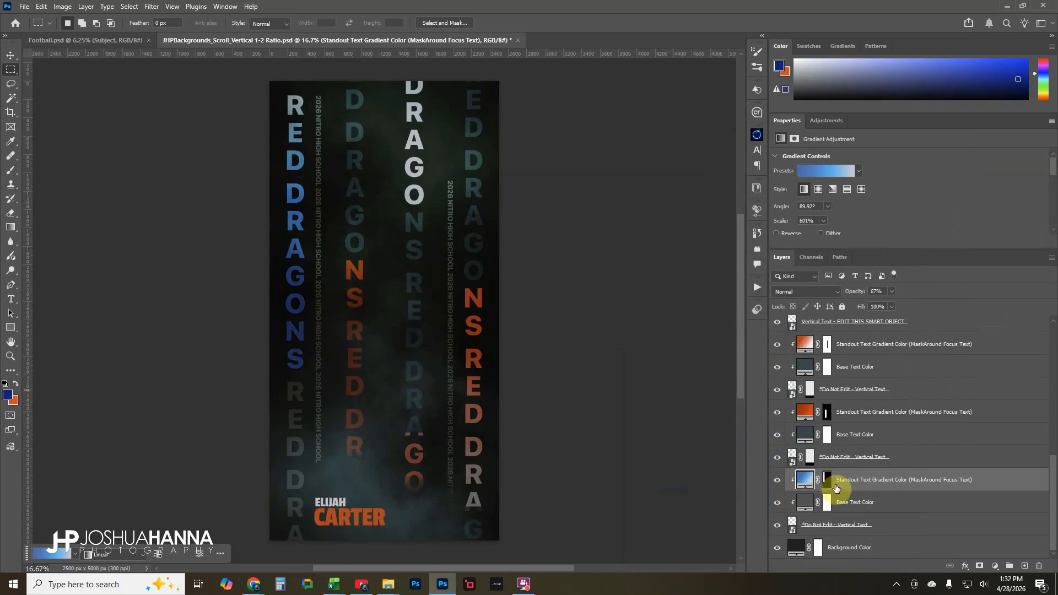
# Step: Replace the second column's Standout Text Gradient Color mask with one from a rectangular selection around its lower RED DR letters
pyautogui.click(844, 415)
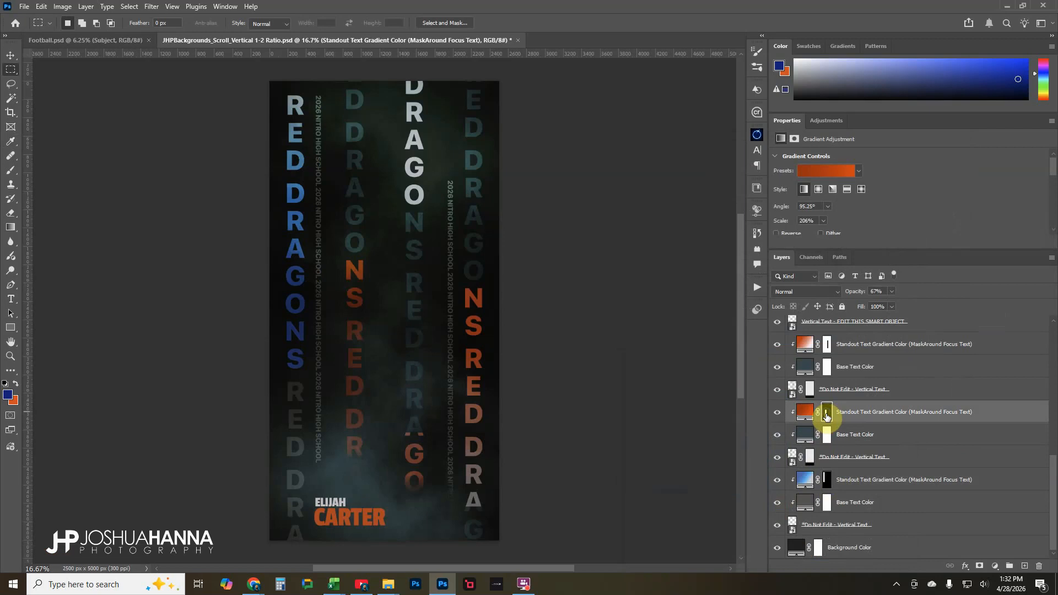
pyautogui.rightClick(826, 415)
pyautogui.click(846, 441)
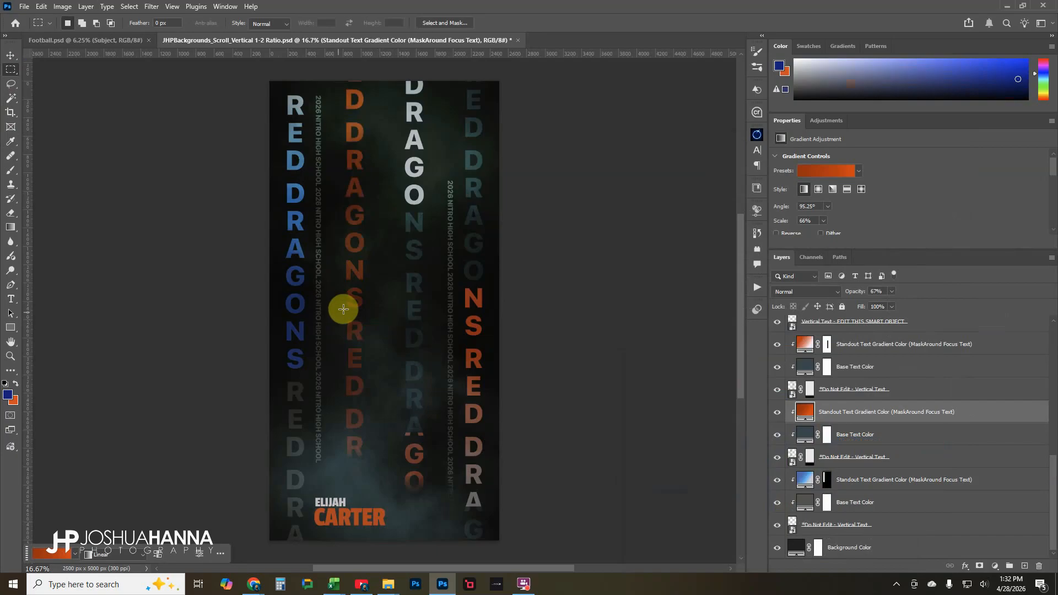
pyautogui.moveTo(338, 318); pyautogui.dragTo(373, 568)
pyautogui.click(980, 566)
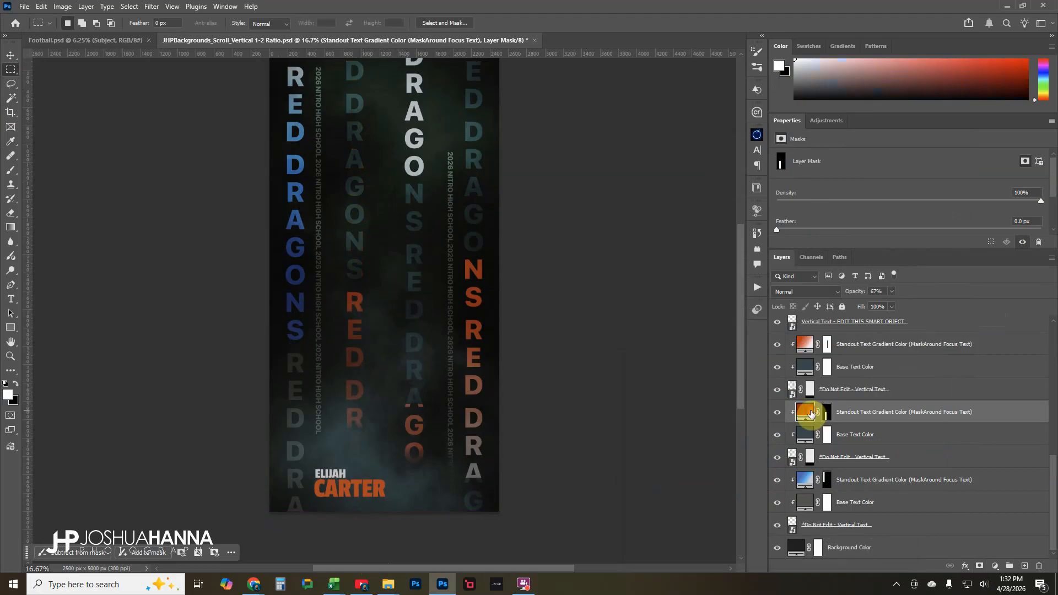
# Step: Recolor the dark orange first stop of the second column's Standout Text Gradient Color fill to a medium blue
pyautogui.click(812, 414)
pyautogui.doubleClick(809, 412)
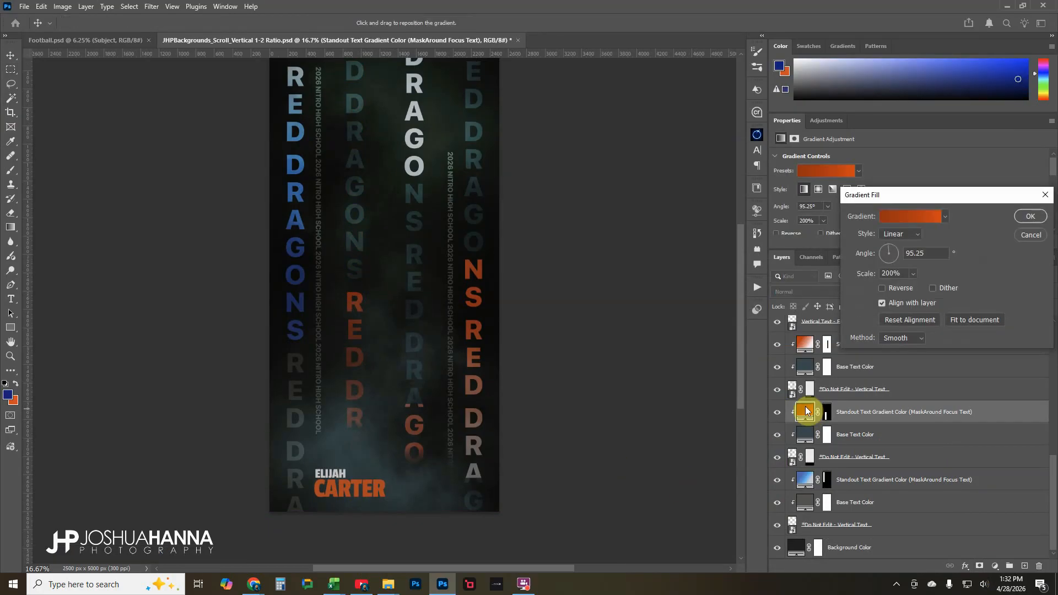
pyautogui.click(908, 215)
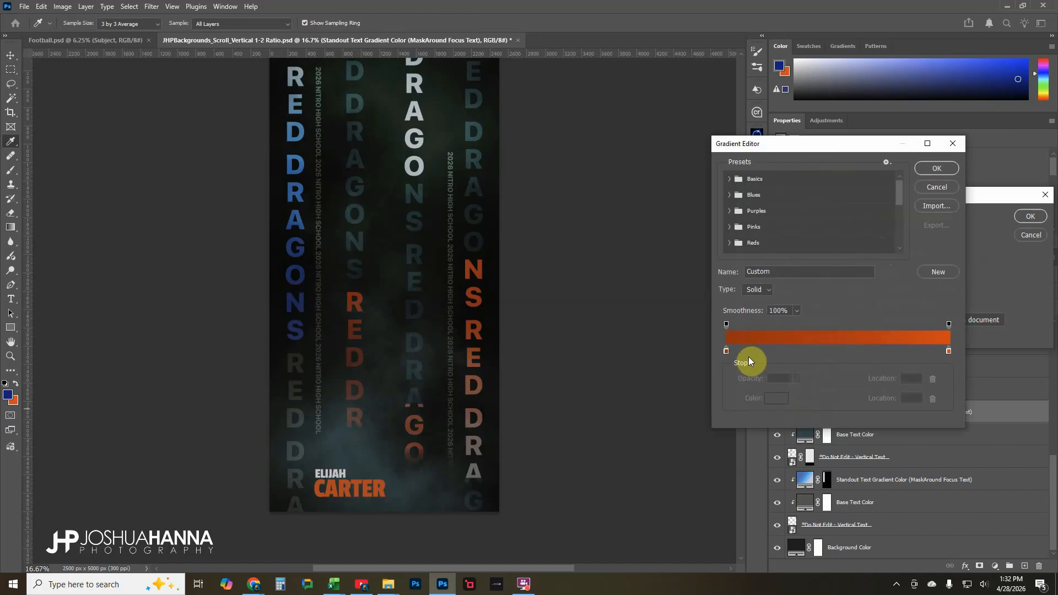
pyautogui.click(726, 351)
pyautogui.click(776, 398)
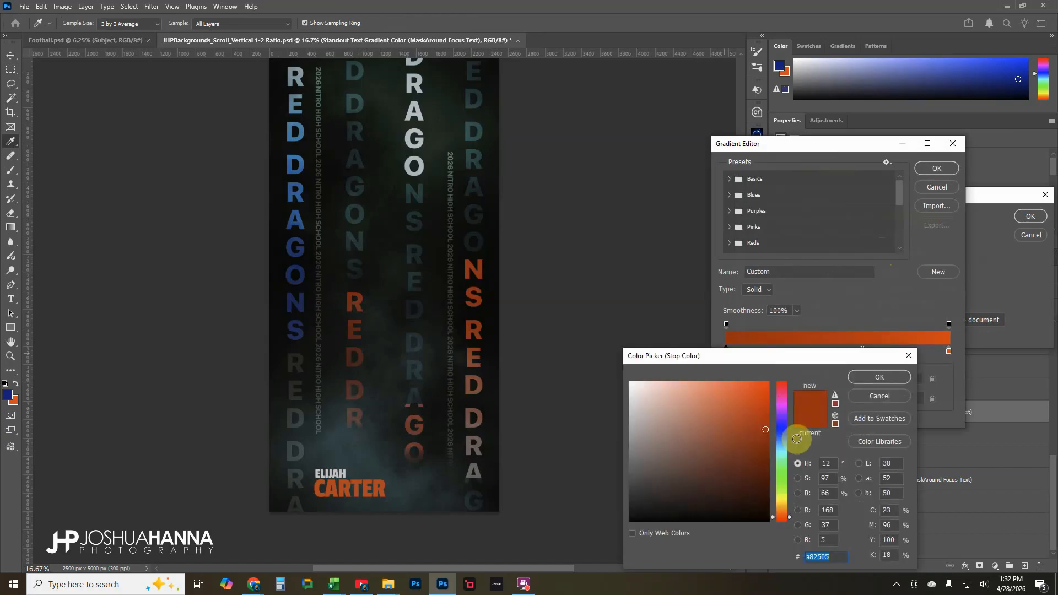
pyautogui.moveTo(781, 457); pyautogui.dragTo(781, 446)
pyautogui.click(876, 377)
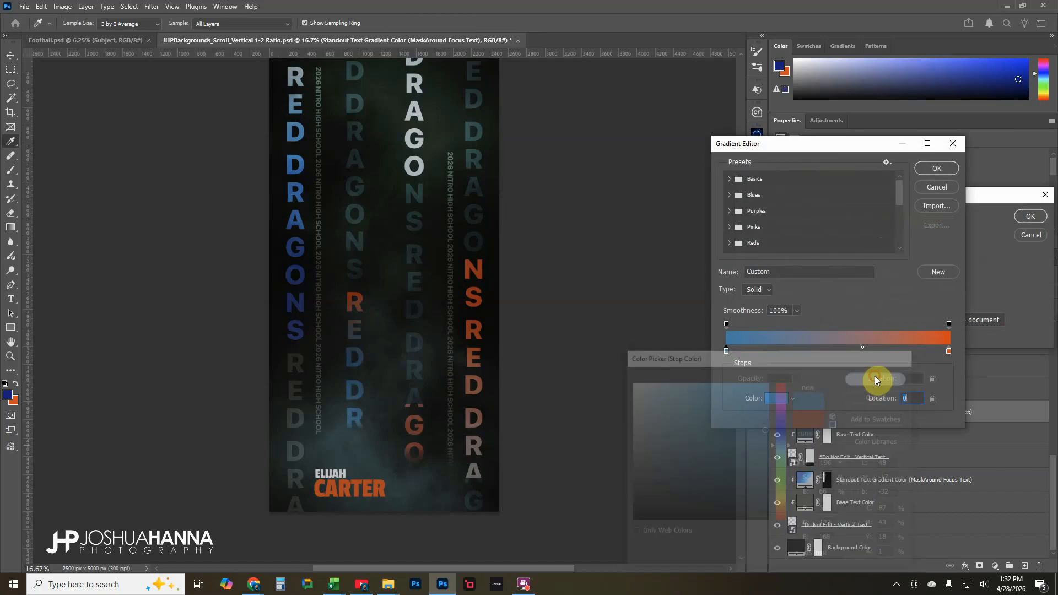
# Step: Set the second column gradient's orange end stop to blue #226ca0 and apply the gradient
pyautogui.click(773, 406)
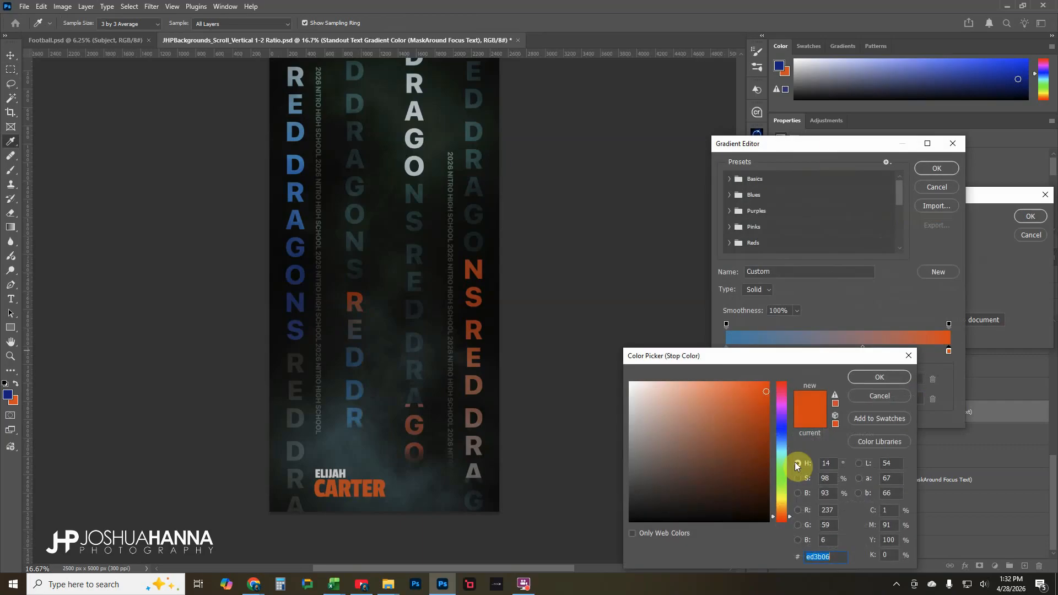
pyautogui.click(782, 442)
pyautogui.moveTo(756, 426)
pyautogui.mouseDown()
pyautogui.moveTo(750, 404)
pyautogui.moveTo(750, 464)
pyautogui.moveTo(739, 433)
pyautogui.mouseUp()
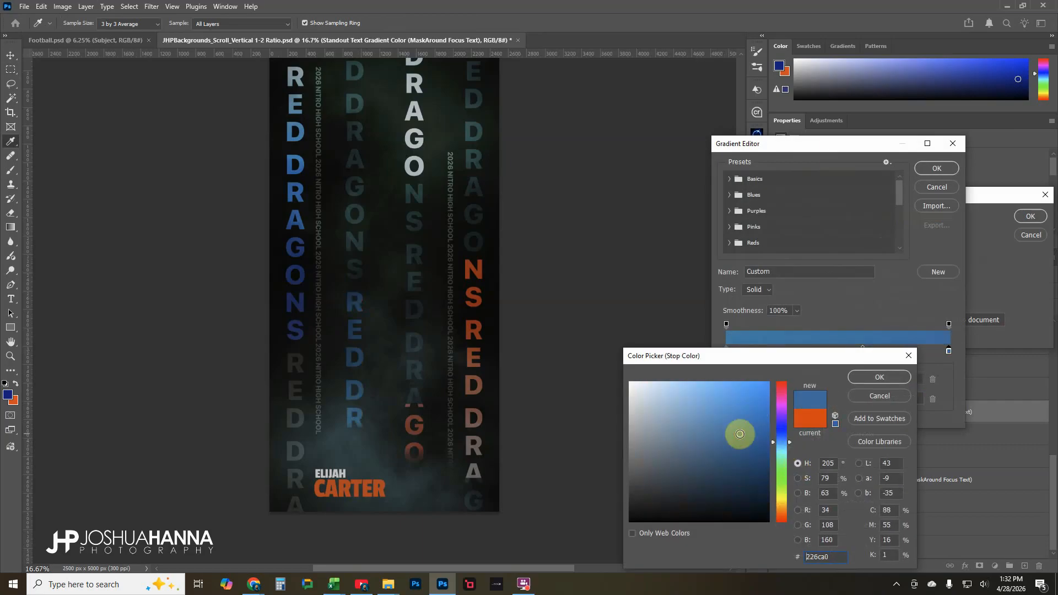
pyautogui.click(876, 378)
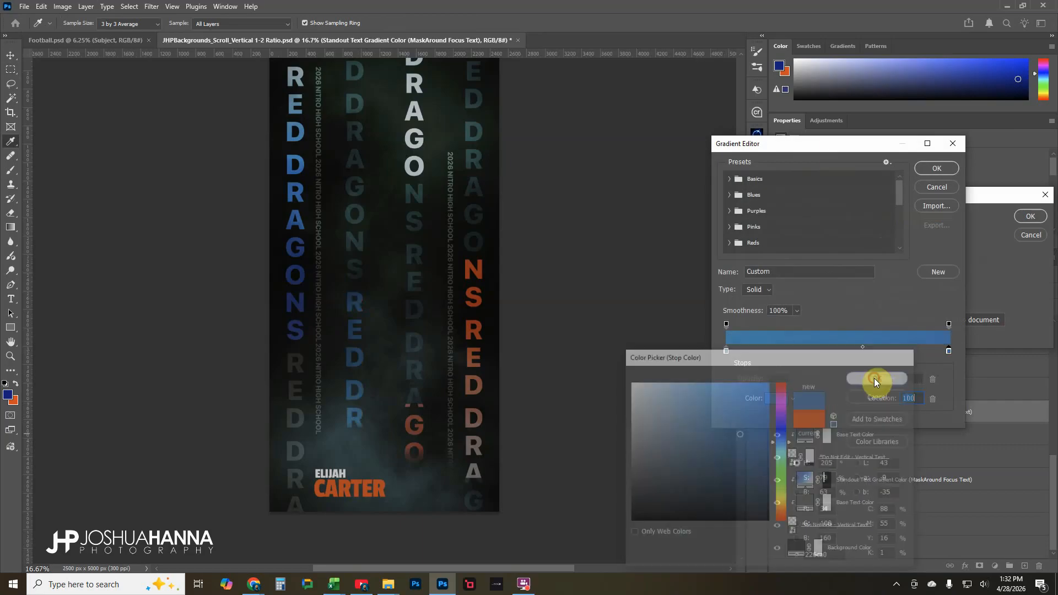
pyautogui.click(937, 167)
pyautogui.click(1050, 191)
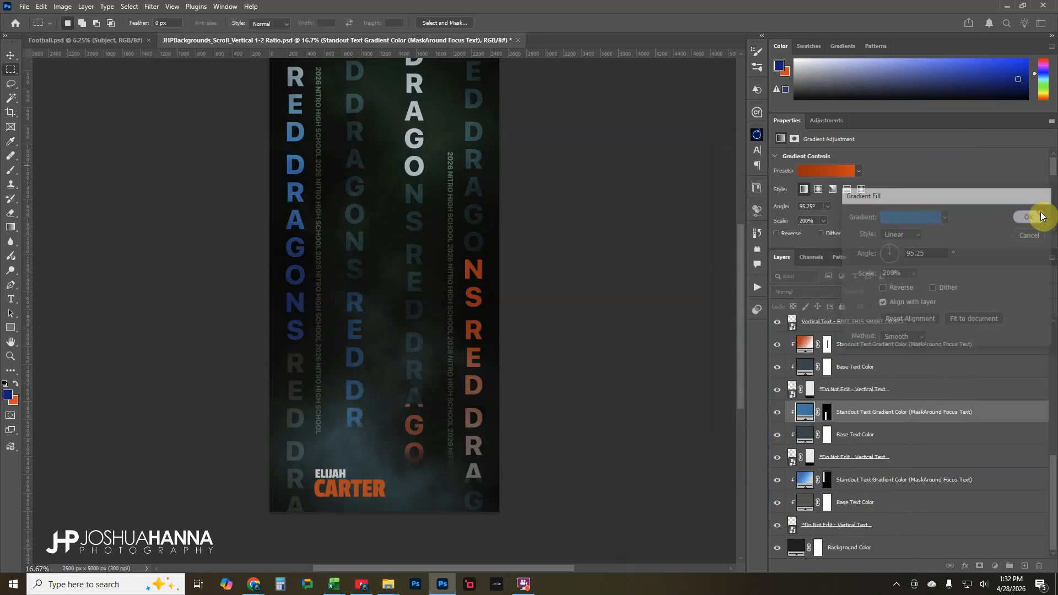
# Step: Replace the third column's Standout Text Gradient Color mask with one from a rectangular selection around its uppermost DRAGONS
pyautogui.scroll(2, 827, 452)
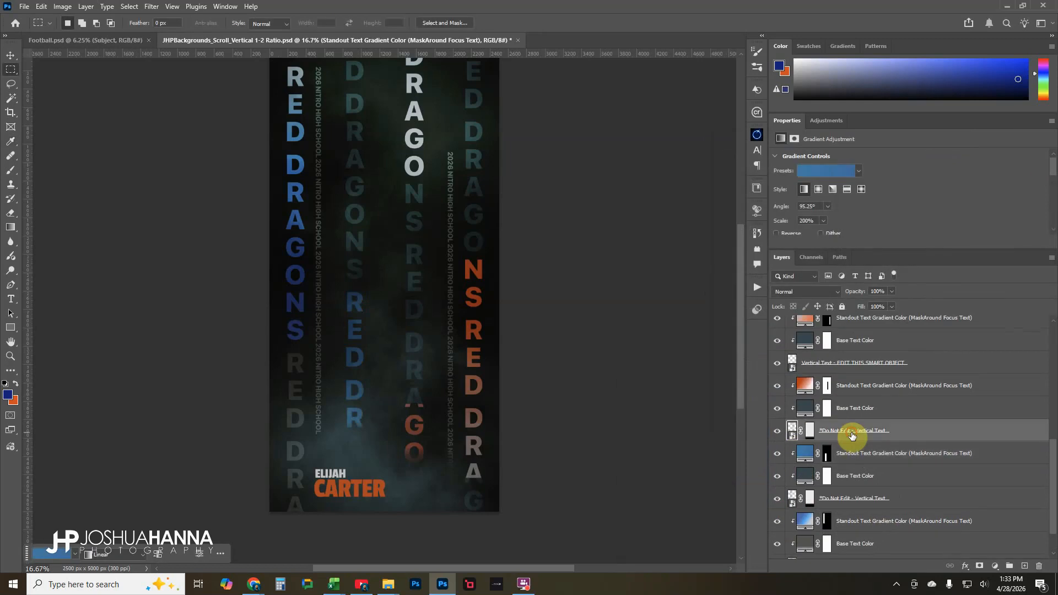
pyautogui.click(825, 386)
pyautogui.click(828, 386)
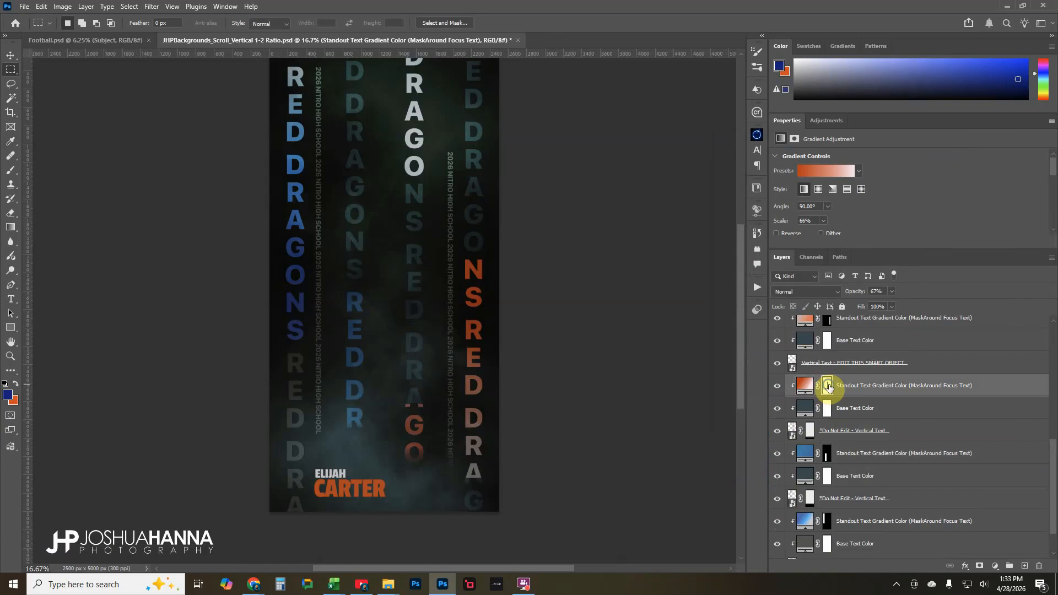
pyautogui.rightClick(827, 386)
pyautogui.click(859, 428)
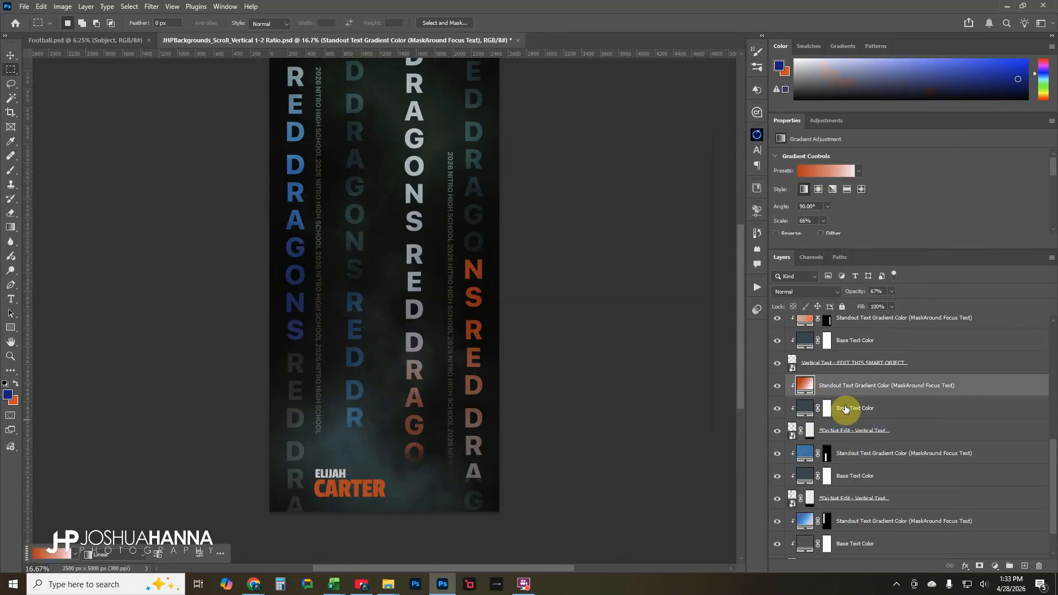
pyautogui.scroll(1, 495, 350)
pyautogui.scroll(2, 495, 349)
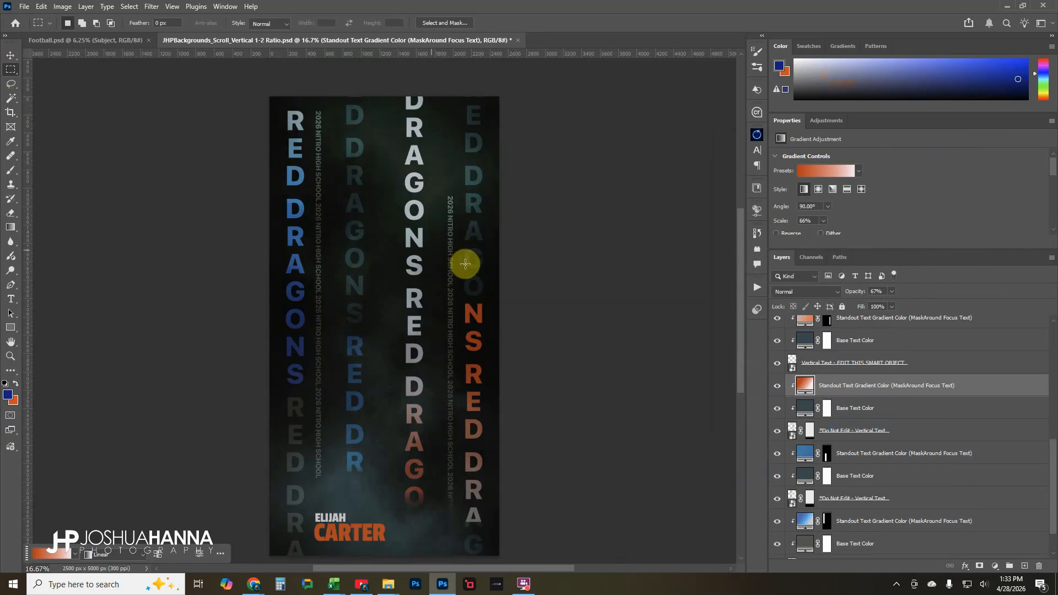
pyautogui.moveTo(391, 92); pyautogui.dragTo(427, 245)
pyautogui.moveTo(420, 207); pyautogui.dragTo(433, 280)
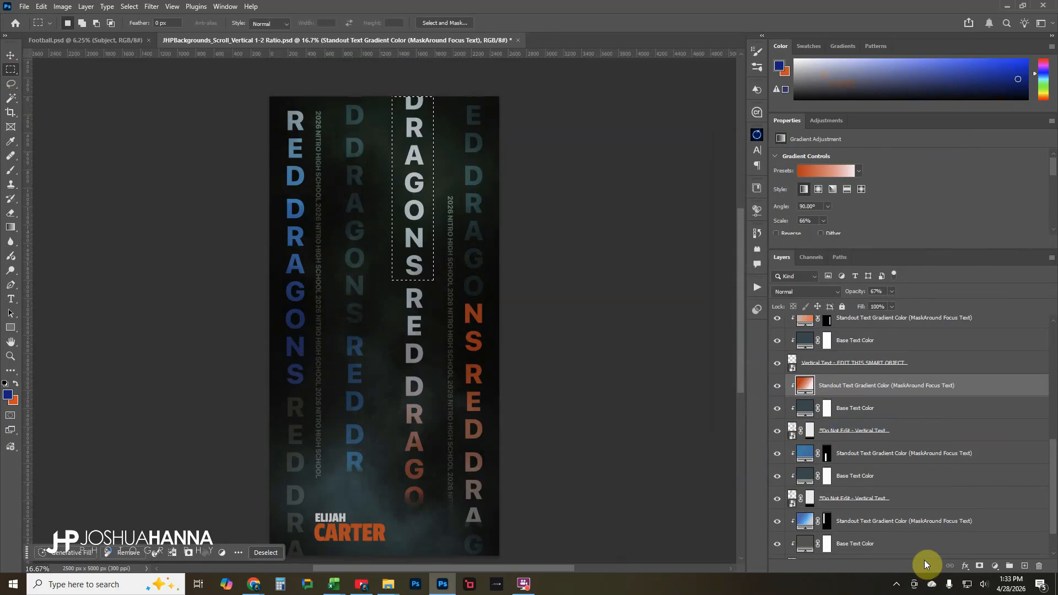
pyautogui.click(979, 566)
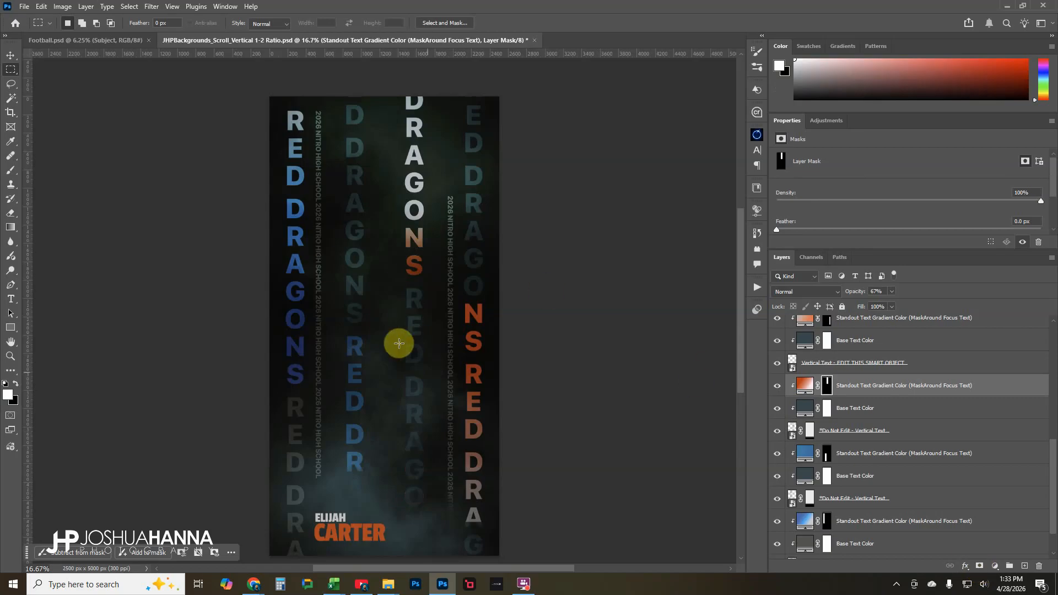
# Step: Recolor the orange first stop of the third column's Standout Text Gradient Color fill to blue #048ece and apply the gradient
pyautogui.doubleClick(807, 386)
pyautogui.click(909, 220)
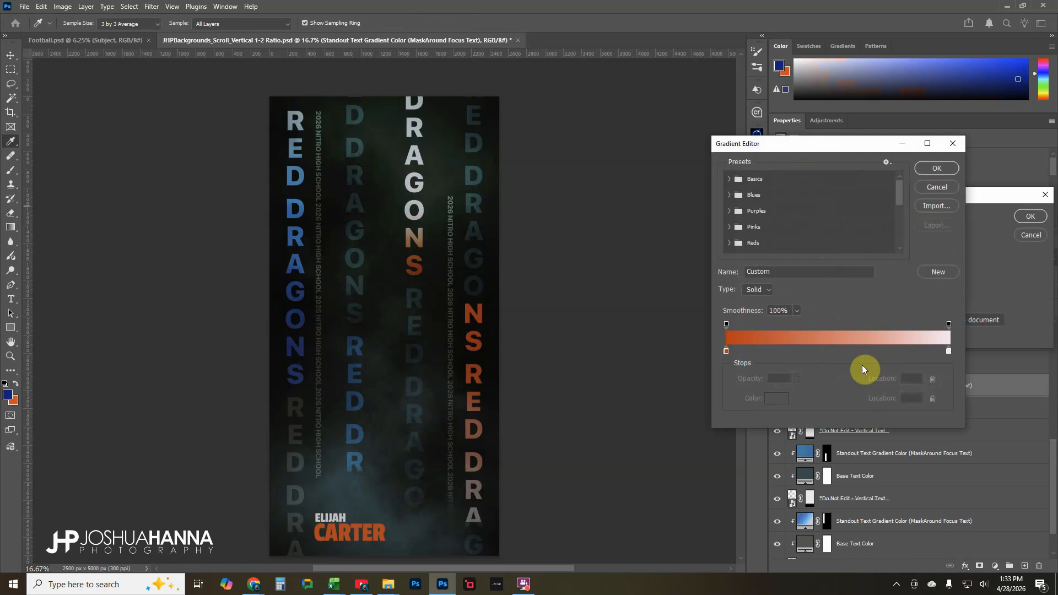
pyautogui.click(785, 393)
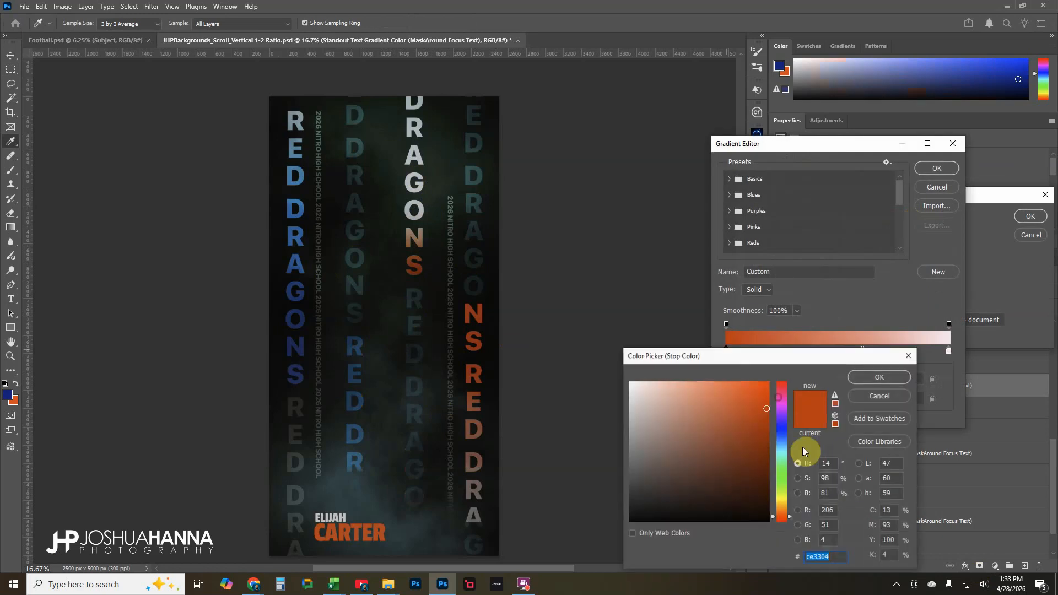
pyautogui.click(775, 435)
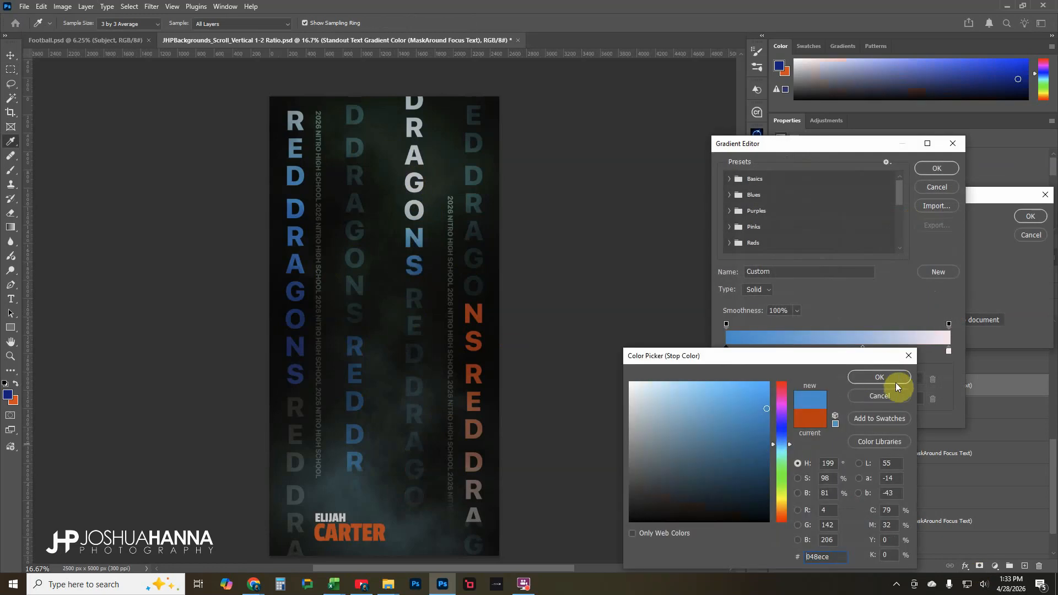
pyautogui.click(881, 378)
pyautogui.click(935, 168)
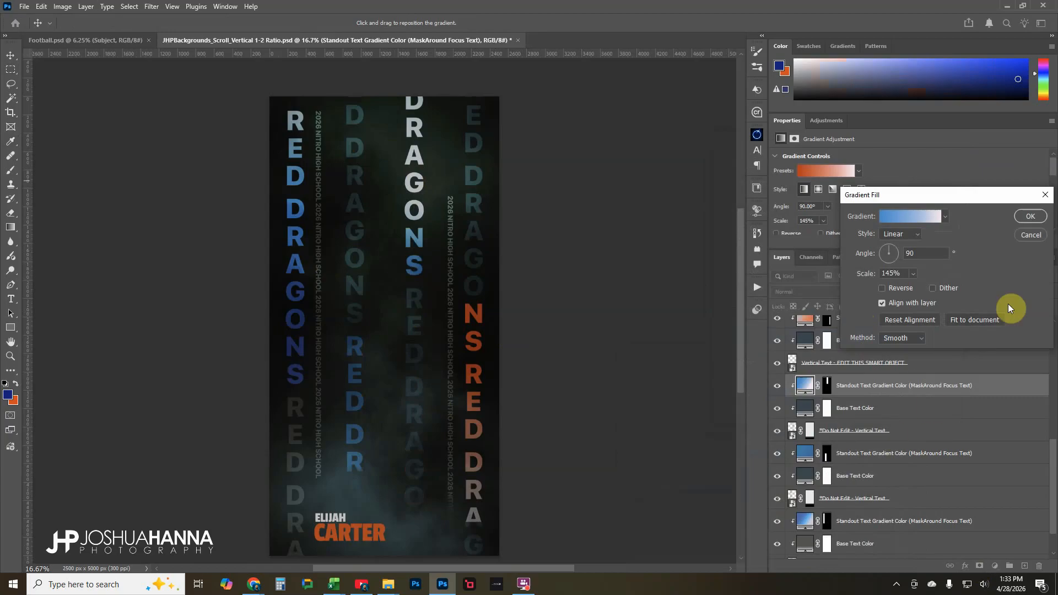
pyautogui.click(1030, 218)
# Step: Replace the fourth column's Standout Text Gradient Color mask with one from a rectangular selection around its lower RED DRAG letters
pyautogui.scroll(2, 834, 390)
pyautogui.click(830, 361)
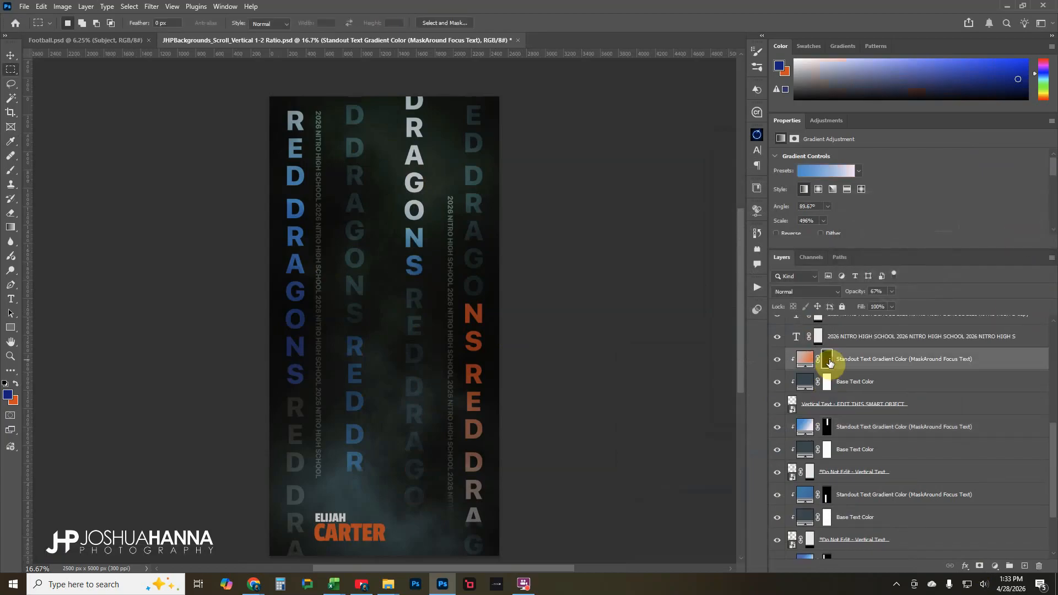
pyautogui.rightClick(833, 367)
pyautogui.click(854, 389)
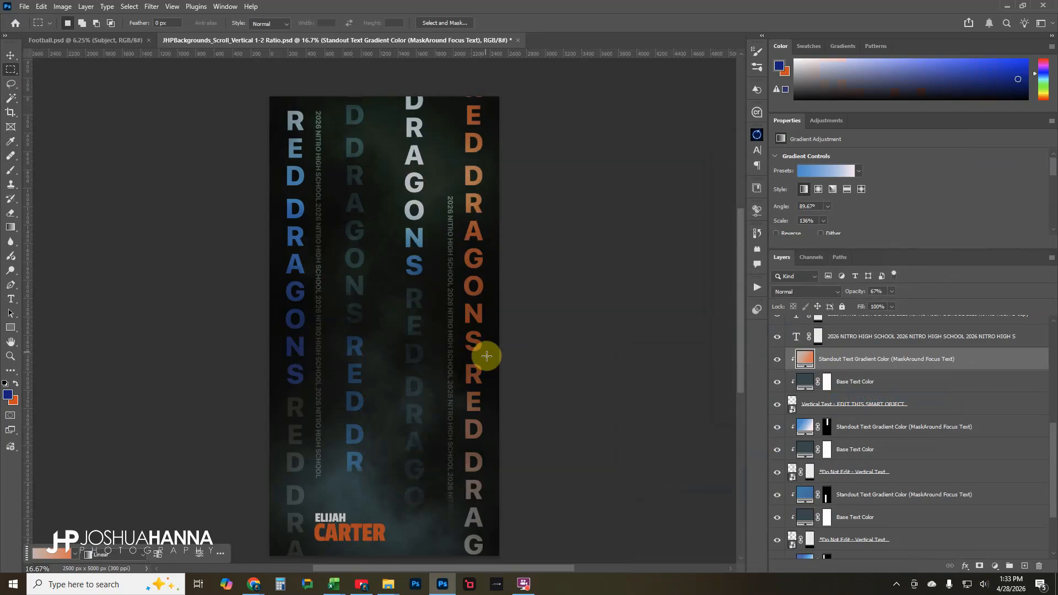
pyautogui.moveTo(487, 362); pyautogui.dragTo(459, 555)
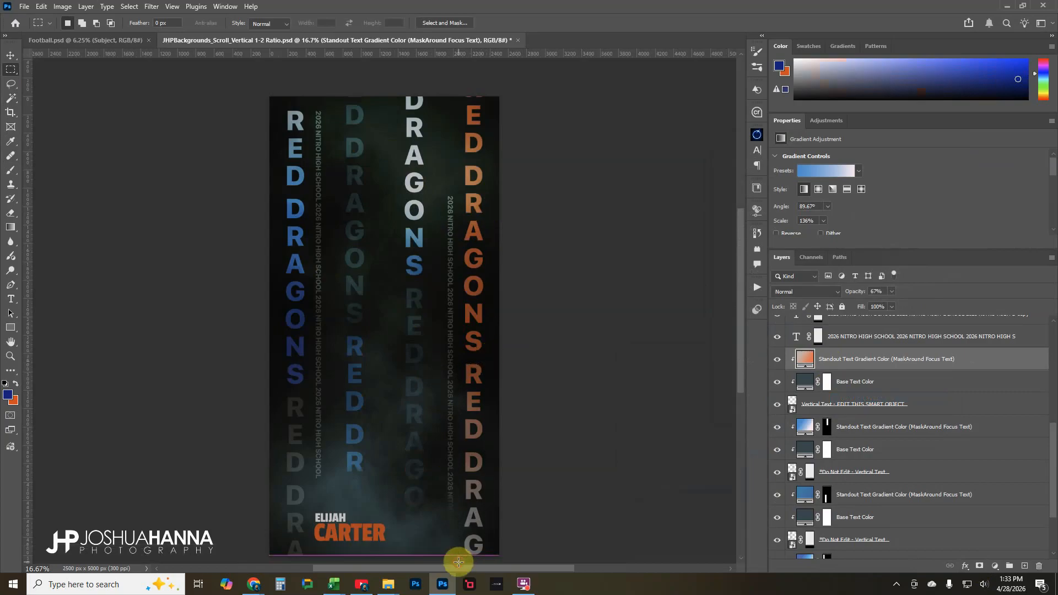
pyautogui.click(979, 566)
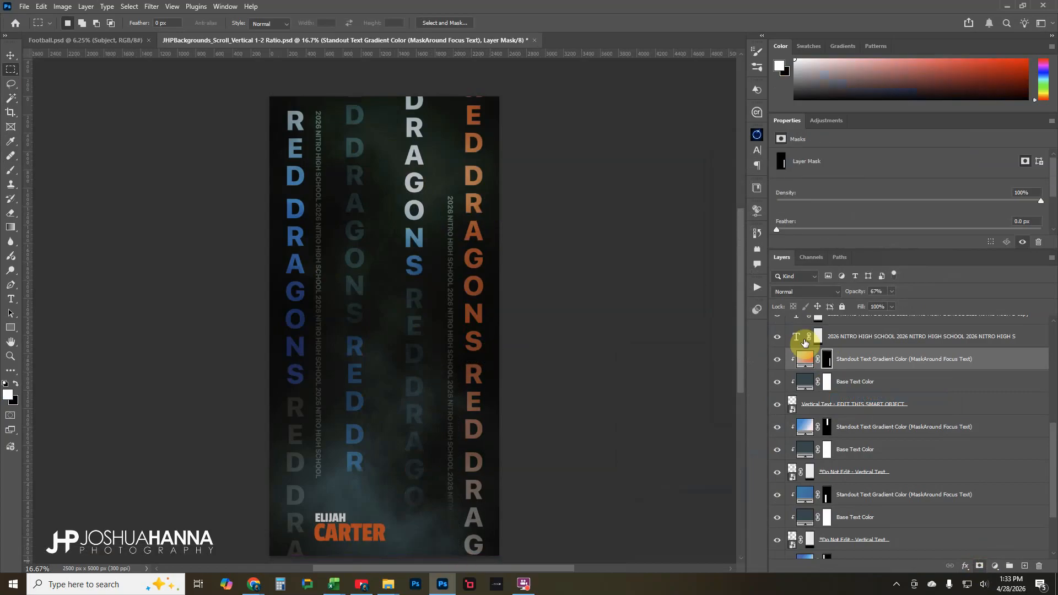
# Step: Recolor the orange end stop of the fourth column's Standout Text Gradient Color fill to blue #4da7f3 and apply the gradient
pyautogui.doubleClick(804, 359)
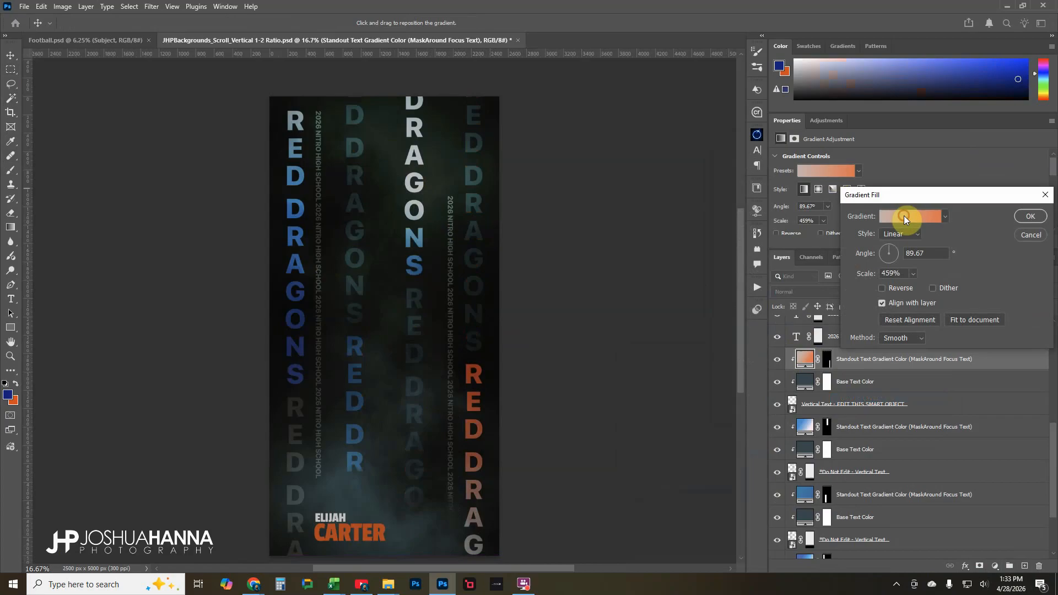
pyautogui.click(904, 216)
pyautogui.click(949, 351)
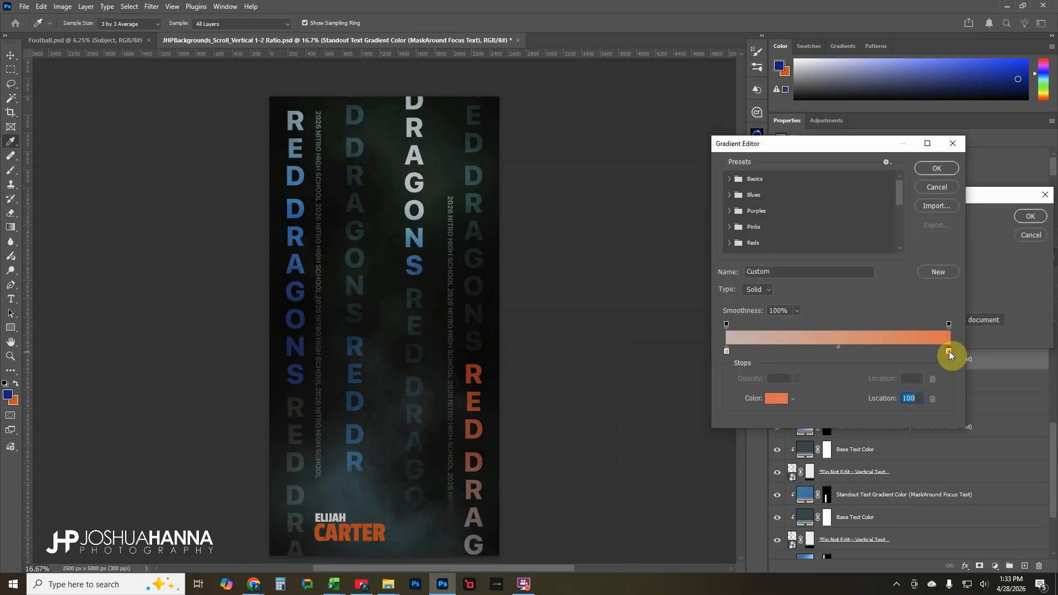
pyautogui.click(780, 398)
pyautogui.click(785, 440)
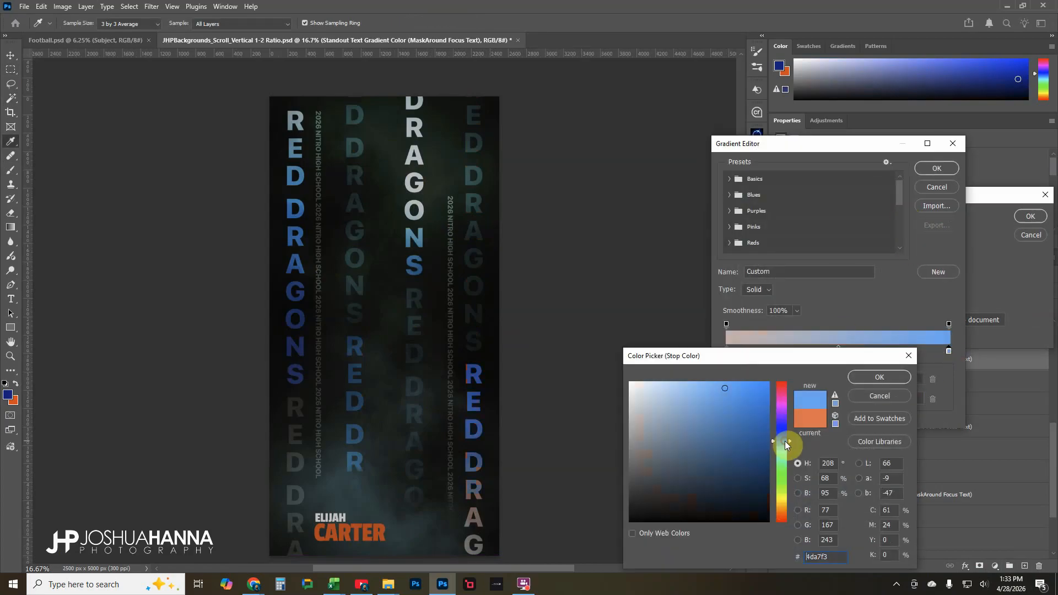
pyautogui.click(884, 377)
pyautogui.click(931, 167)
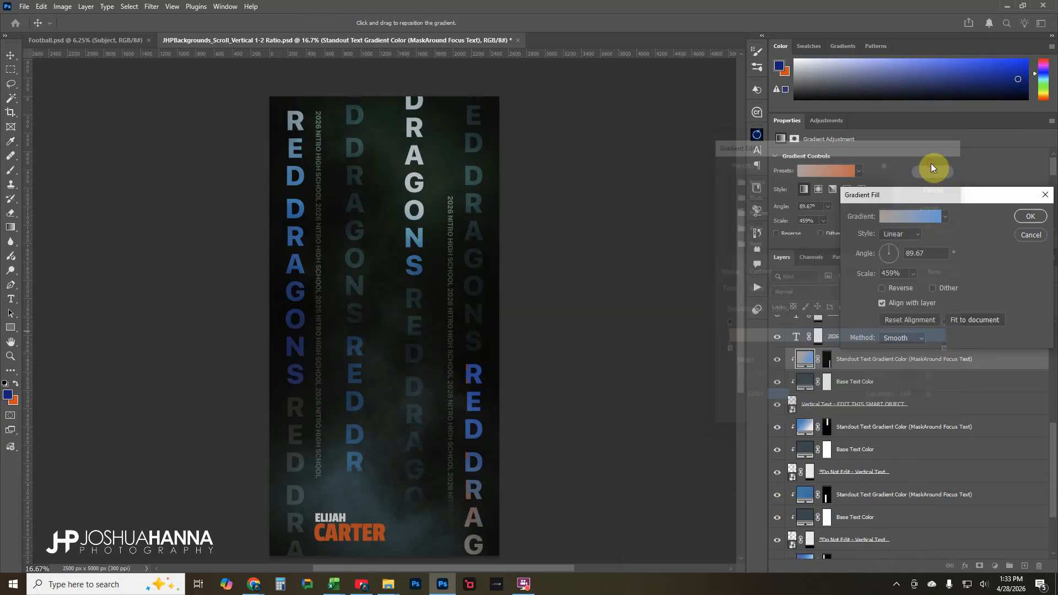
pyautogui.click(1030, 216)
pyautogui.press('m')
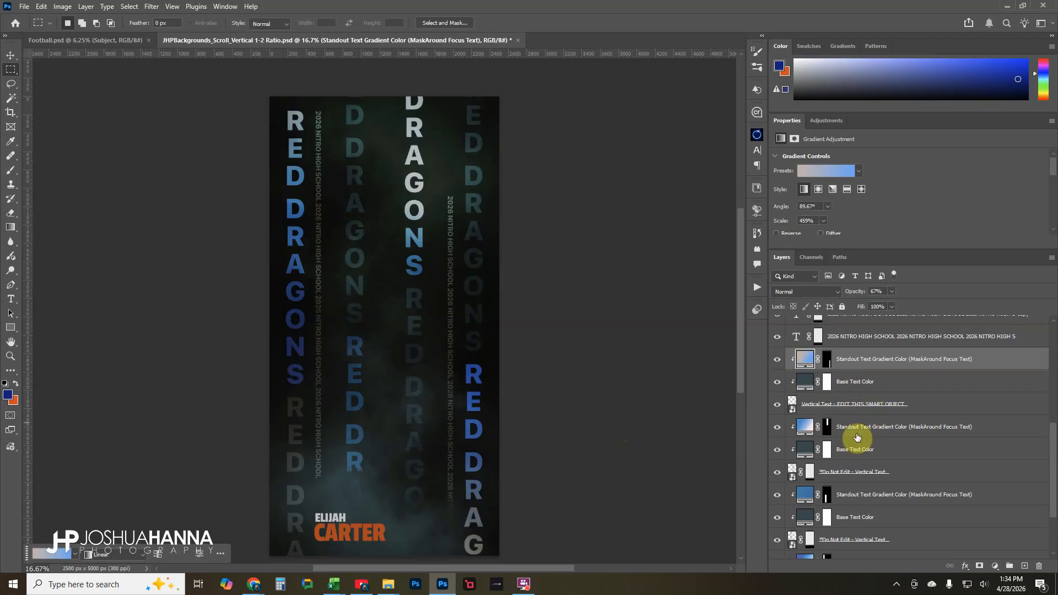
# Step: Show the Place Subject in This Group layer group and examine the poster with the player in front of the text
pyautogui.scroll(5, 839, 425)
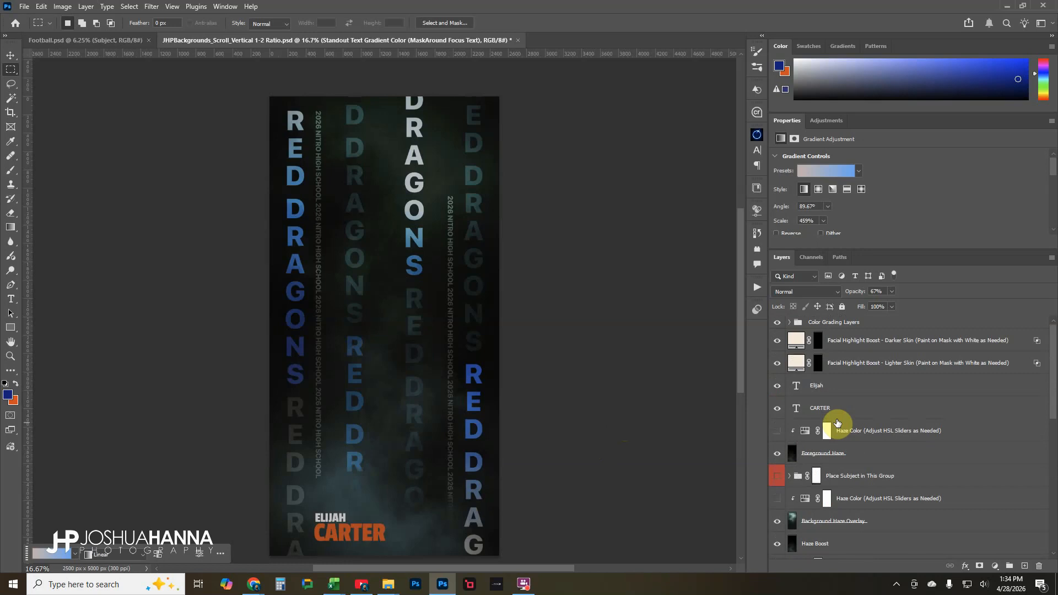
pyautogui.click(778, 476)
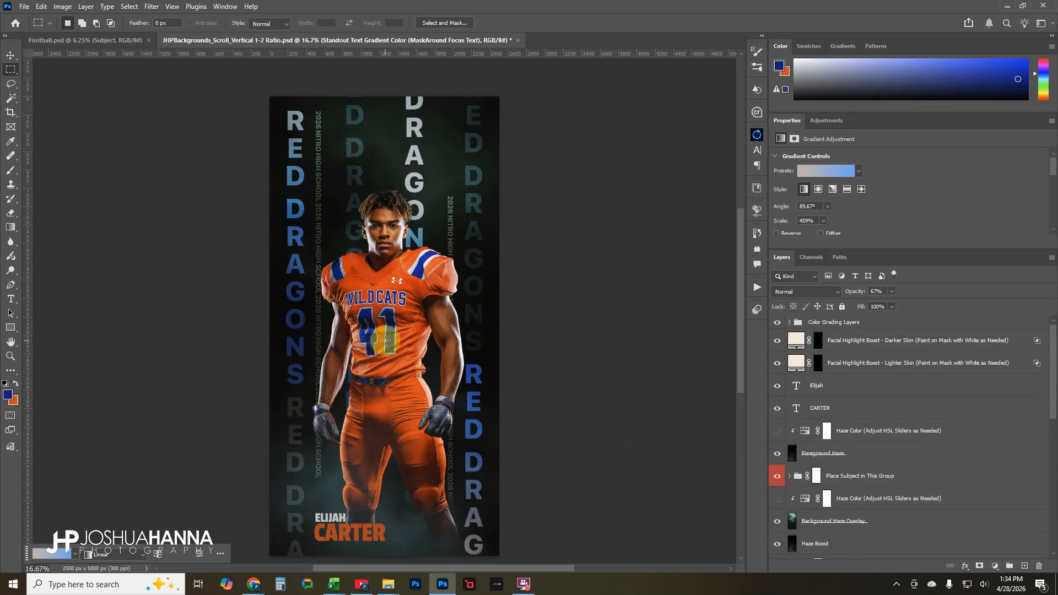
pyautogui.scroll(-2, 468, 337)
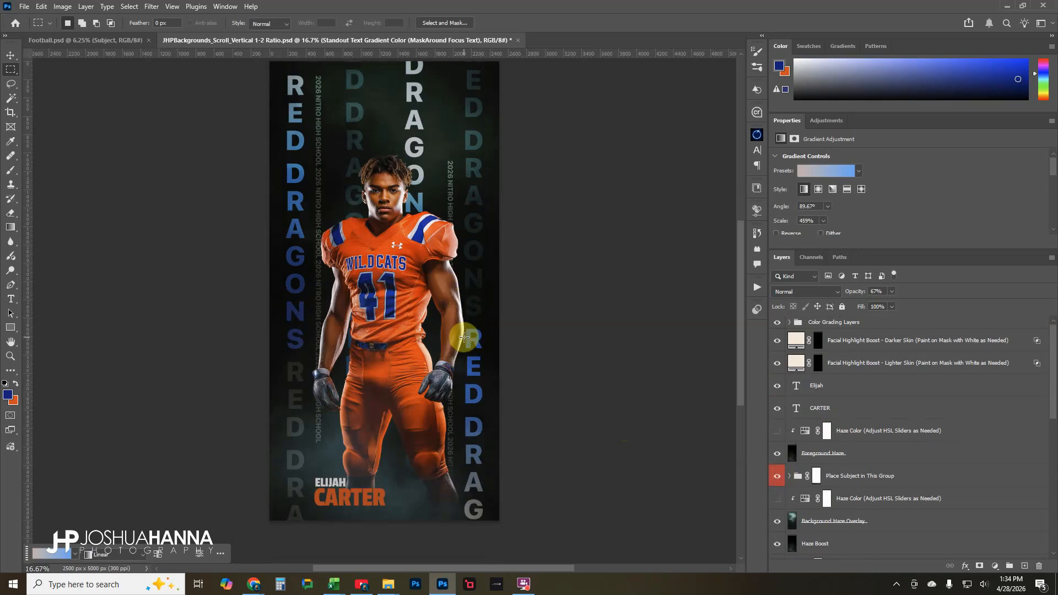
pyautogui.scroll(-2, 424, 323)
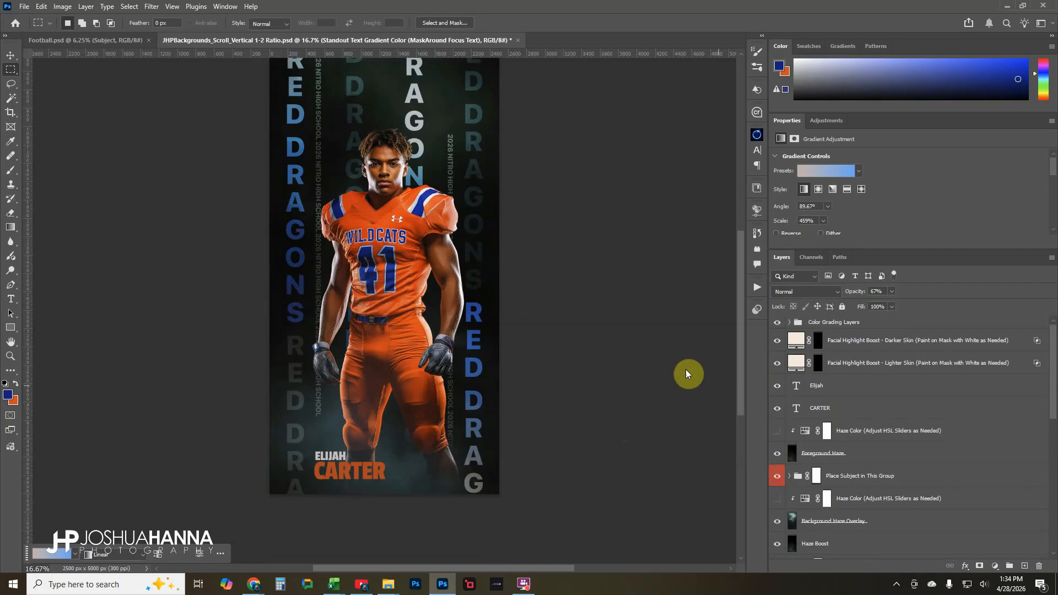
pyautogui.scroll(-2, 512, 300)
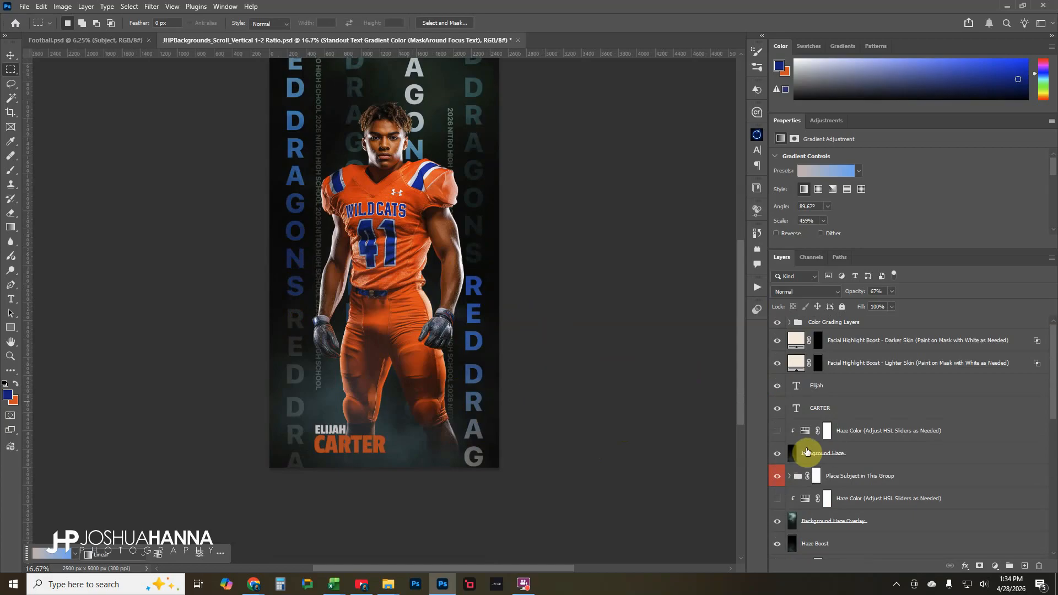
# Step: Open the Vertical Text smart object and replace its Background Text content with WILDCATS FOOTBALL
pyautogui.scroll(-2, 819, 449)
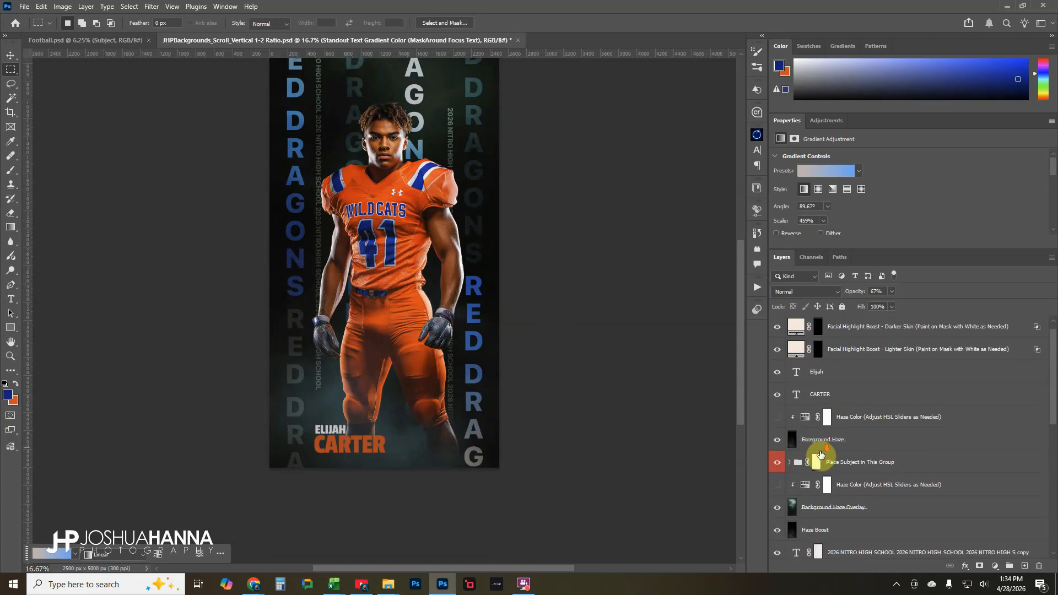
pyautogui.scroll(-4, 779, 455)
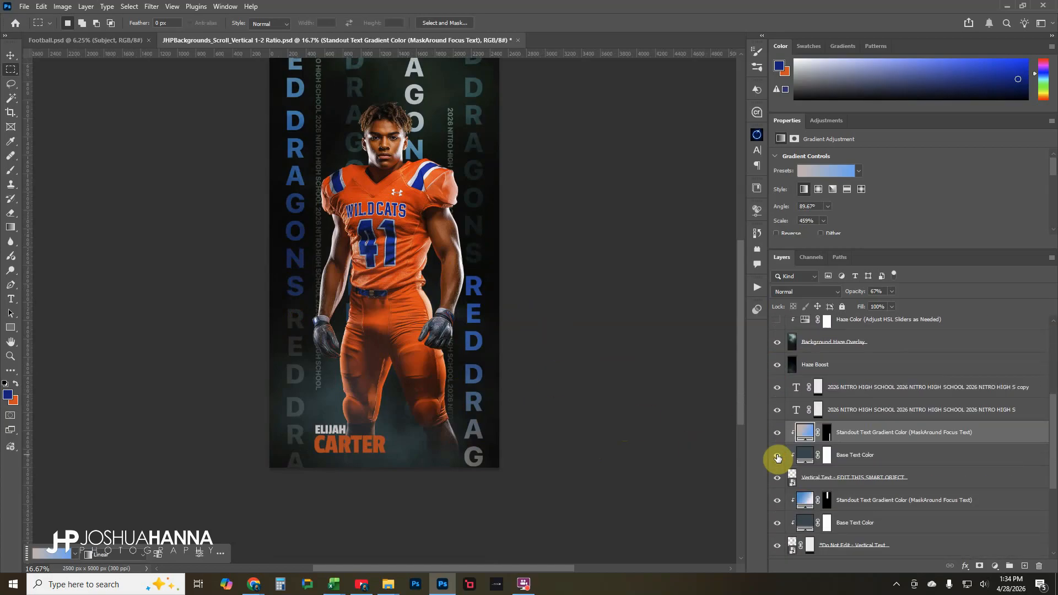
pyautogui.doubleClick(793, 480)
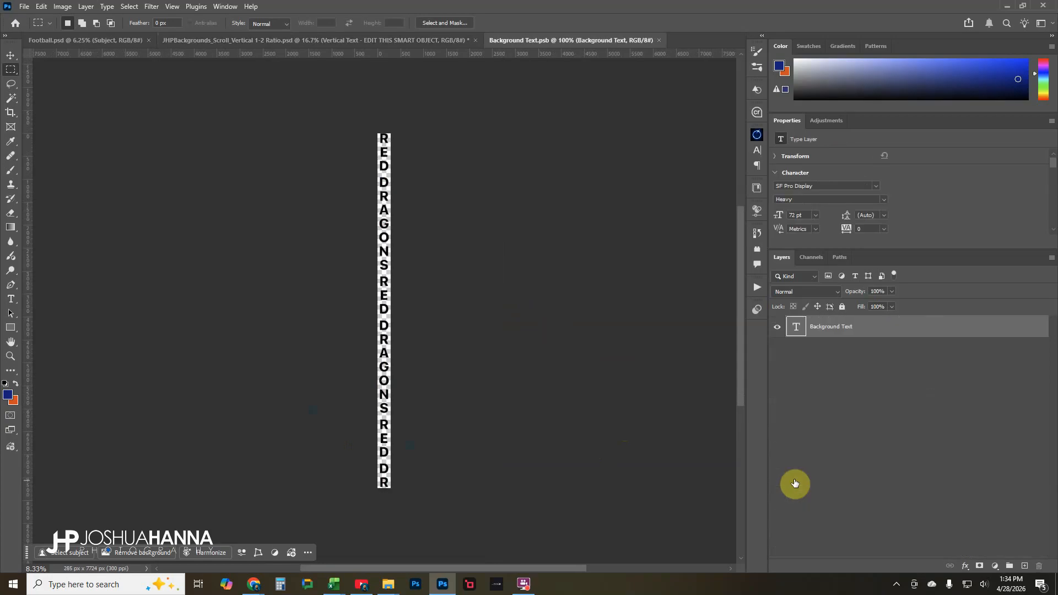
pyautogui.doubleClick(797, 329)
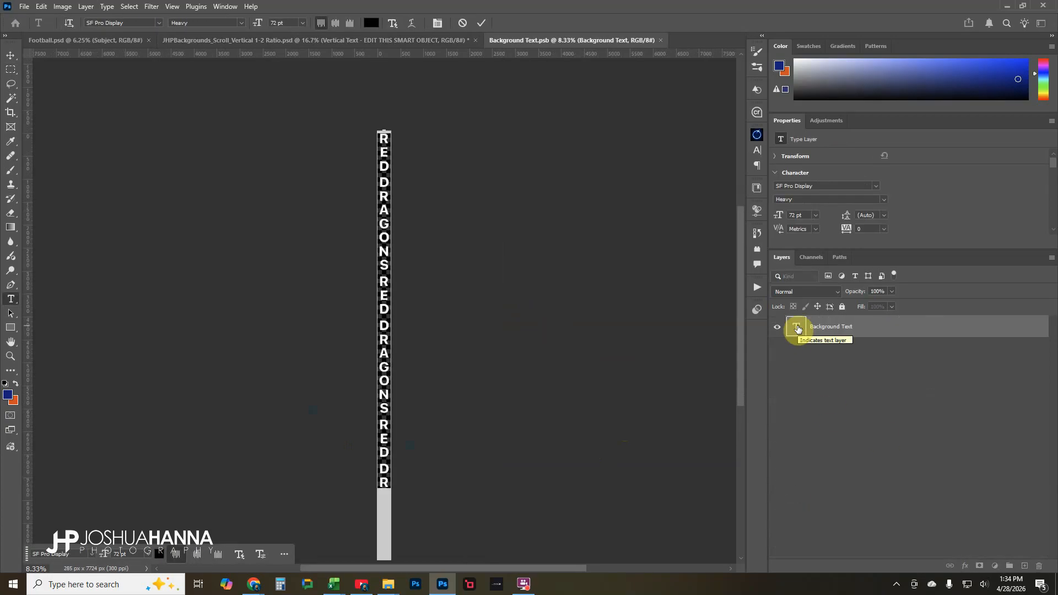
pyautogui.write('WILDCATSFOOTBALL')
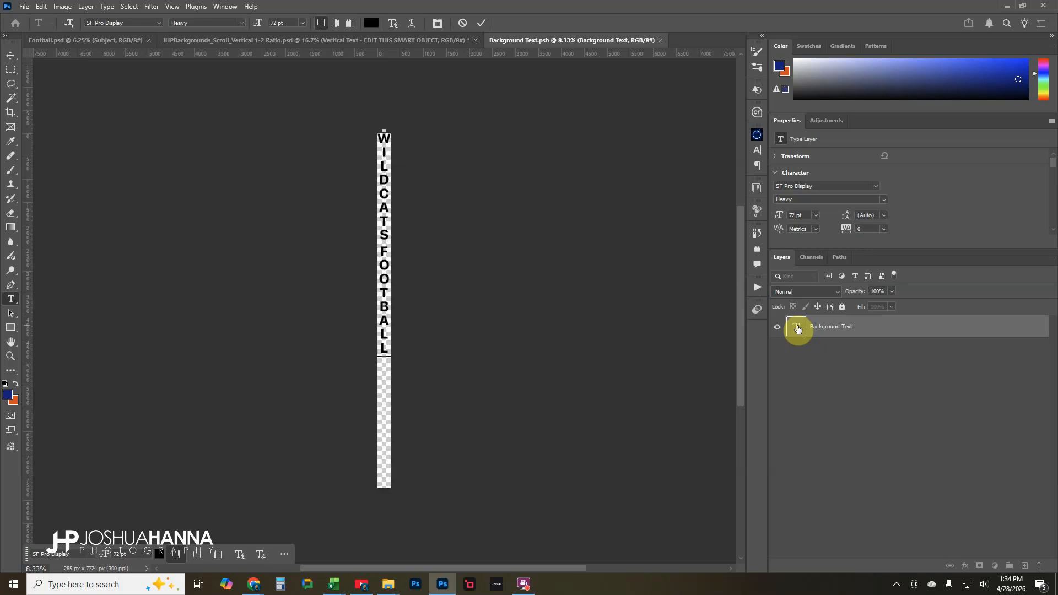
# Step: Repeat WILDCATS FOOTBALL down the column by copying and pasting the text, and close the smart object with its changes saved
pyautogui.doubleClick(797, 329)
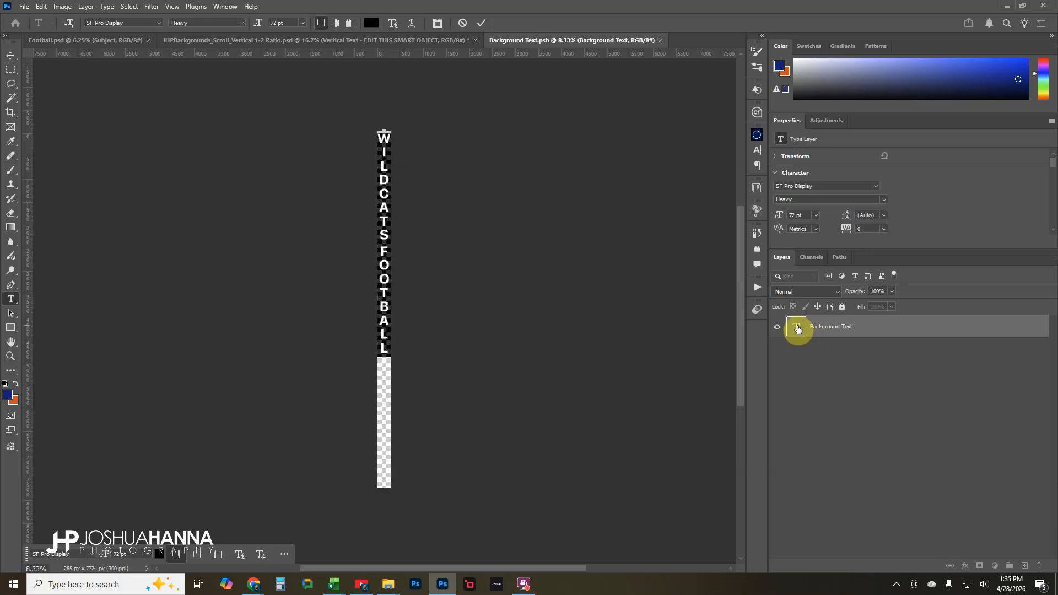
pyautogui.hotkey('ctrl', 'c')
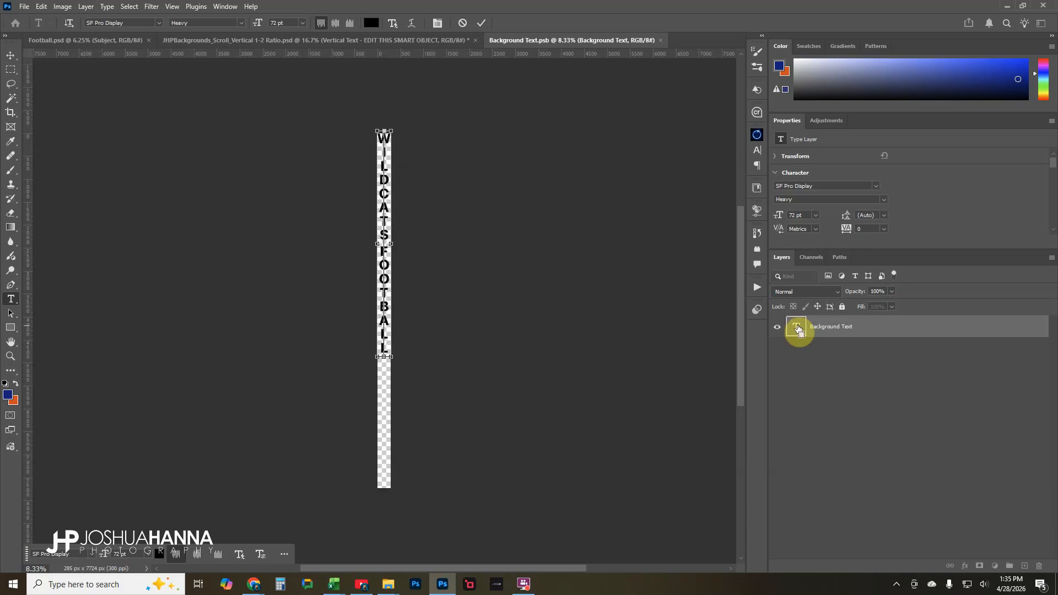
pyautogui.hotkey('ctrl', 'v')
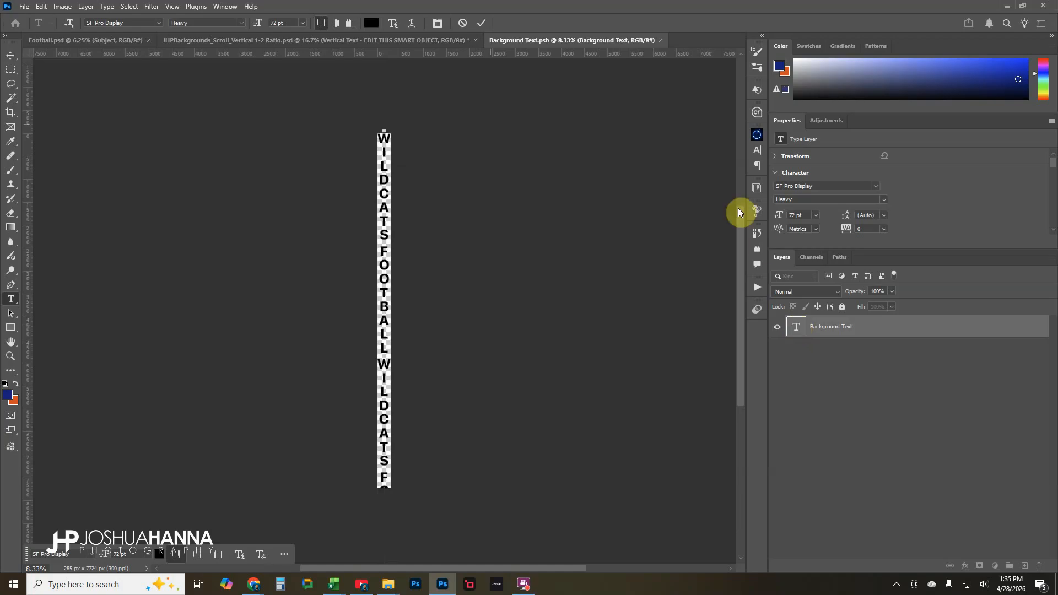
pyautogui.click(479, 23)
pyautogui.press('m')
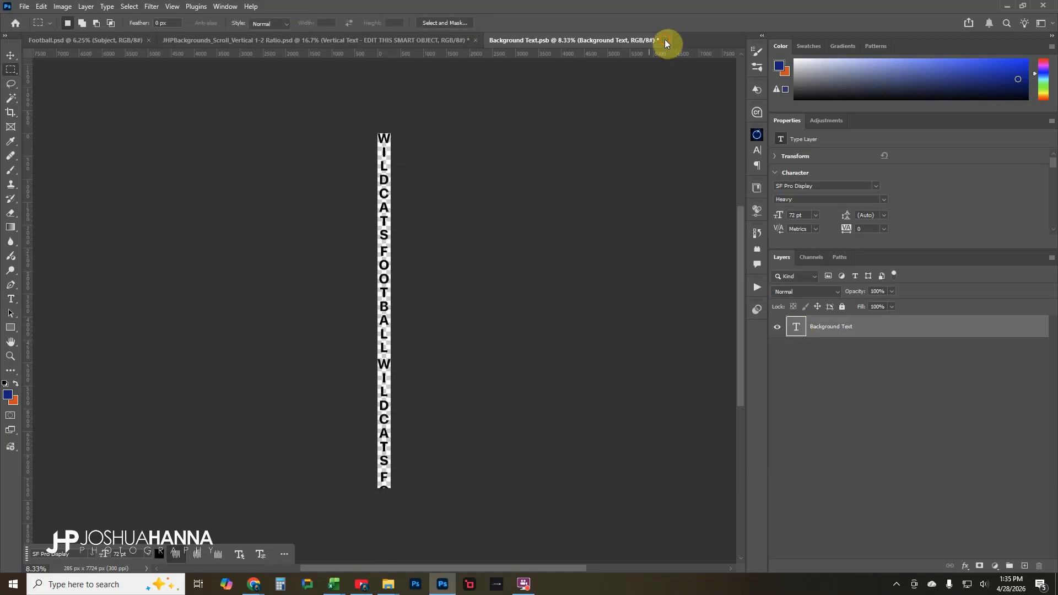
pyautogui.click(666, 40)
pyautogui.click(483, 221)
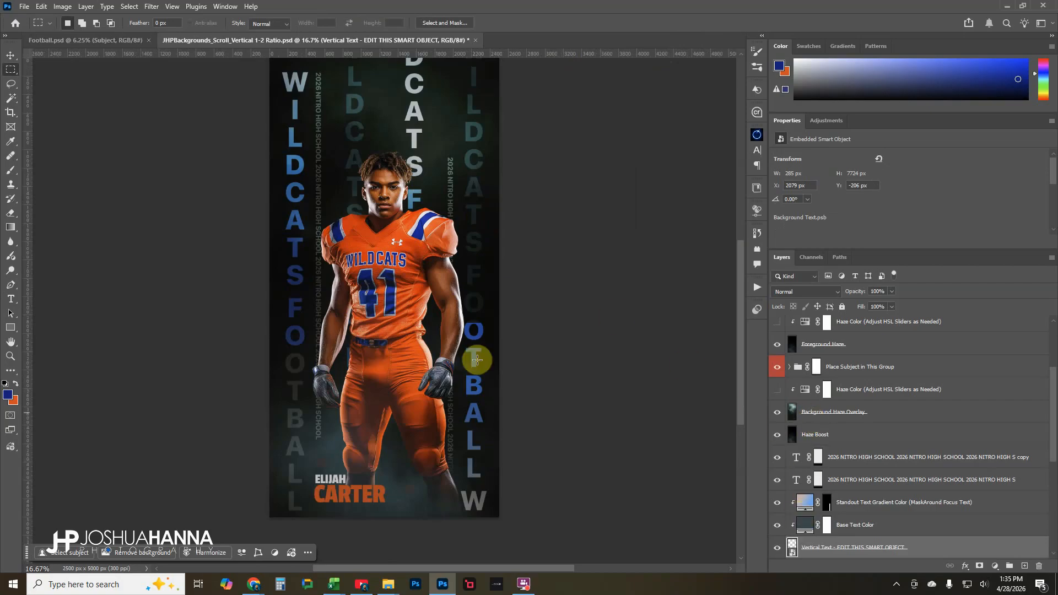
# Step: Hide the Place Subject in This Group layer group to expose the background text columns
pyautogui.scroll(-1, 827, 457)
pyautogui.scroll(1, 790, 396)
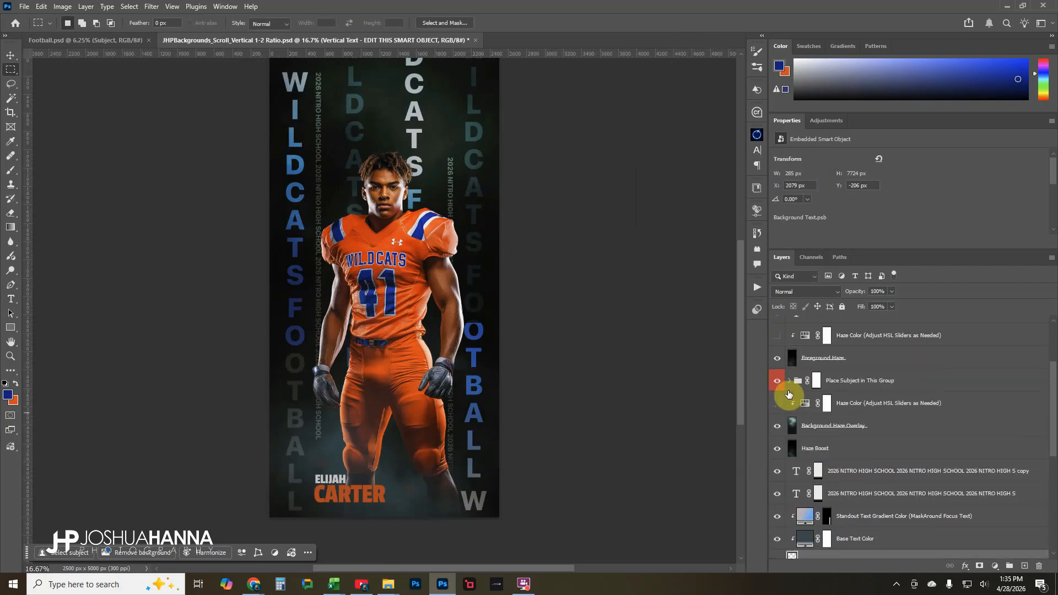
pyautogui.click(778, 382)
# Step: Delete the layer masks from all four columns' Standout Text Gradient Color layers
pyautogui.scroll(-5, 799, 414)
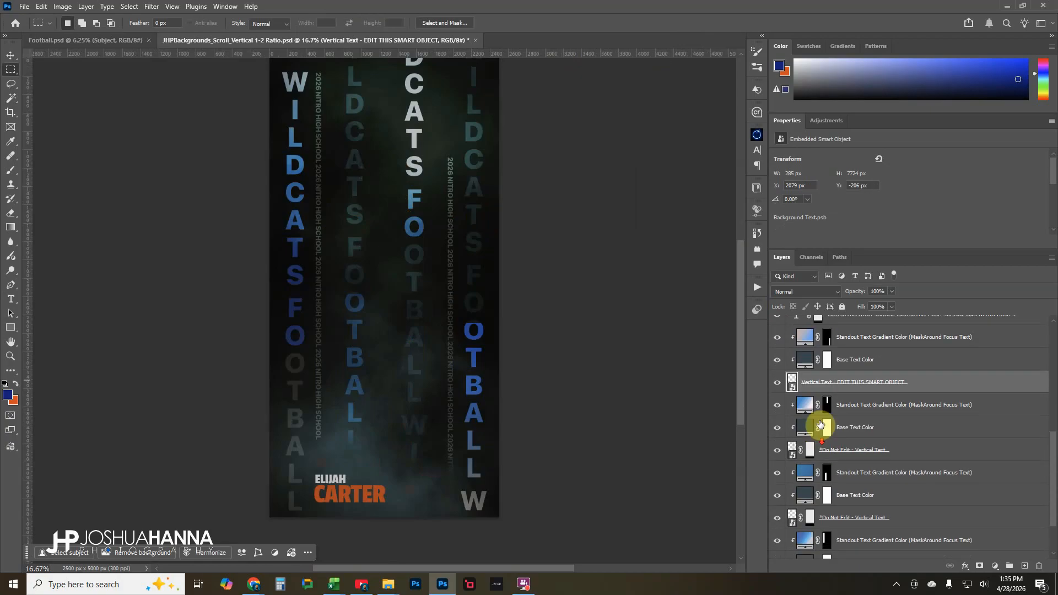
pyautogui.rightClick(829, 342)
pyautogui.click(860, 361)
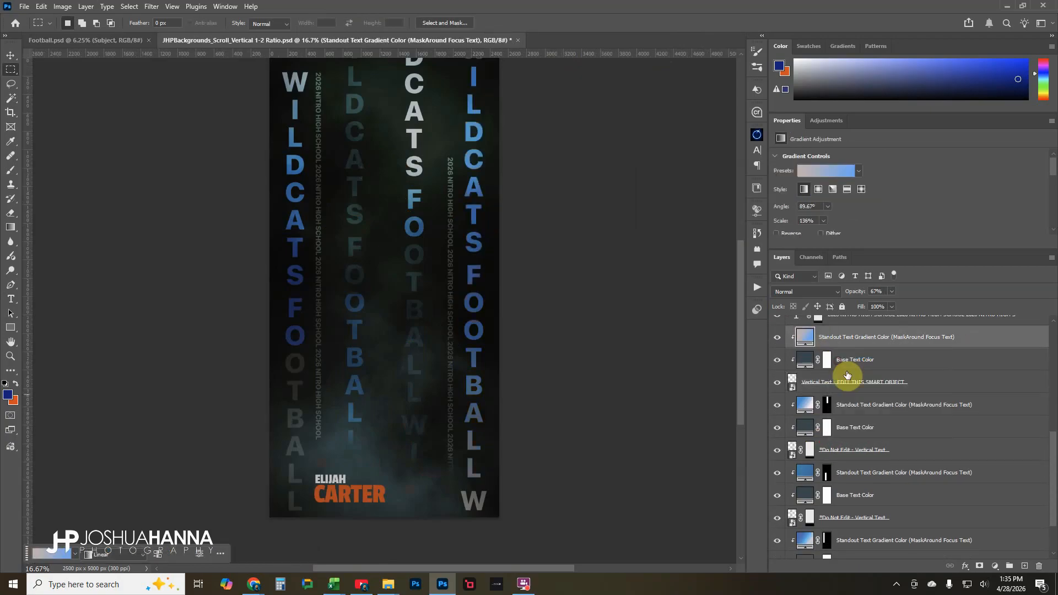
pyautogui.rightClick(827, 405)
pyautogui.click(859, 423)
pyautogui.rightClick(826, 472)
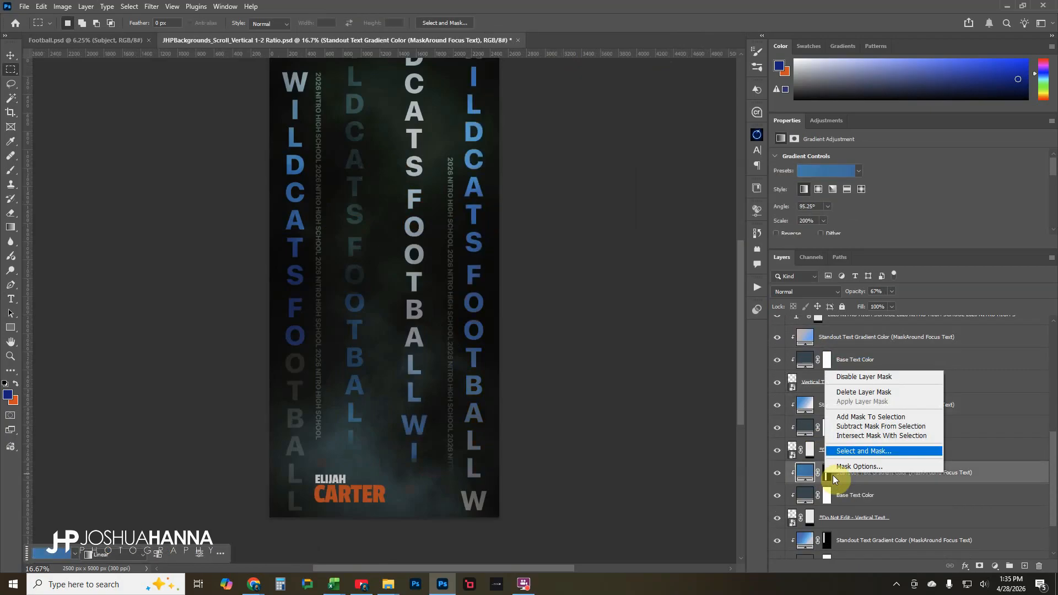
pyautogui.click(860, 325)
pyautogui.rightClick(827, 540)
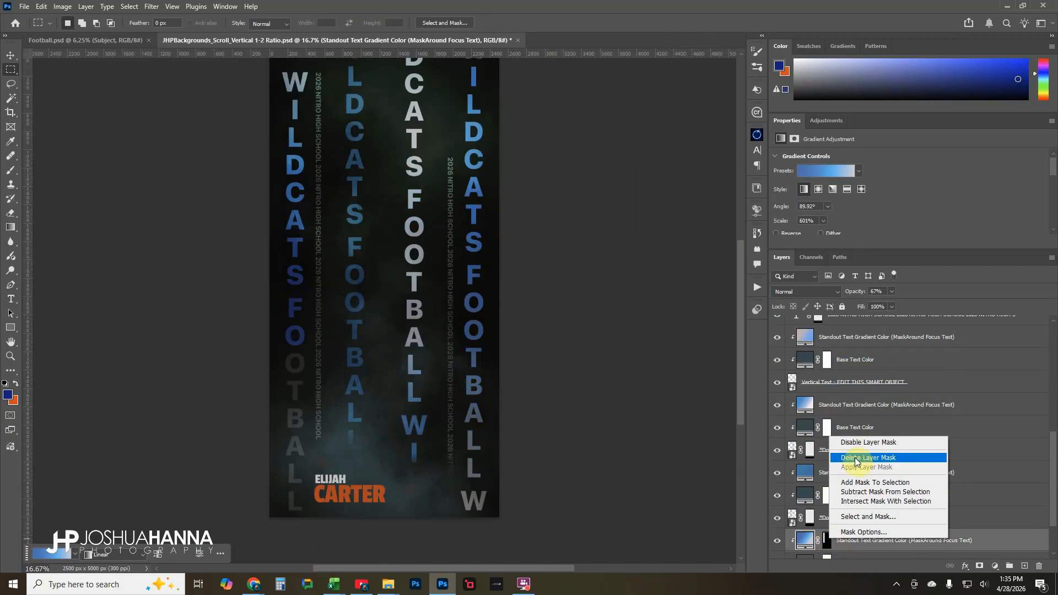
pyautogui.click(853, 458)
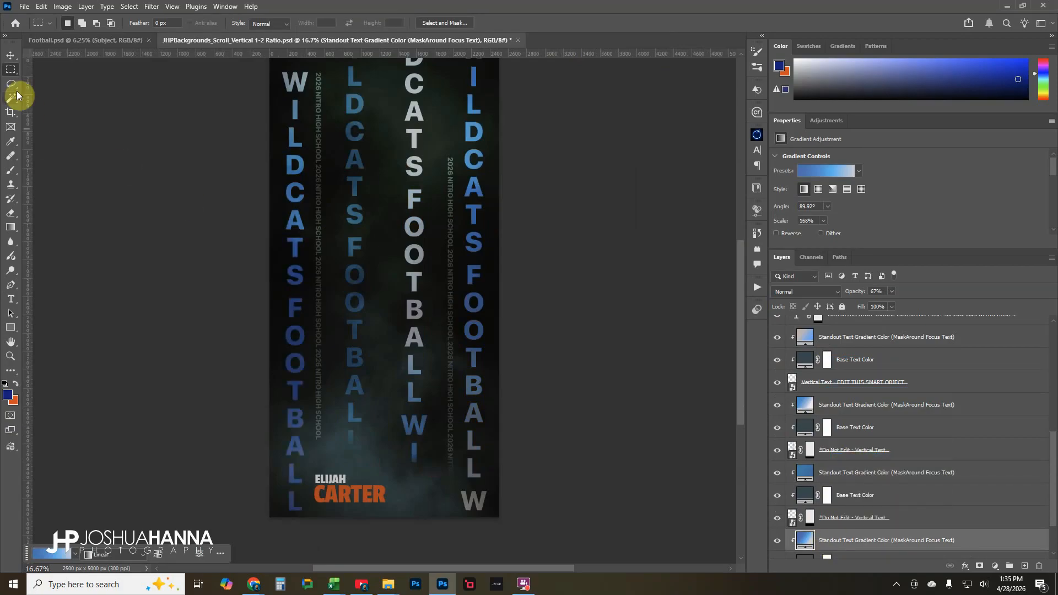
# Step: Mask the first column's Standout Text Gradient Color layer with a rectangular selection around its word WILDCATS
pyautogui.moveTo(272, 67); pyautogui.dragTo(316, 287)
pyautogui.click(980, 566)
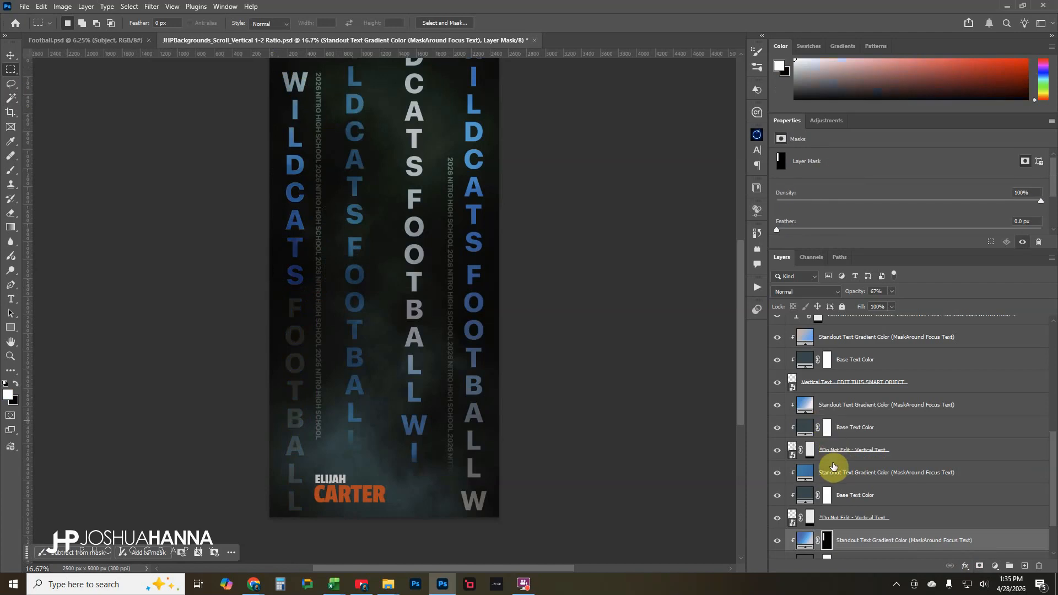
# Step: Mask the second column's Standout Text Gradient Color layer with a rectangular selection around its word FOOTBALL
pyautogui.click(837, 474)
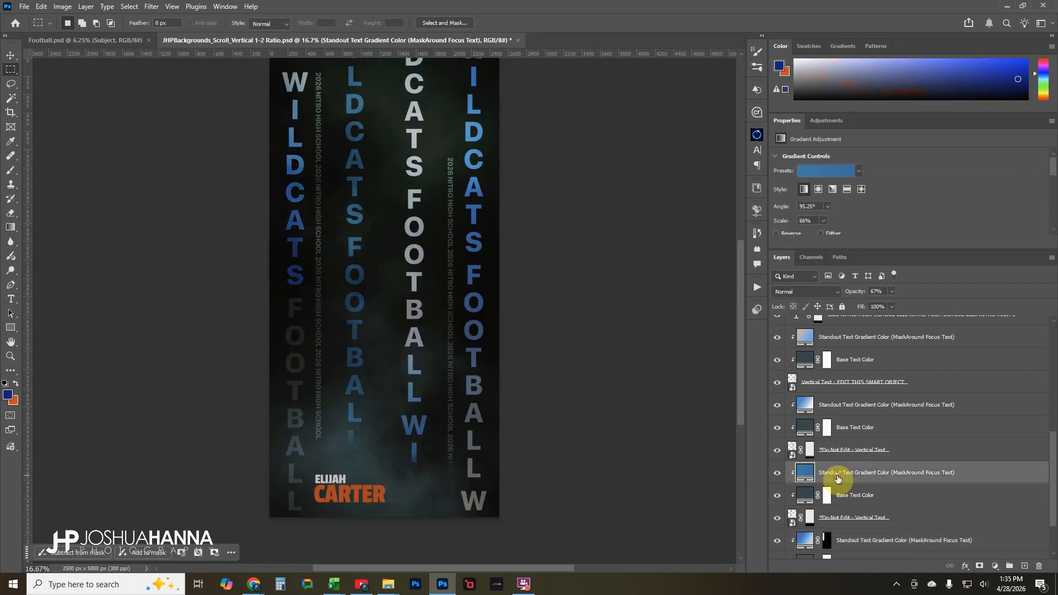
pyautogui.moveTo(354, 239); pyautogui.dragTo(373, 466)
pyautogui.click(980, 566)
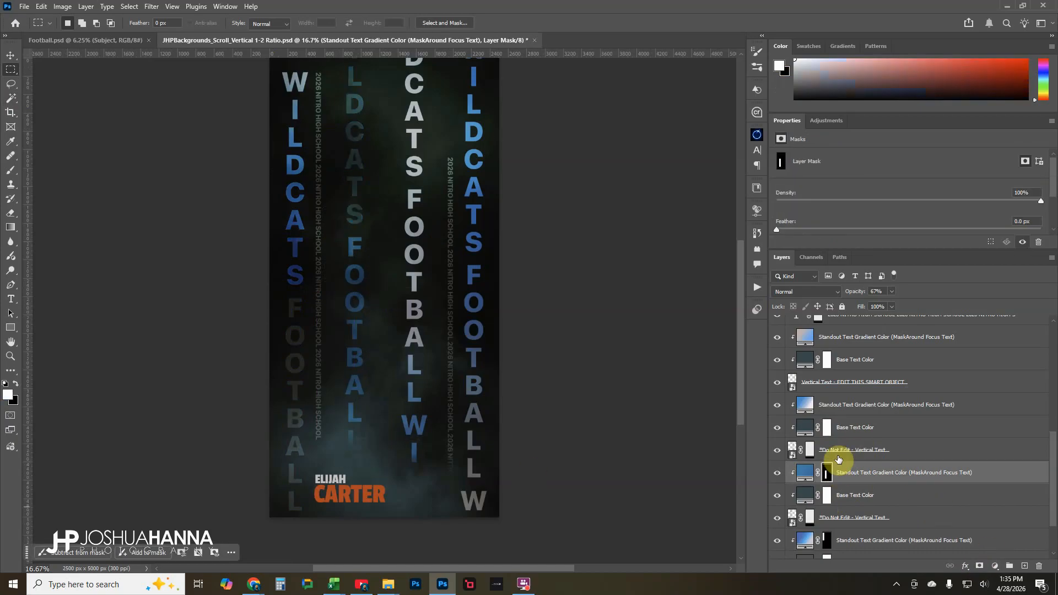
# Step: Mask the third column's Standout Text Gradient Color layer with two rectangular selections around the upper WILDCATS and the partial WI below FOOTBALL
pyautogui.click(841, 409)
pyautogui.scroll(1, 408, 171)
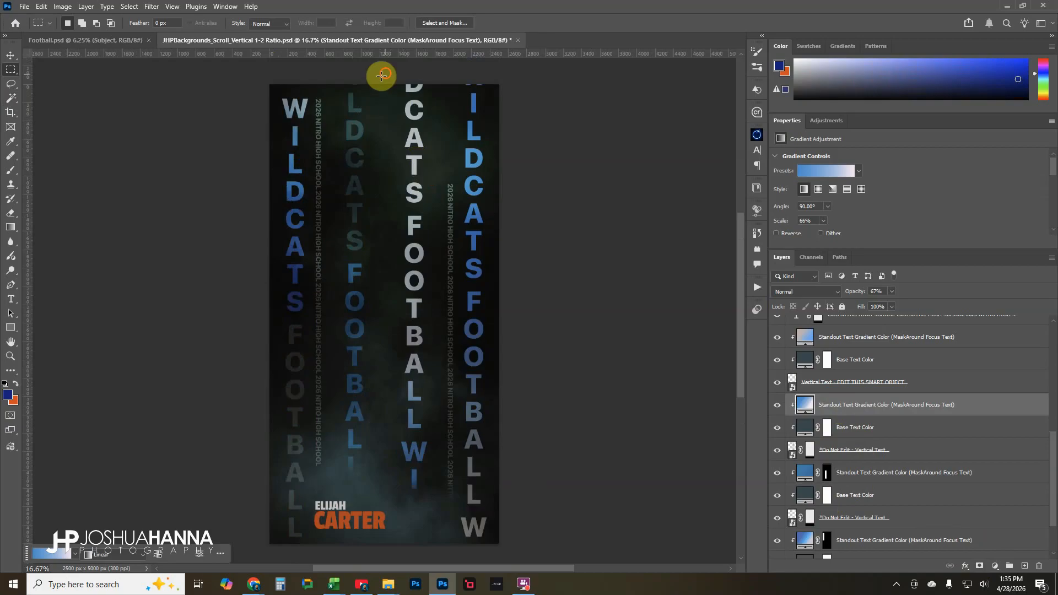
pyautogui.moveTo(381, 76); pyautogui.dragTo(433, 204)
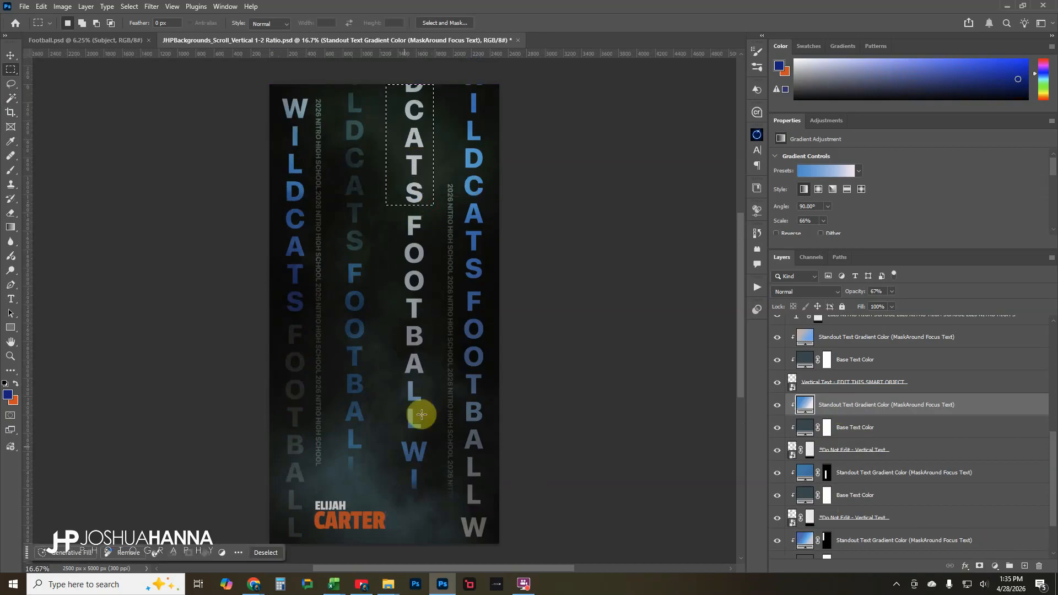
pyautogui.moveTo(395, 436); pyautogui.dragTo(440, 560)
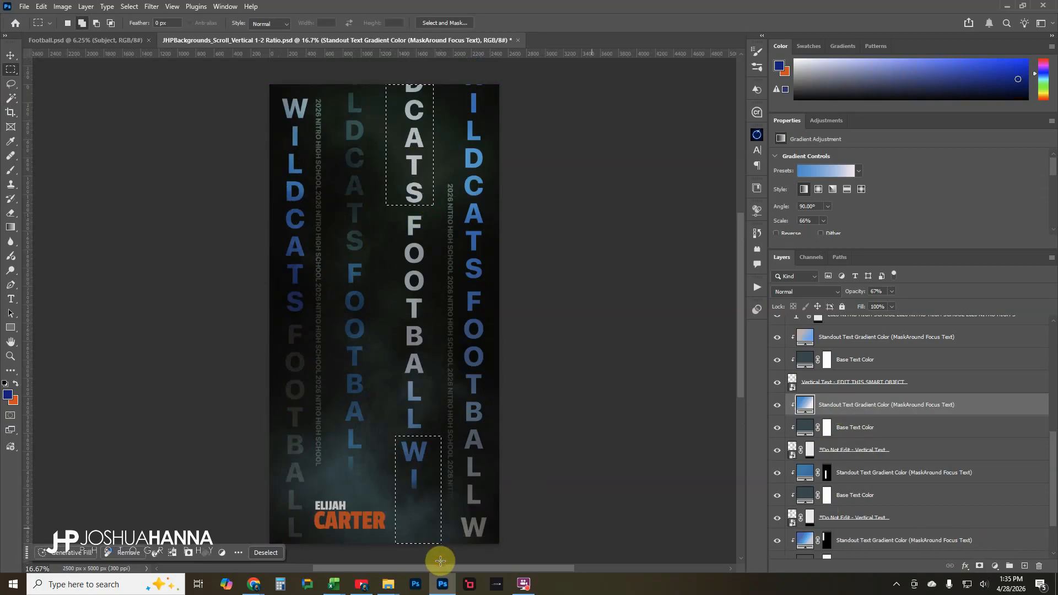
pyautogui.click(979, 566)
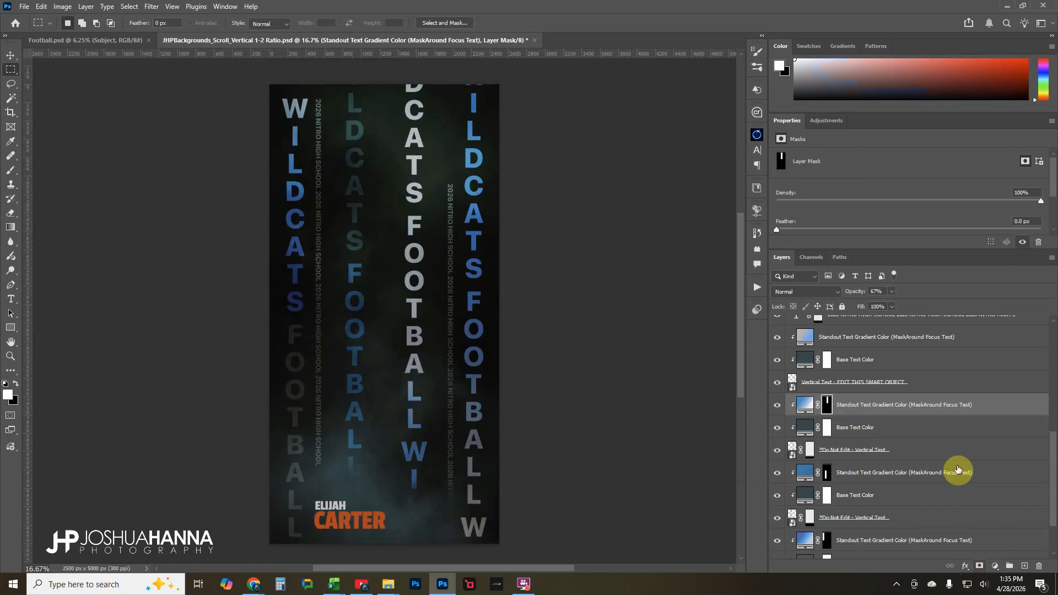
# Step: Mask the fourth column's Standout Text Gradient Color layer with a rectangular selection around its word FOOTBALL
pyautogui.click(830, 339)
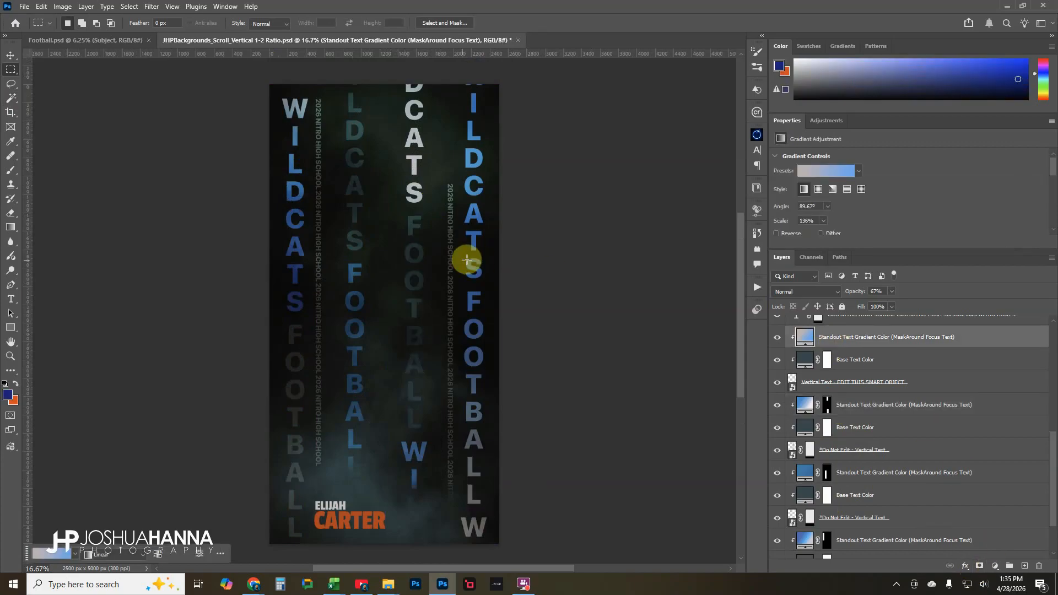
pyautogui.moveTo(461, 288); pyautogui.dragTo(492, 509)
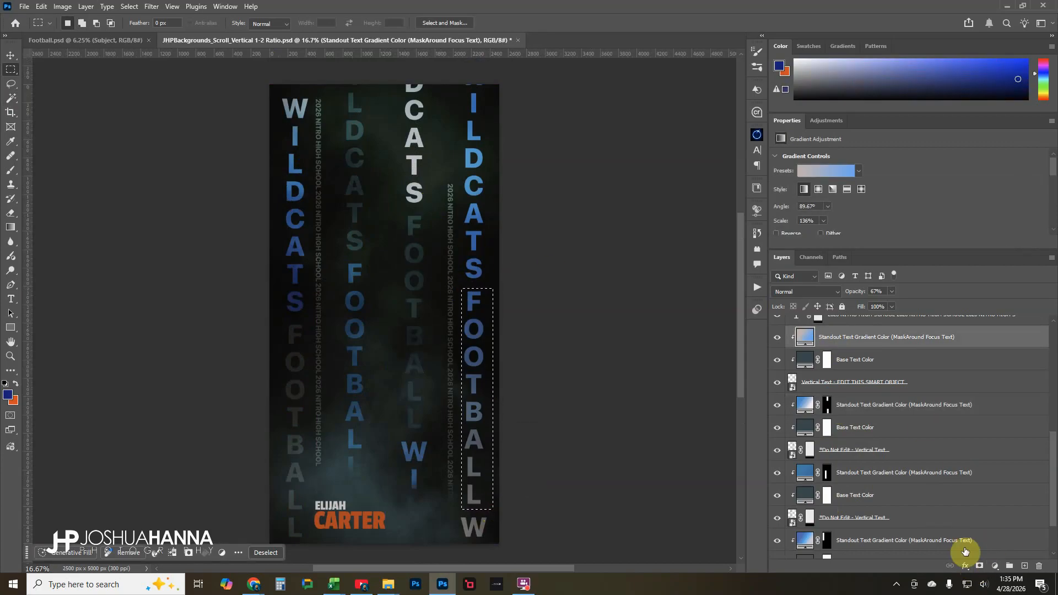
pyautogui.click(979, 567)
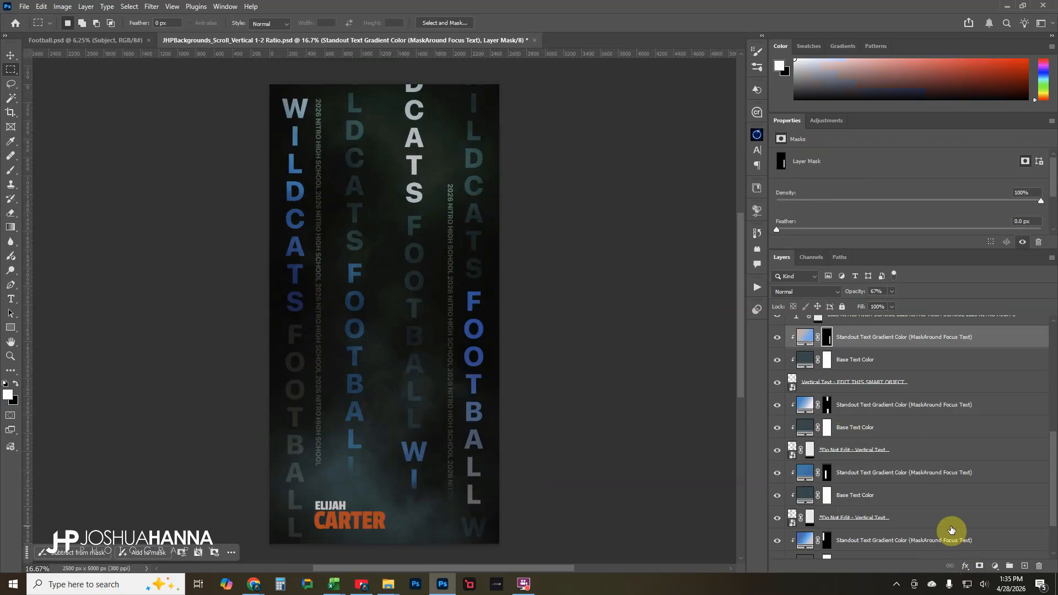
# Step: Show the Place Subject in This Group layer group again
pyautogui.scroll(2, 799, 380)
pyautogui.scroll(5, 810, 388)
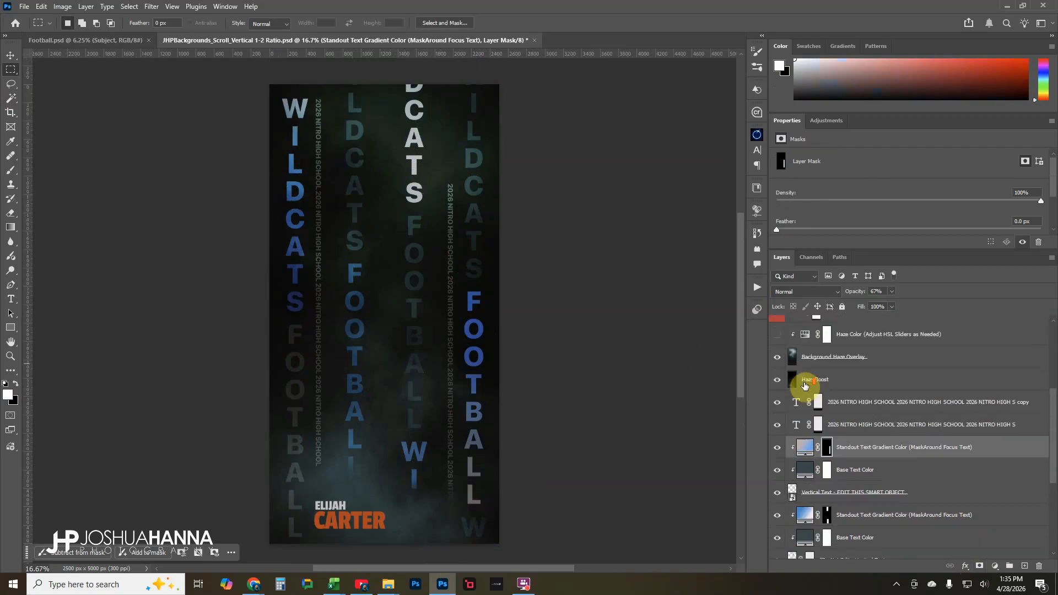
pyautogui.click(777, 370)
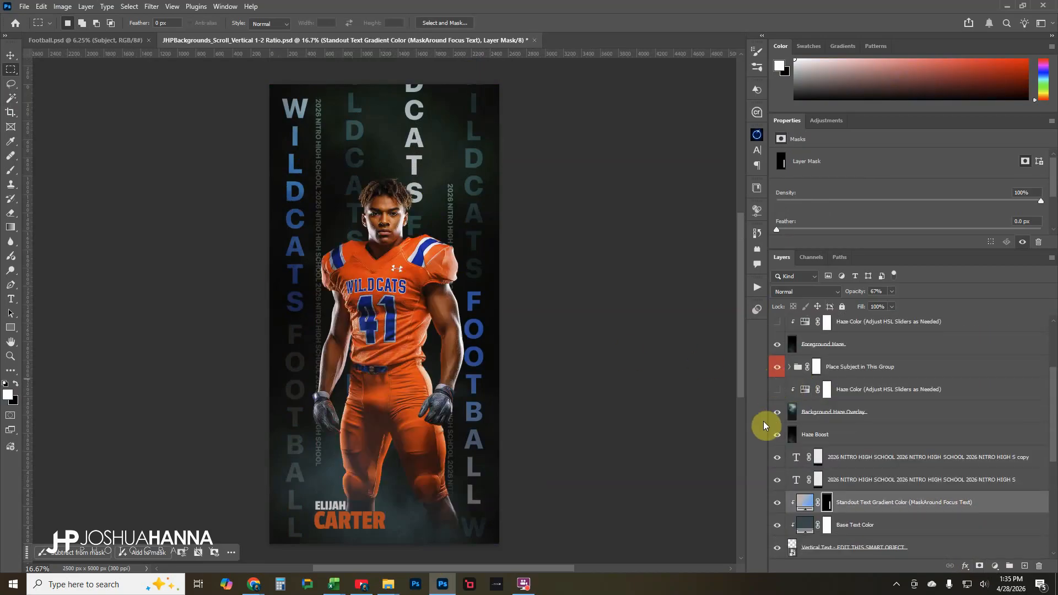
# Step: Recolor the fourth column's Base Text Color to muted dark red 56302b, starting from a shade sampled from the player's uniform, and copy the hex code
pyautogui.scroll(-3, 810, 390)
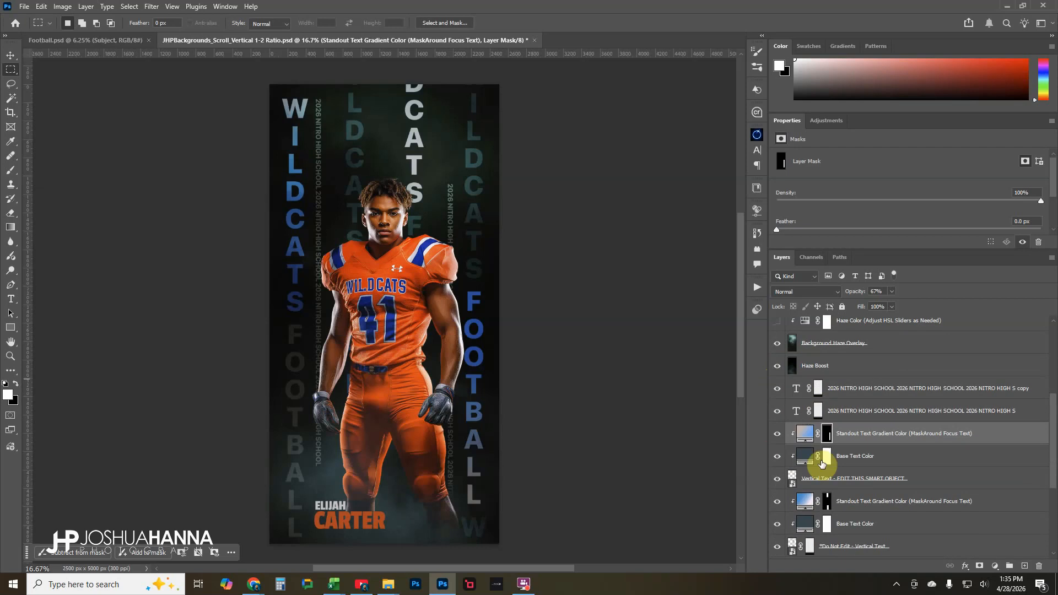
pyautogui.click(806, 457)
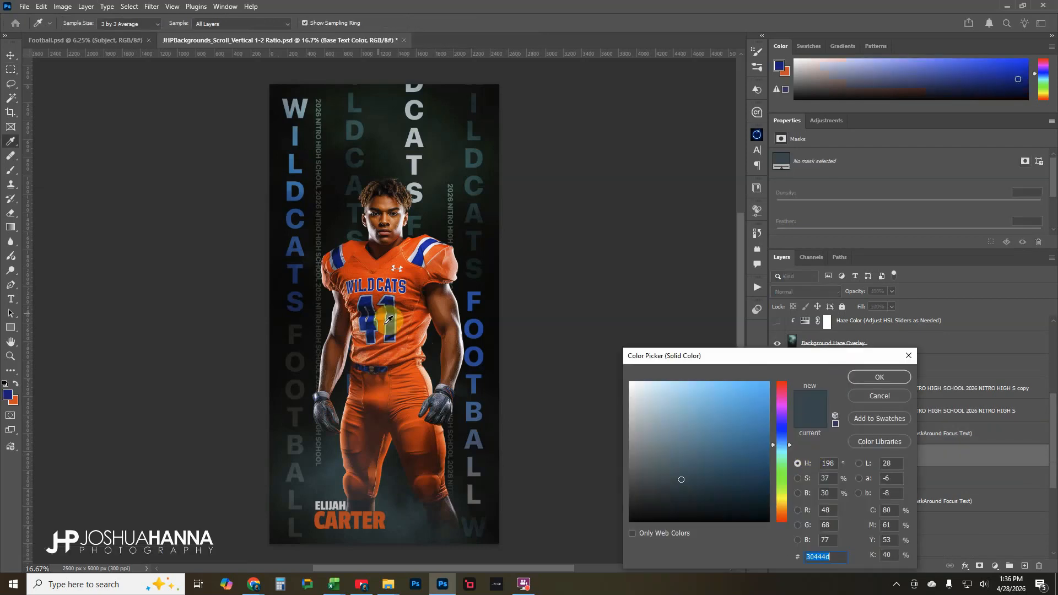
pyautogui.click(435, 451)
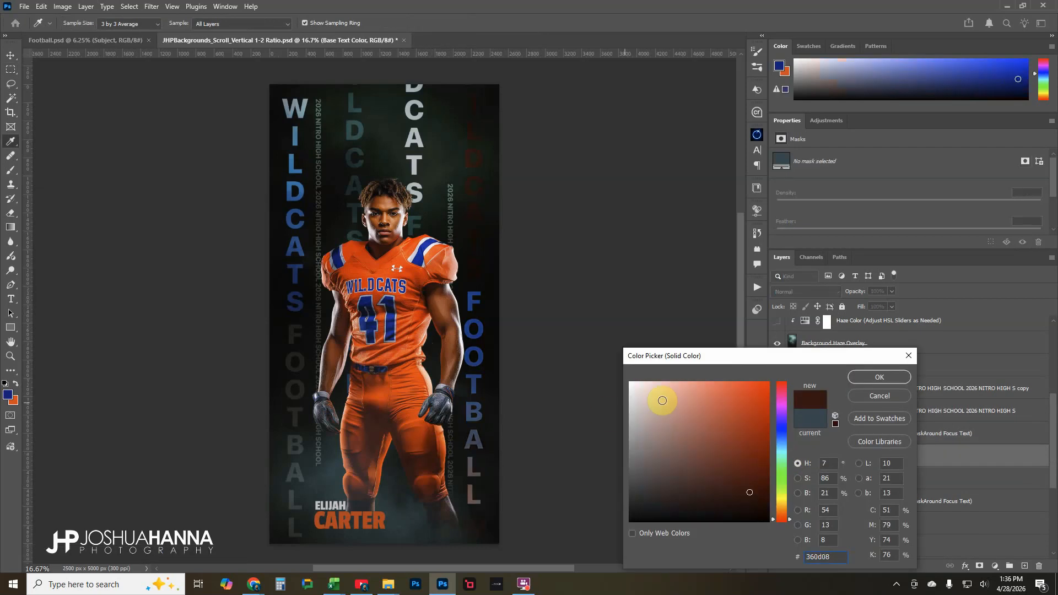
pyautogui.click(730, 452)
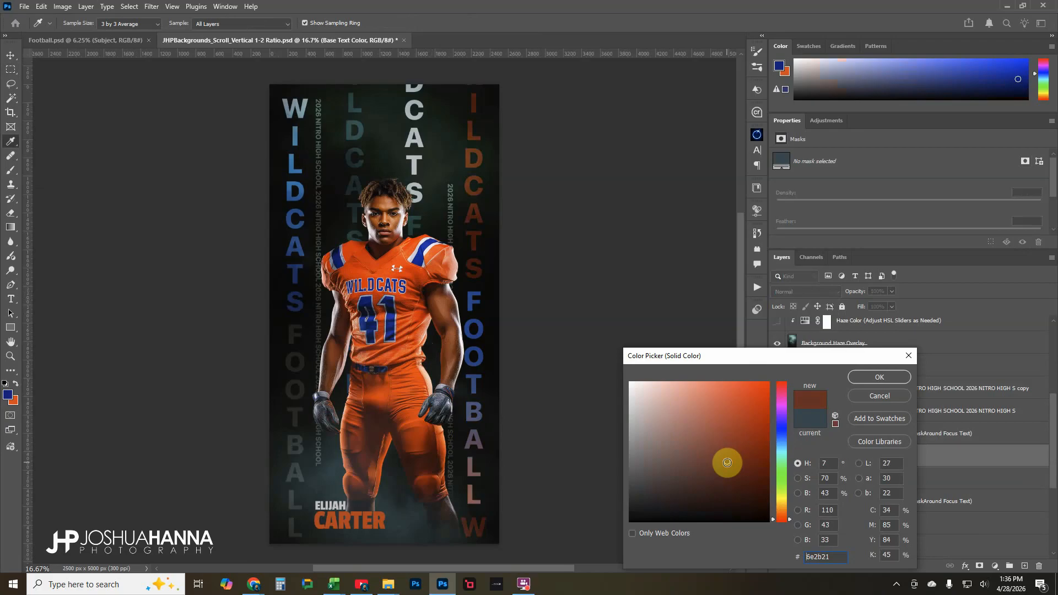
pyautogui.moveTo(725, 462)
pyautogui.mouseDown()
pyautogui.moveTo(698, 469)
pyautogui.moveTo(701, 479)
pyautogui.mouseUp()
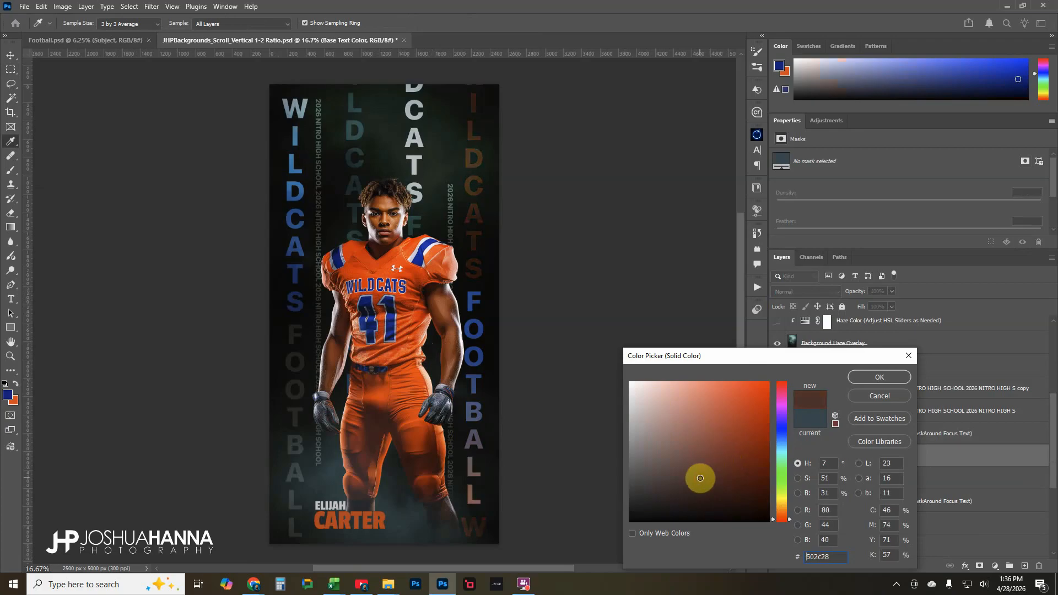
pyautogui.click(835, 558)
pyautogui.hotkey('ctrl', 'c')
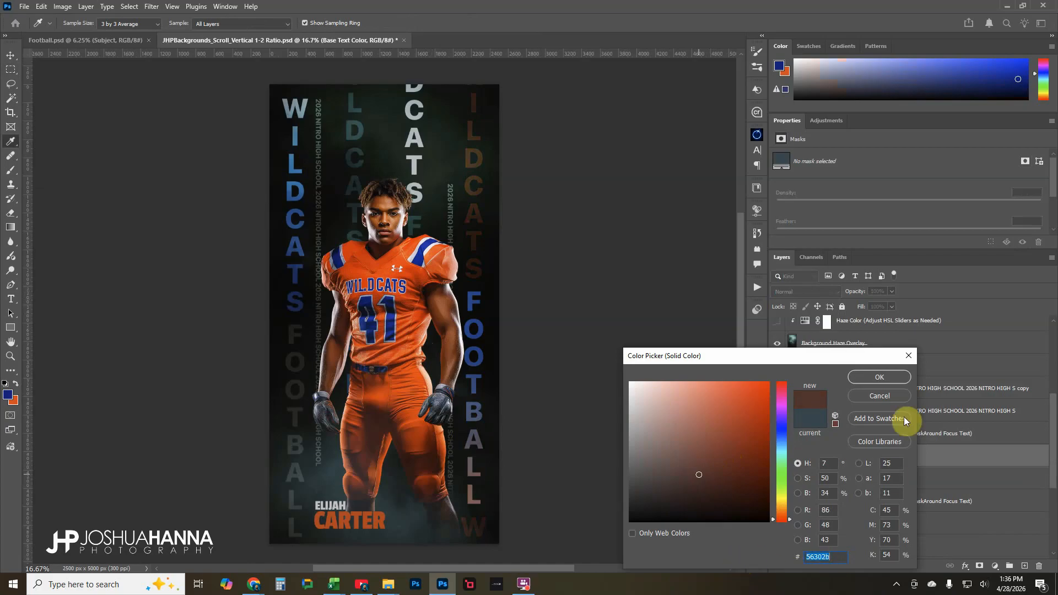
pyautogui.click(881, 378)
# Step: Apply the copied color 56302b to the Base Text Color layers of the third, second and first columns
pyautogui.scroll(-1, 860, 447)
pyautogui.doubleClick(805, 468)
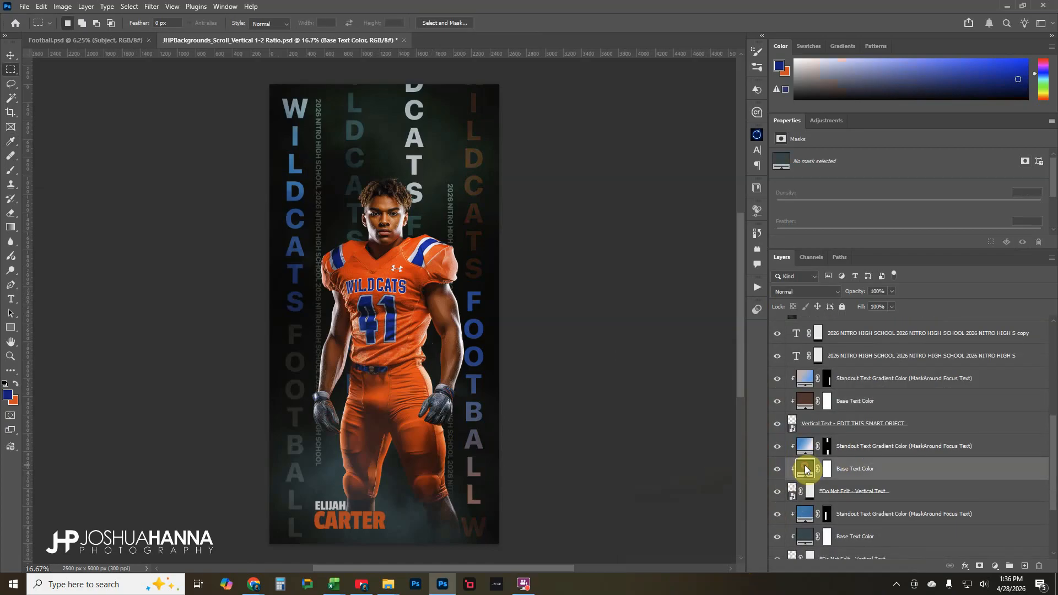
pyautogui.click(891, 395)
pyautogui.scroll(-1, 860, 441)
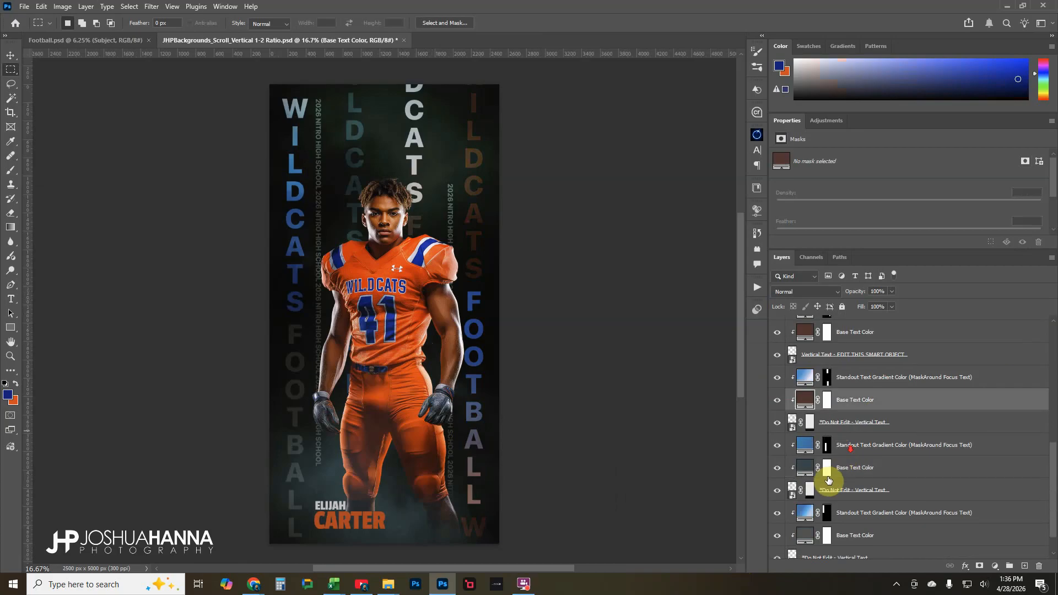
pyautogui.doubleClick(810, 469)
pyautogui.hotkey('ctrl', 'v')
pyautogui.click(880, 377)
pyautogui.scroll(-1, 874, 442)
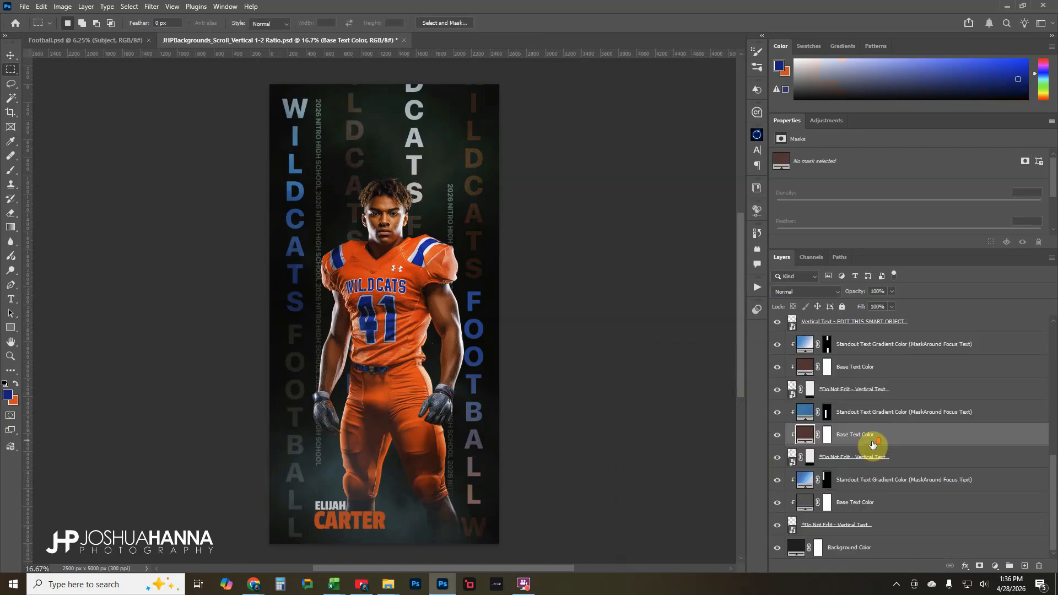
pyautogui.click(804, 501)
pyautogui.doubleClick(804, 501)
pyautogui.hotkey('ctrl', 'v')
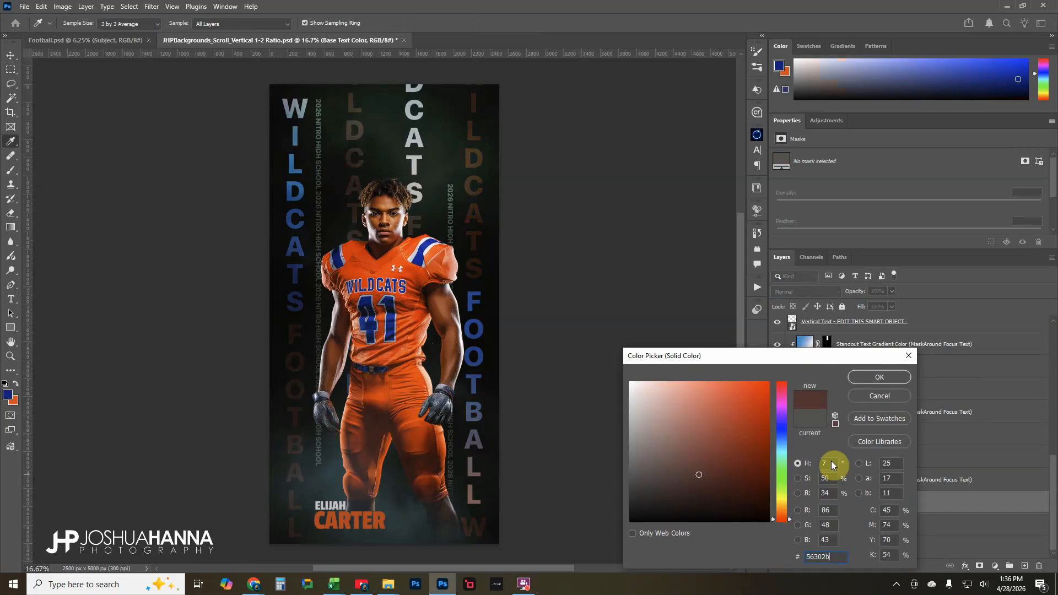
pyautogui.click(880, 377)
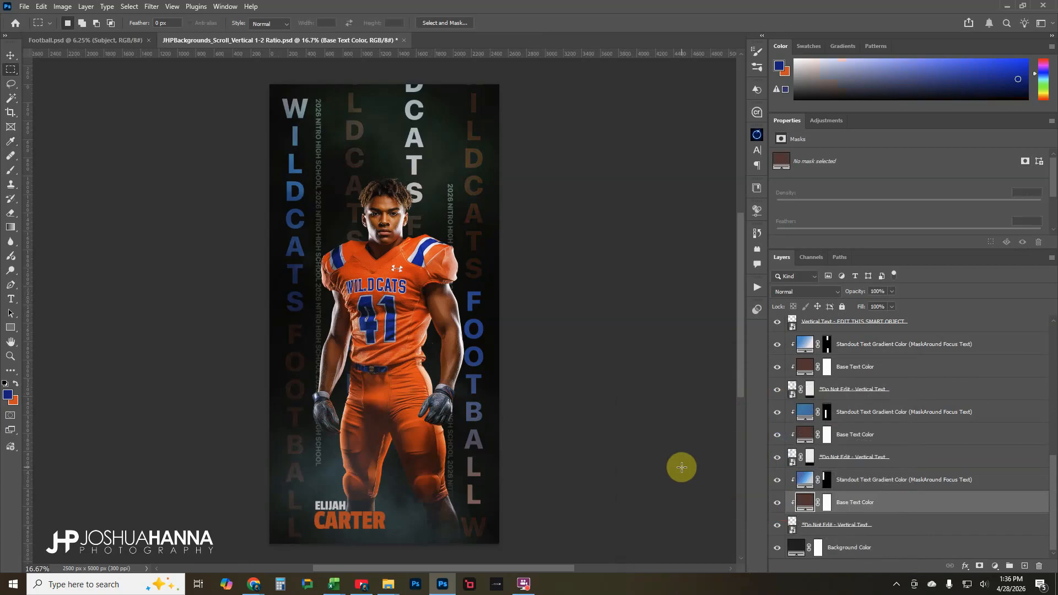
# Step: Replace the small vertical NITRO HIGH SCHOOL text beside the first column with 2026 CENTRAL HIGH FOOTBALL
pyautogui.press('m')
pyautogui.scroll(5, 824, 487)
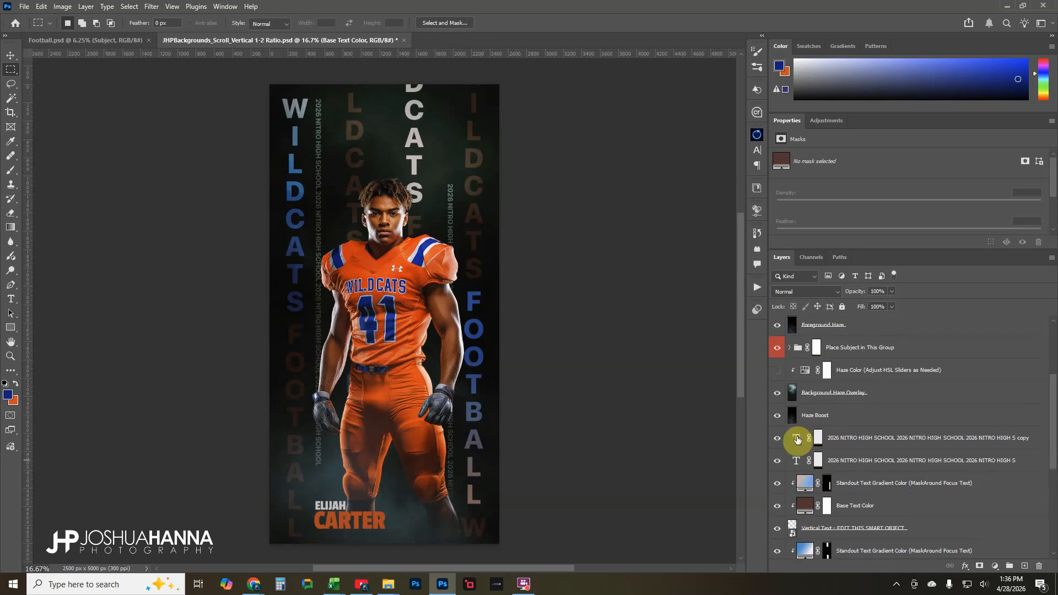
pyautogui.doubleClick(797, 438)
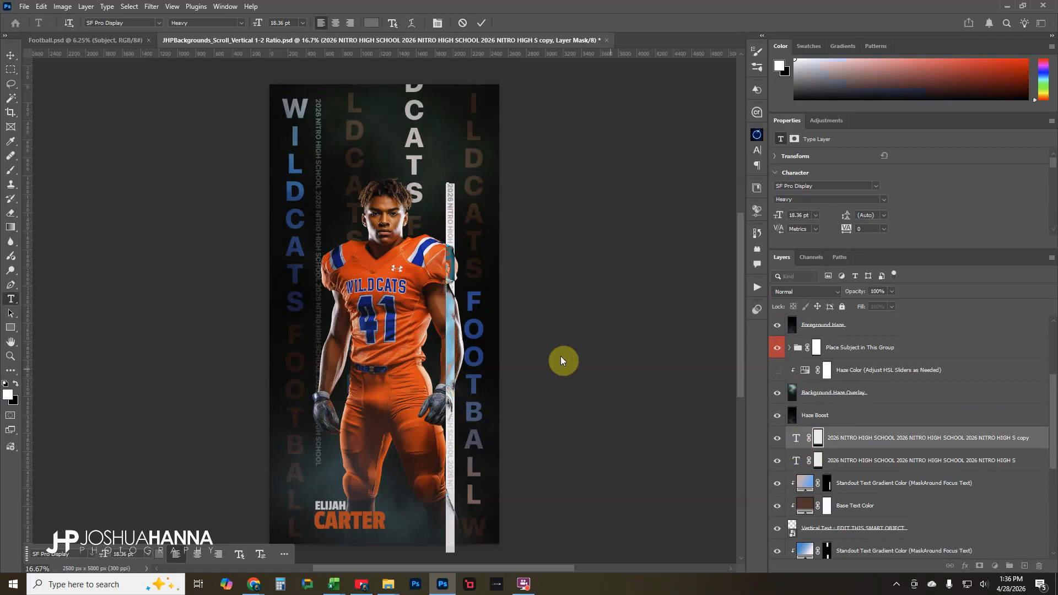
pyautogui.click(796, 461)
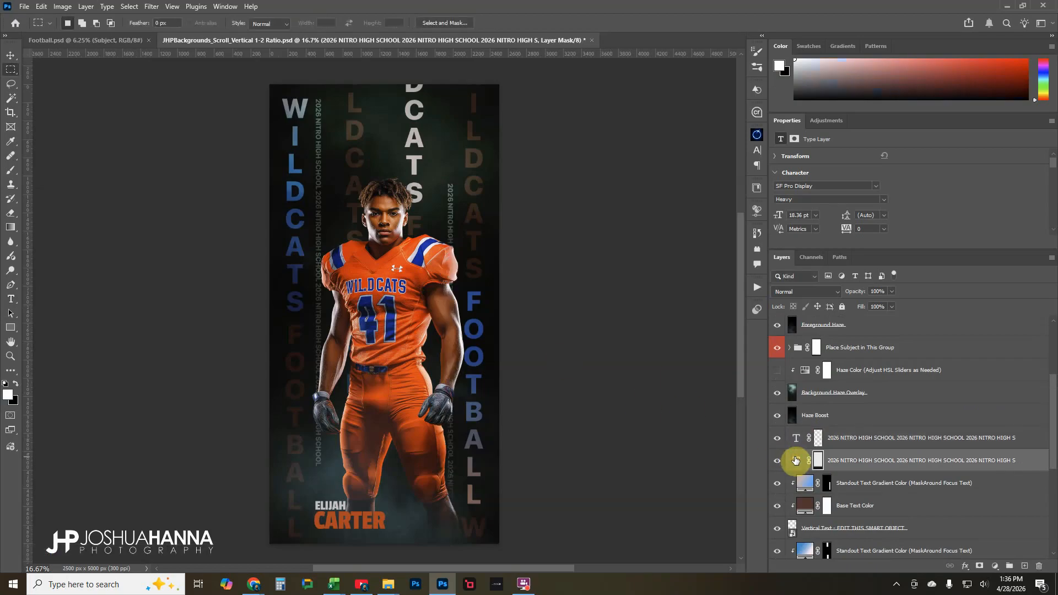
pyautogui.doubleClick(796, 461)
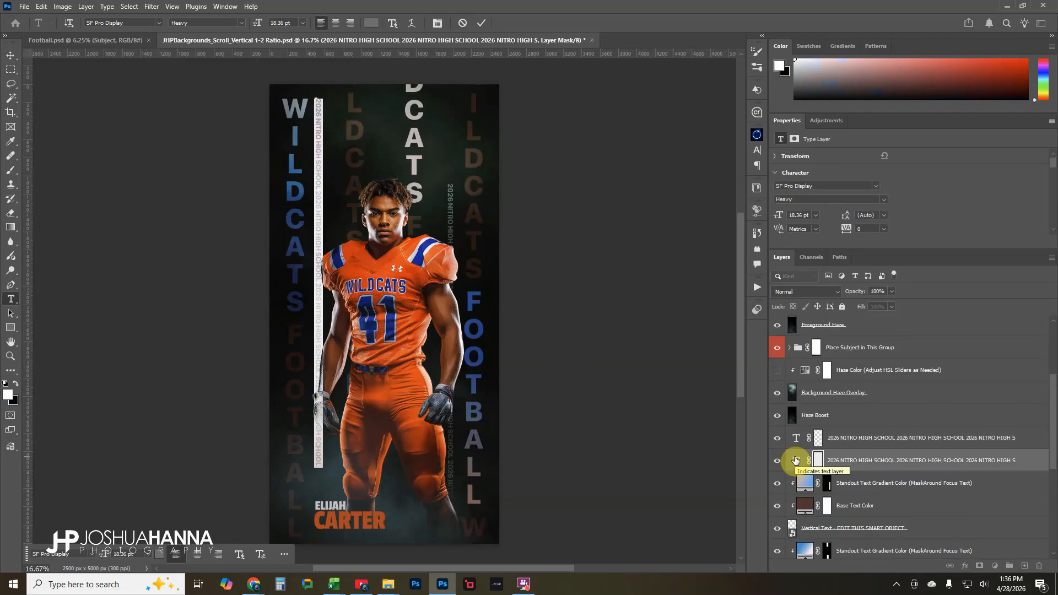
pyautogui.press('BackSpace')
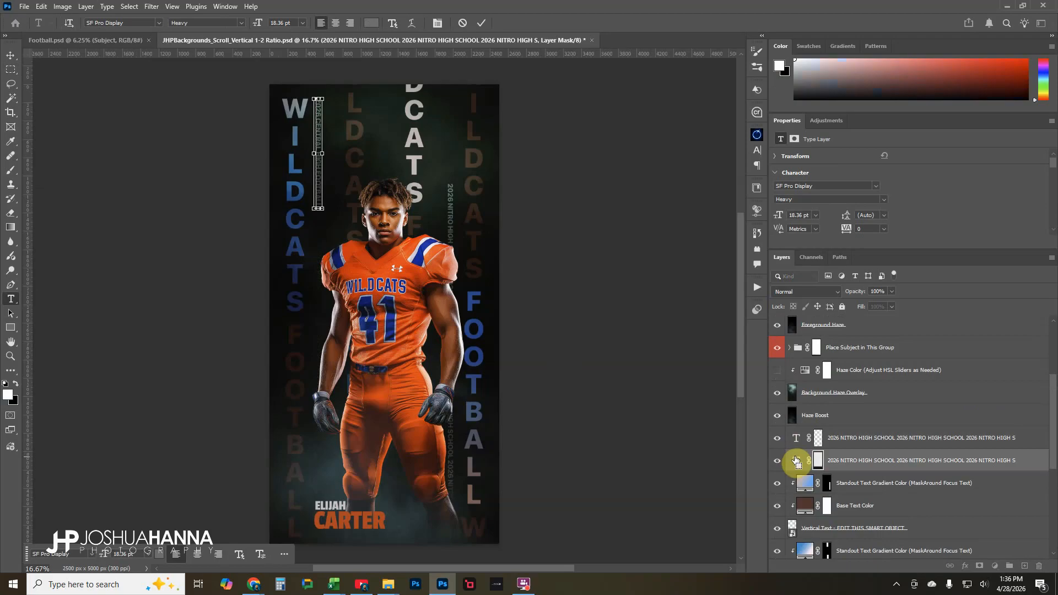
# Step: Repeat 2026 CENTRAL HIGH FOOTBALL along the small vertical line beside the first column by copying and pasting, and commit the text
pyautogui.doubleClick(796, 460)
pyautogui.hotkey('ctrl', 'c')
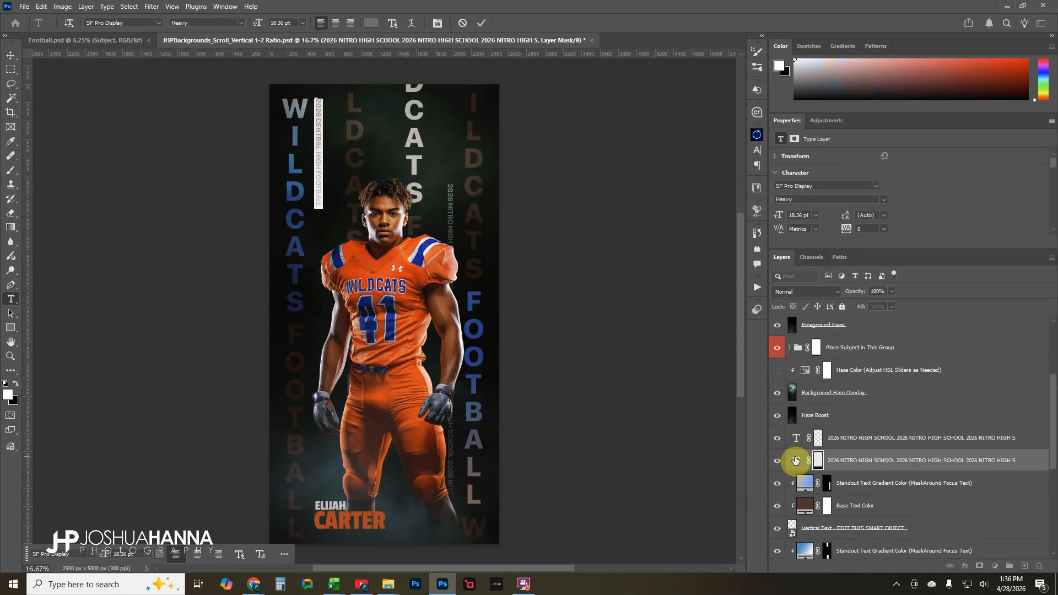
pyautogui.press('Right')
pyautogui.hotkey('ctrl', 'v')
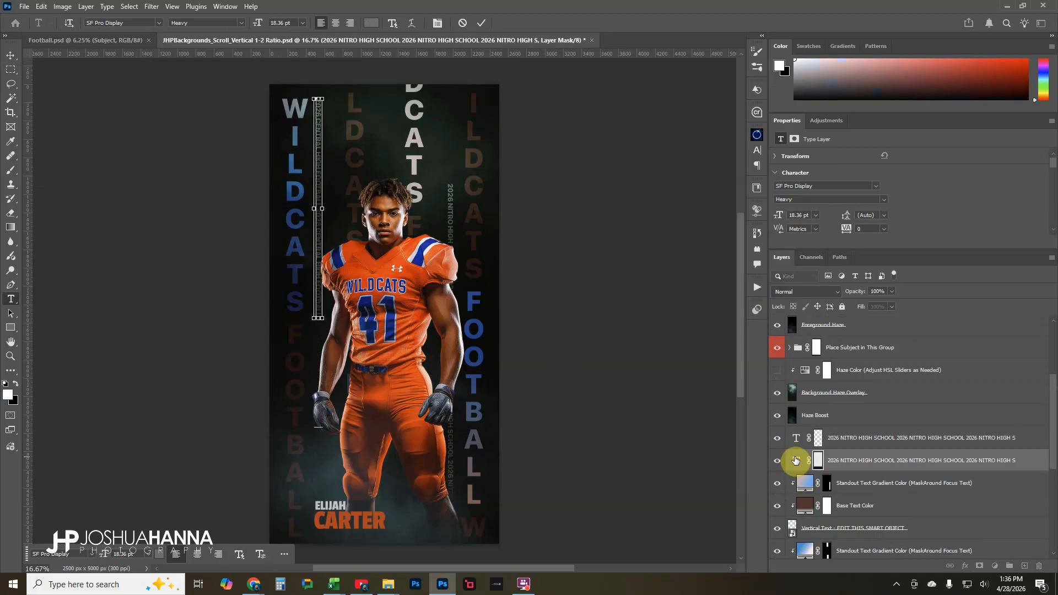
pyautogui.click(481, 22)
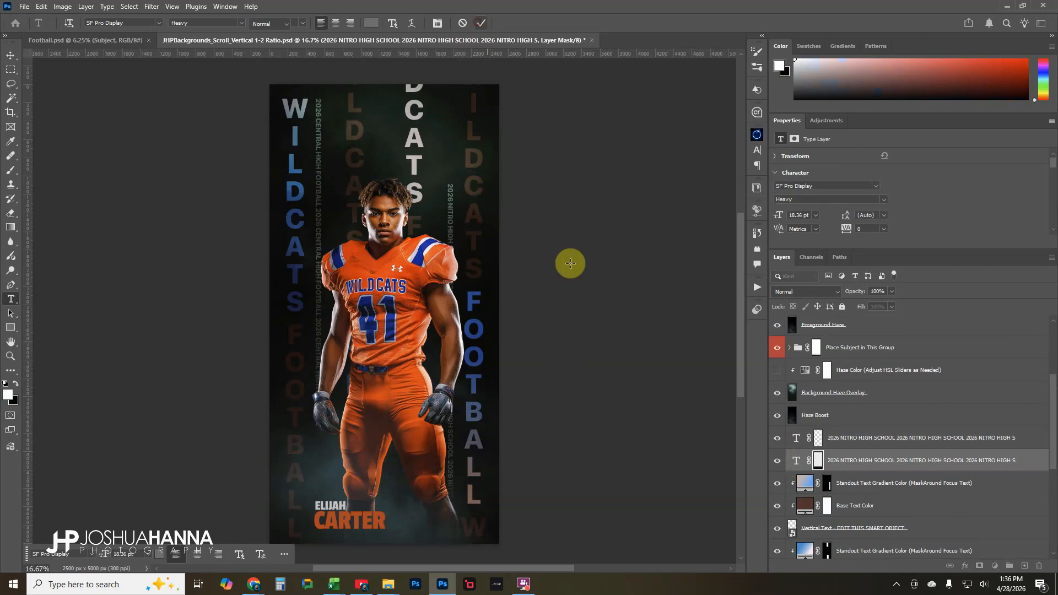
pyautogui.press('m')
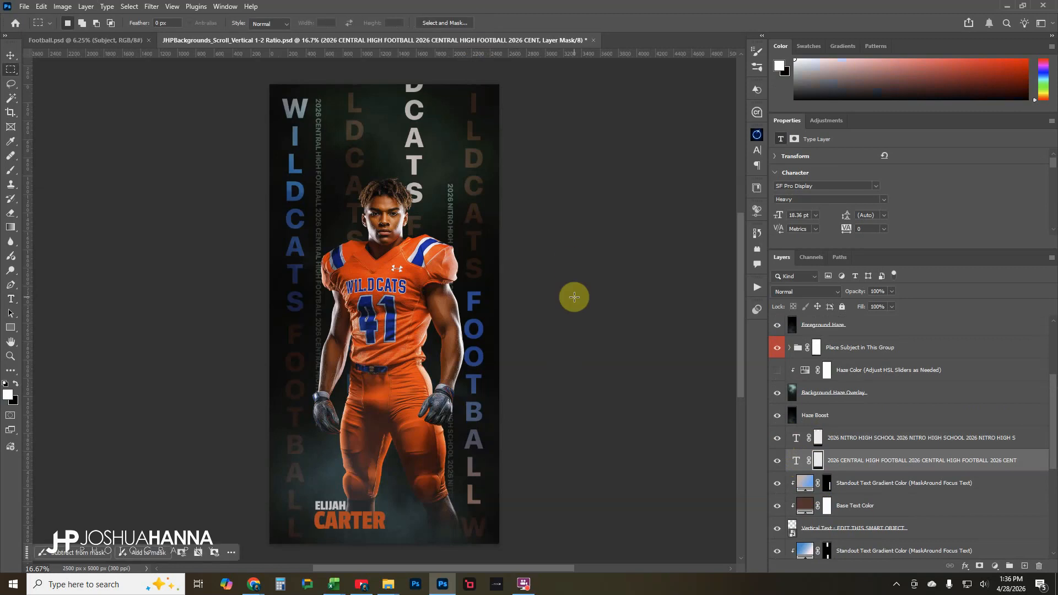
# Step: Copy the repeated 2026 CENTRAL HIGH FOOTBALL text over the other small vertical NITRO HIGH SCHOOL line, beside the fourth column
pyautogui.doubleClick(793, 463)
pyautogui.hotkey('ctrl', 'c')
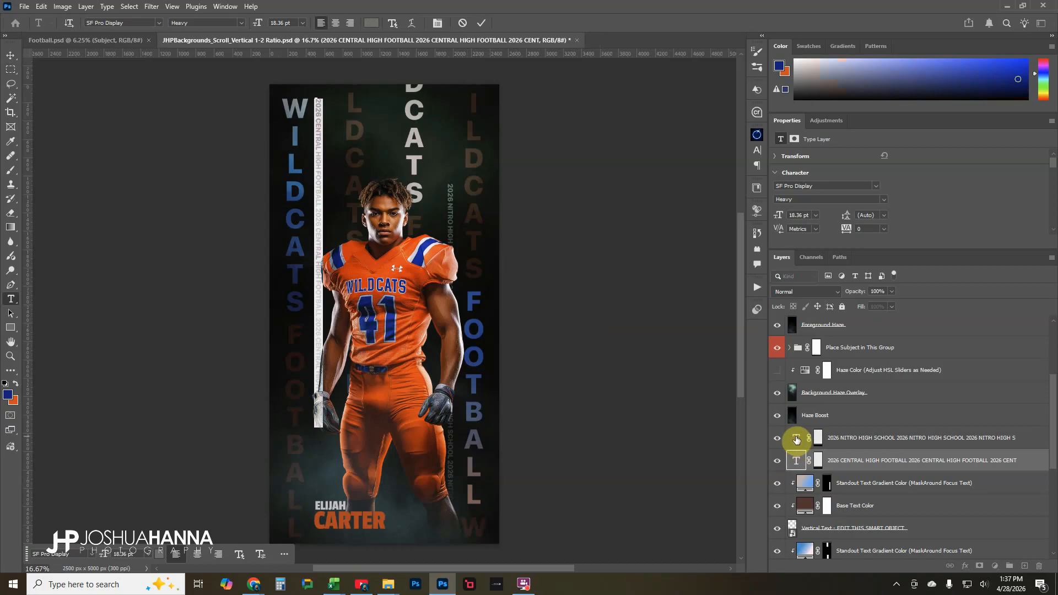
pyautogui.click(796, 440)
pyautogui.doubleClick(795, 439)
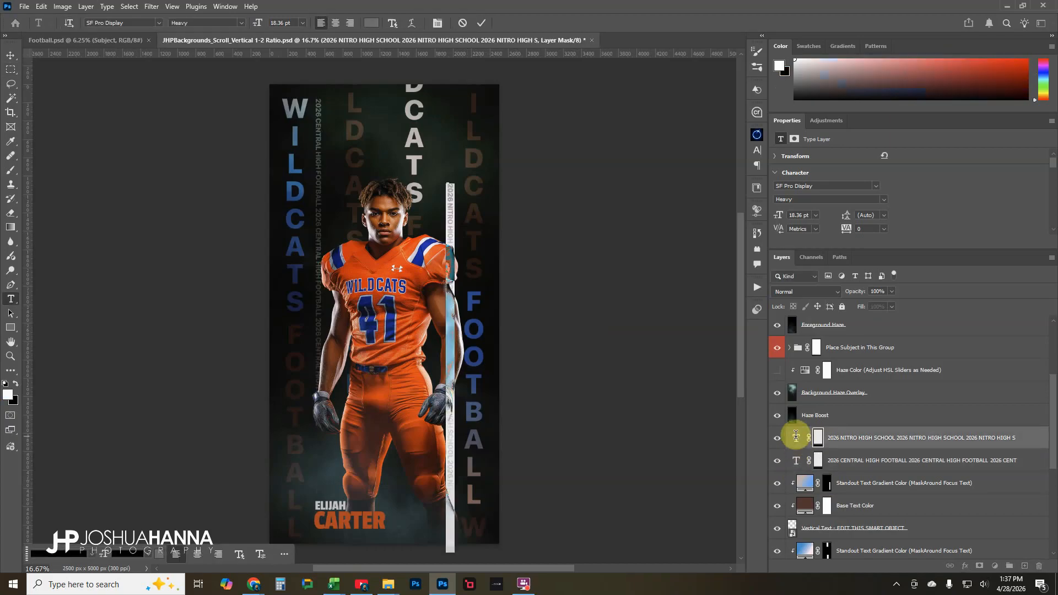
pyautogui.hotkey('ctrl', 'v')
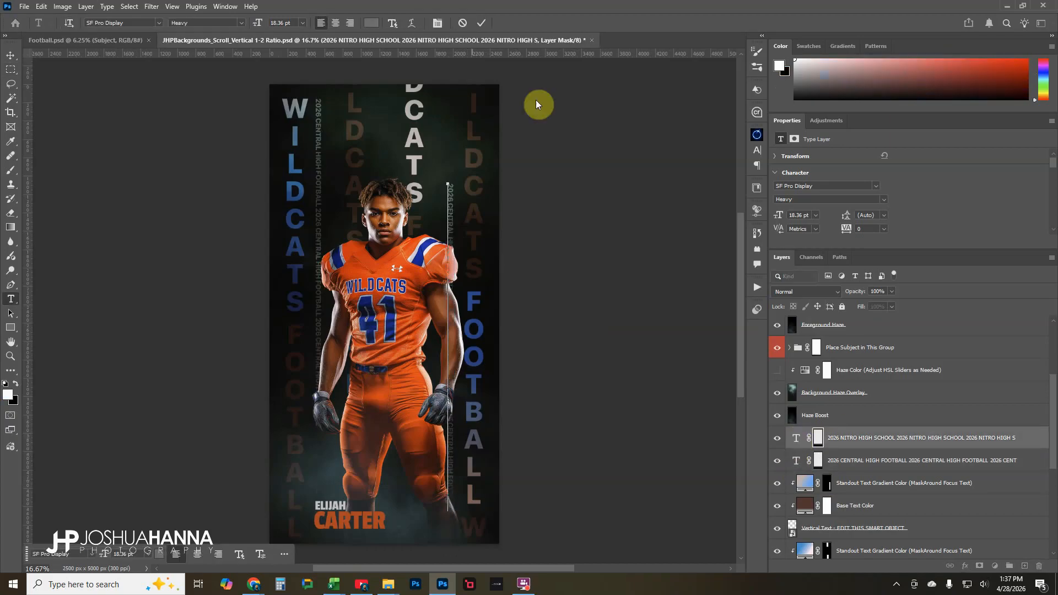
pyautogui.click(481, 23)
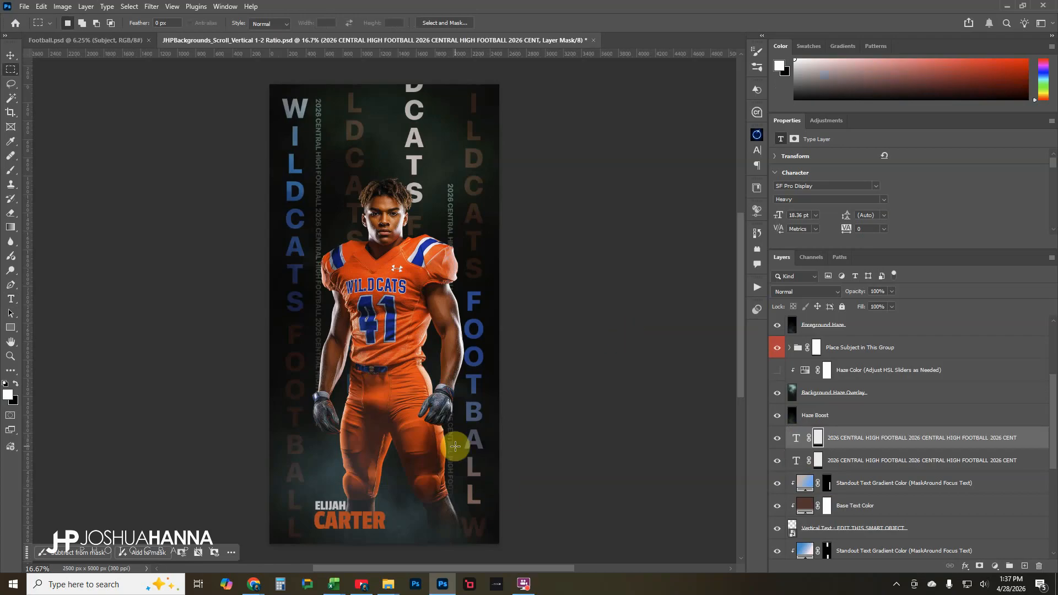
pyautogui.scroll(-2, 878, 221)
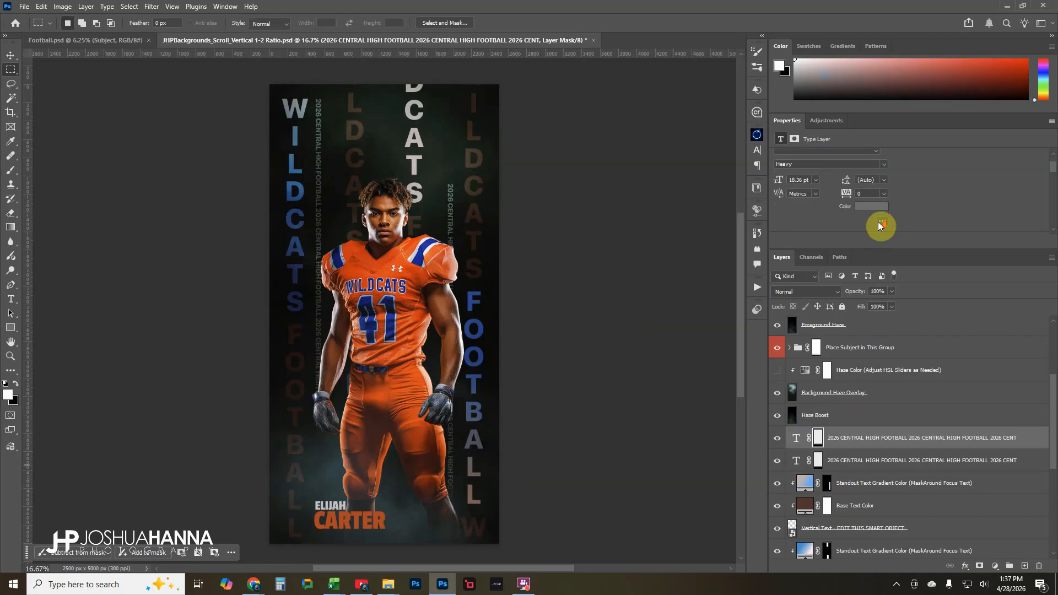
pyautogui.click(870, 209)
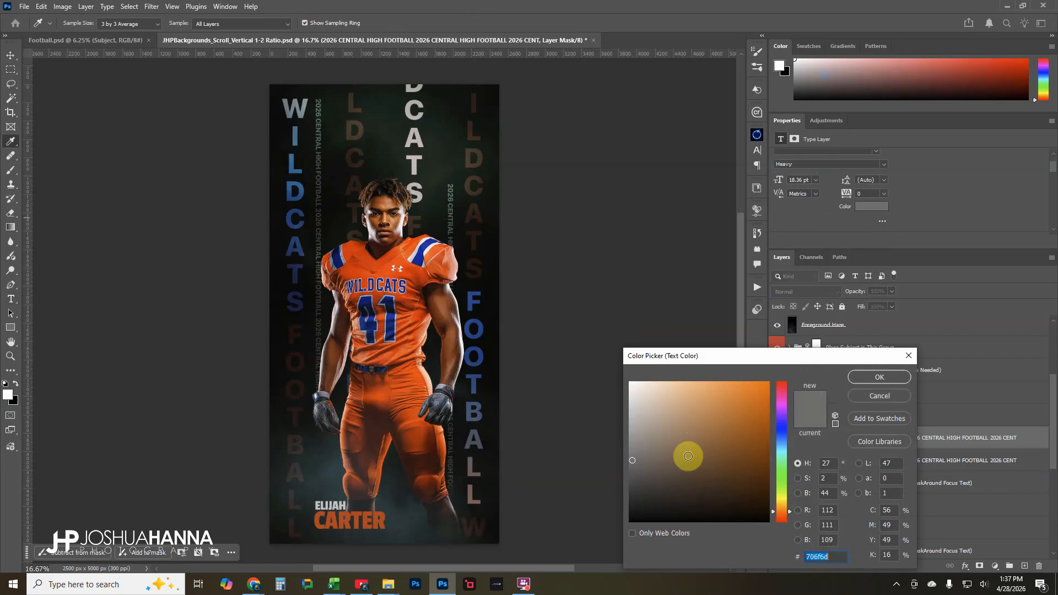
pyautogui.moveTo(750, 442); pyautogui.dragTo(728, 437)
pyautogui.click(433, 263)
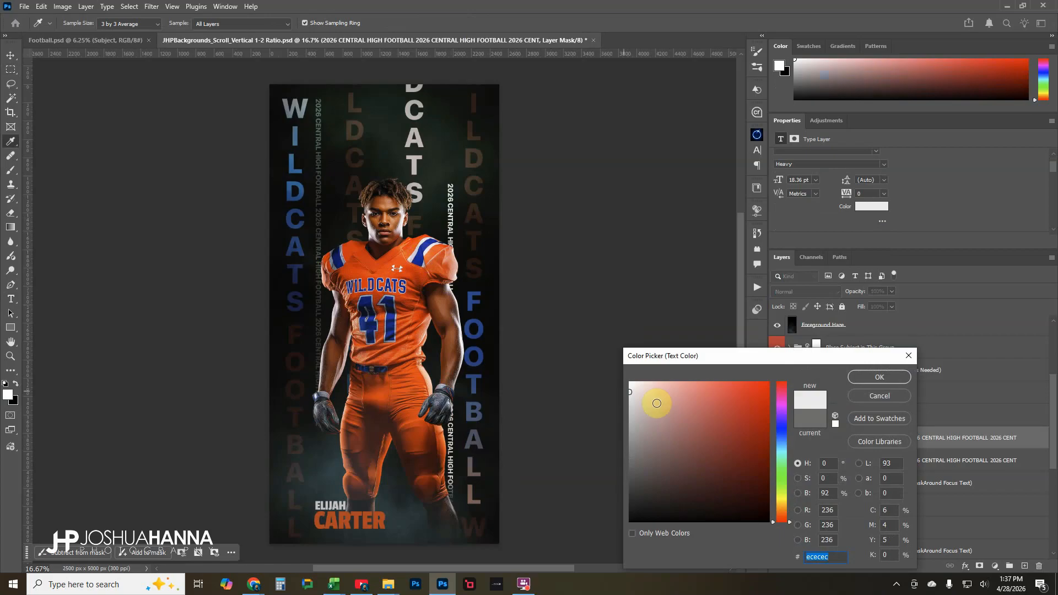
pyautogui.click(880, 396)
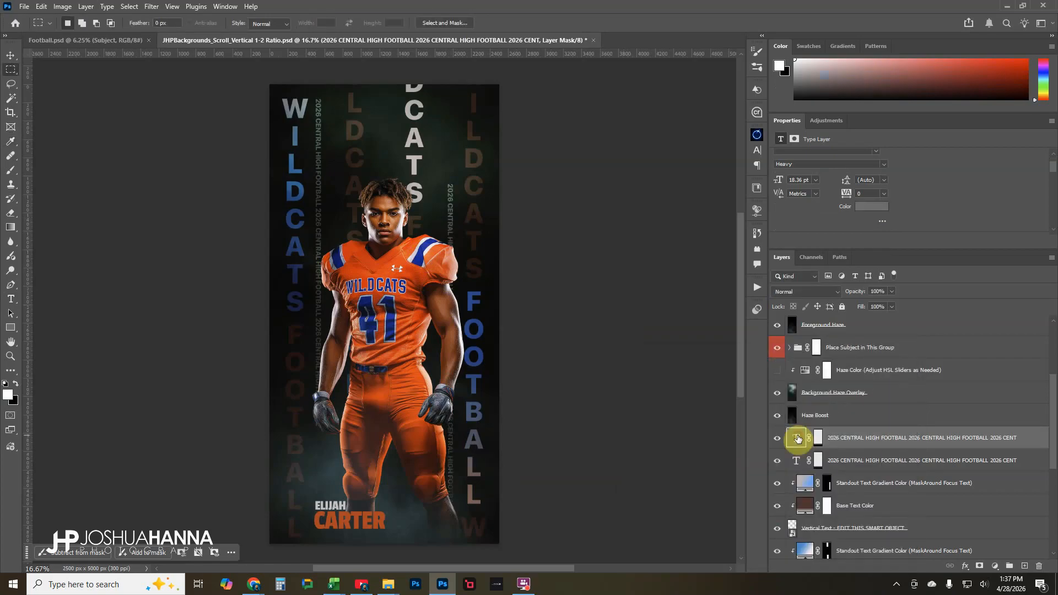
# Step: Recolor the small vertical 2026 CENTRAL HIGH FOOTBALL line beside the fourth column to a darkened jersey orange, 8d2915
pyautogui.scroll(-2, 796, 453)
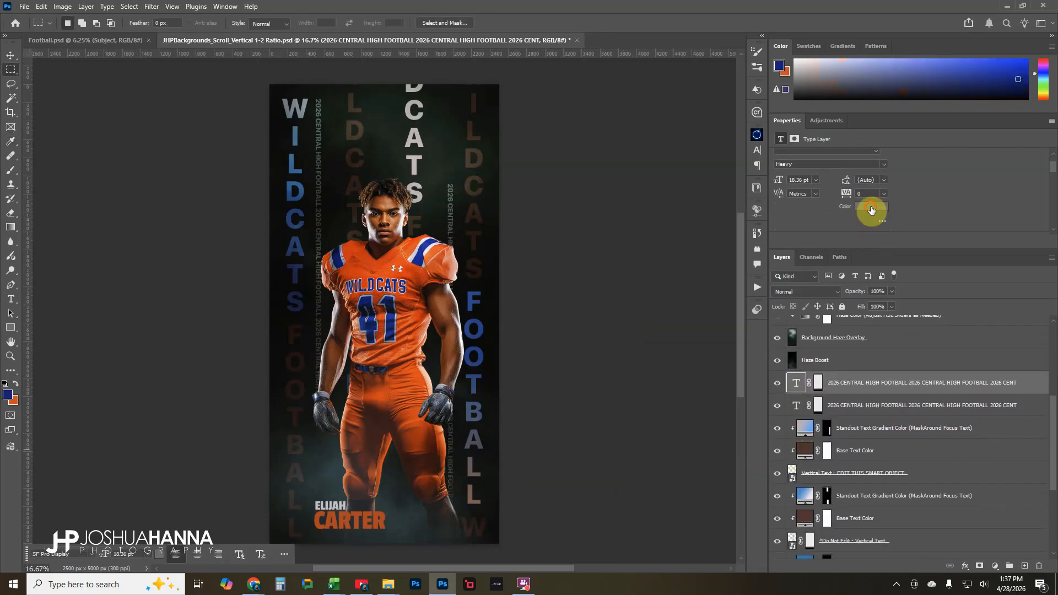
pyautogui.click(871, 207)
pyautogui.click(426, 249)
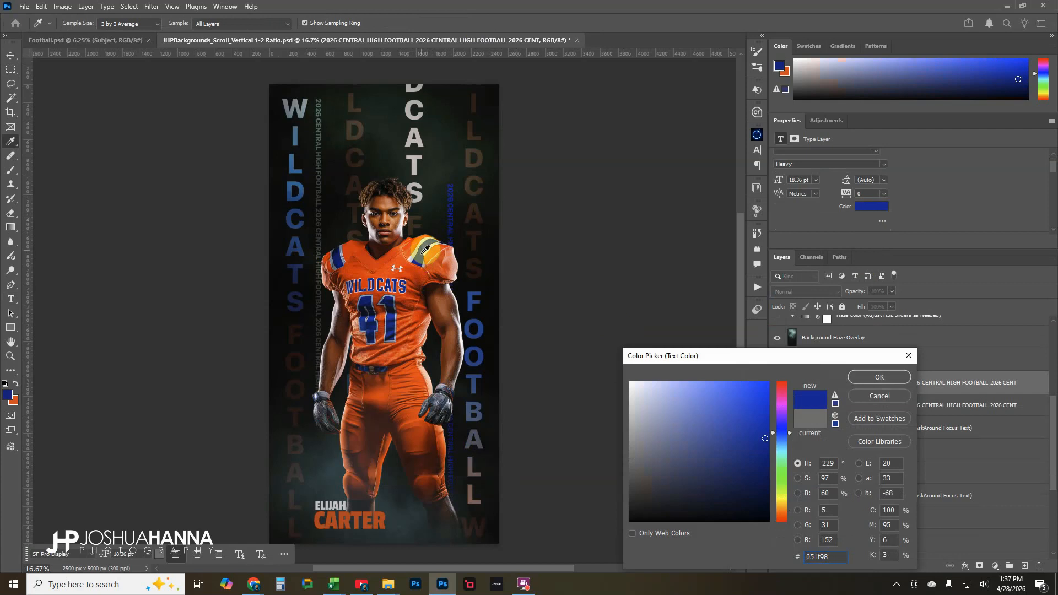
pyautogui.click(719, 406)
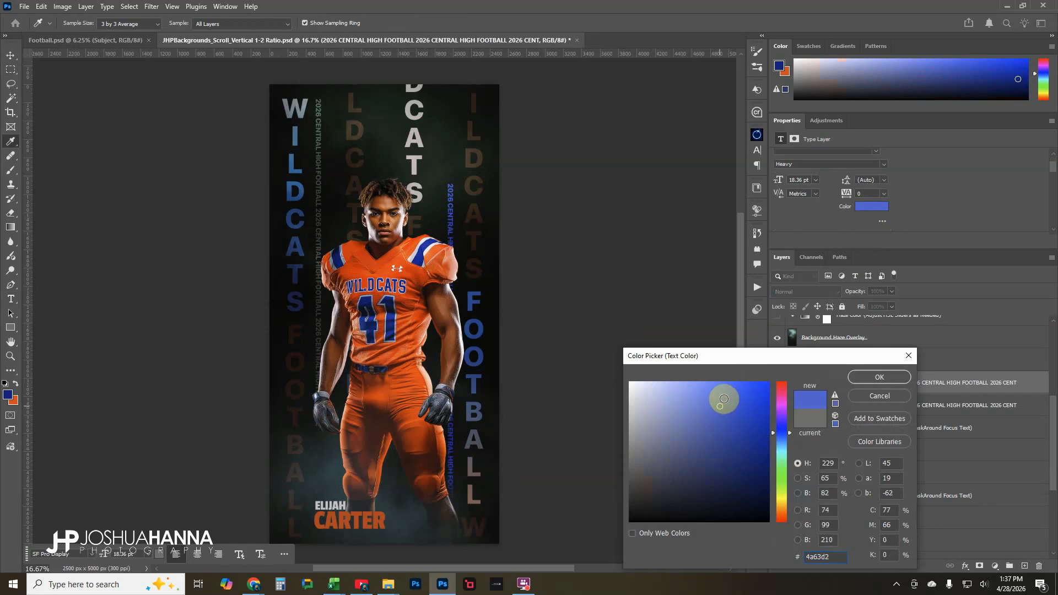
pyautogui.click(405, 391)
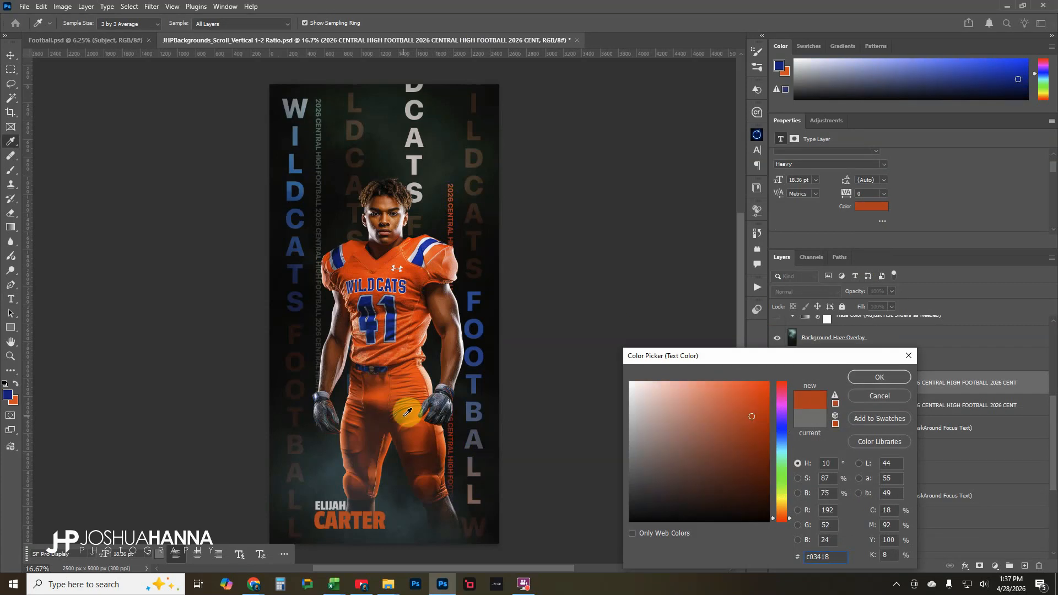
pyautogui.click(746, 446)
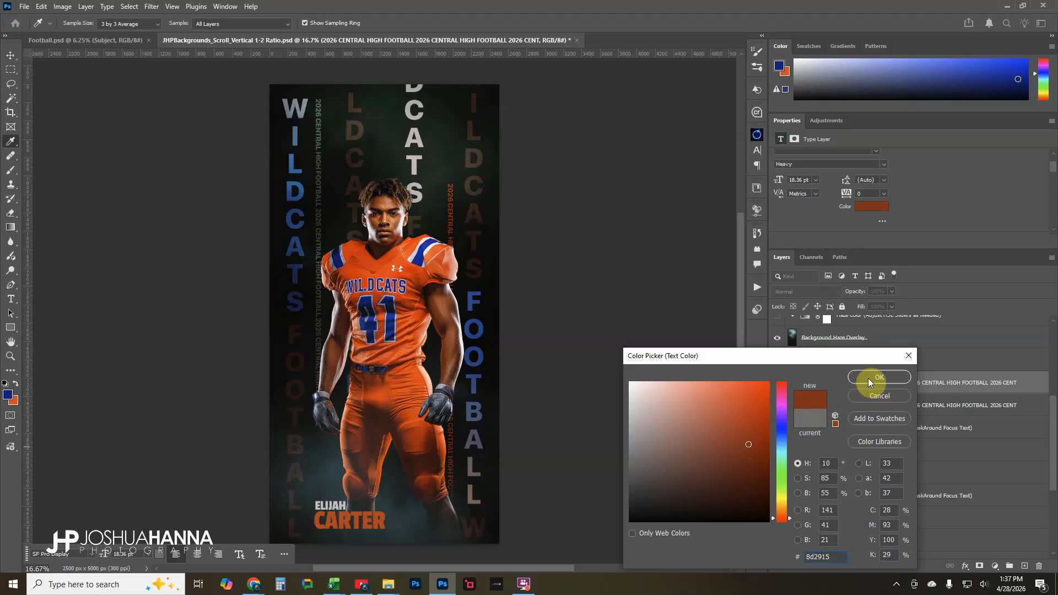
pyautogui.click(821, 558)
pyautogui.click(880, 378)
# Step: Apply the same color 8d2915 to the small vertical 2026 CENTRAL HIGH FOOTBALL line beside the first column
pyautogui.click(818, 406)
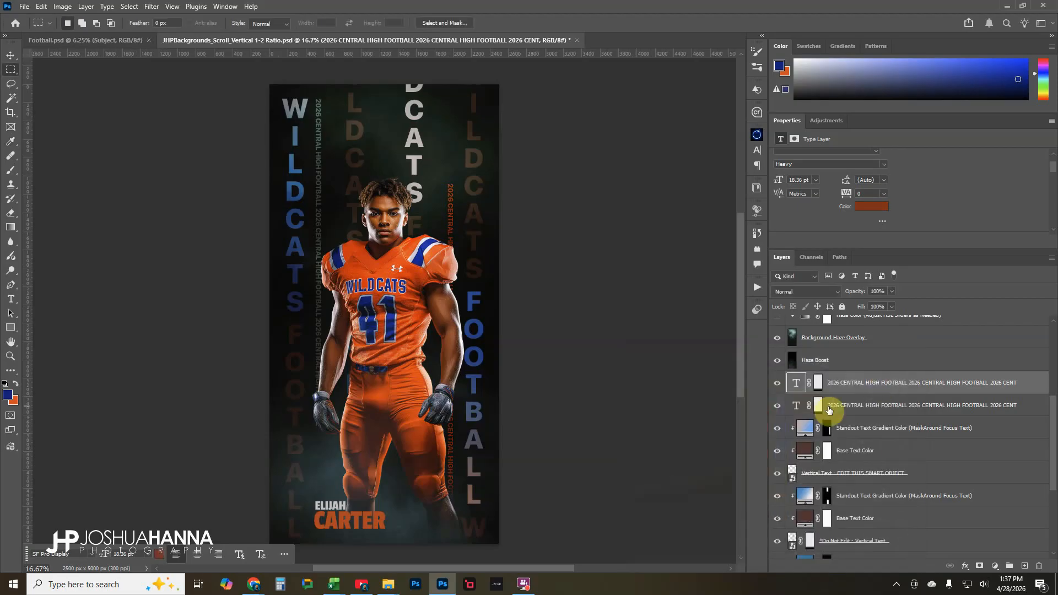
pyautogui.click(796, 405)
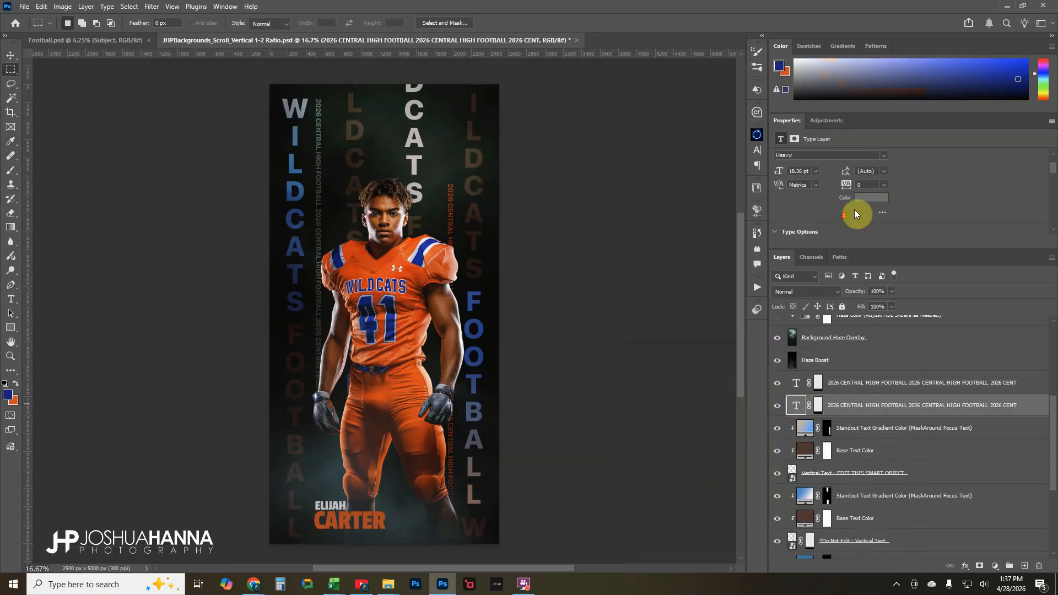
pyautogui.click(870, 179)
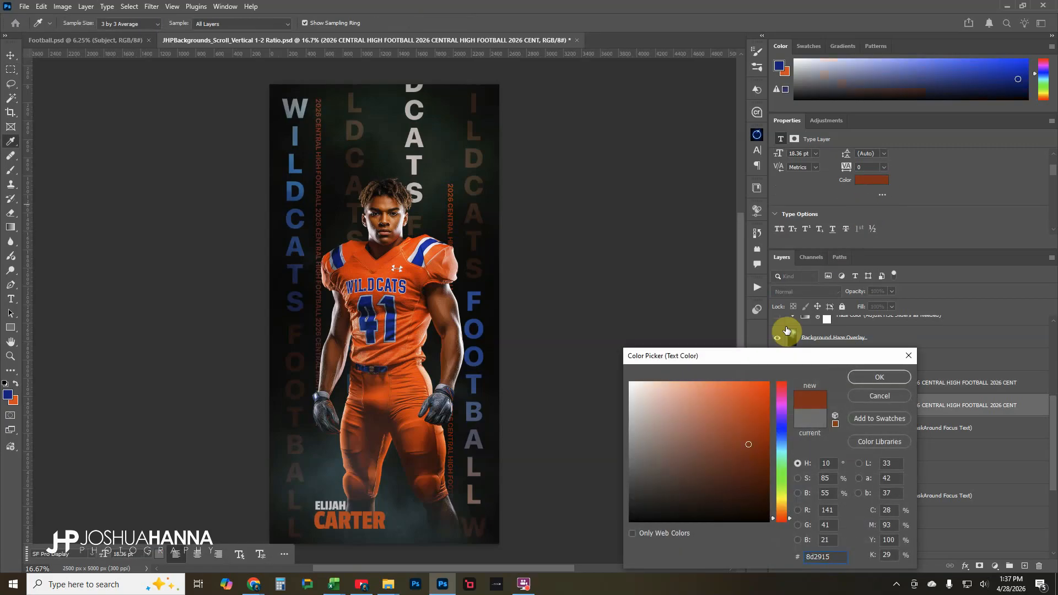
pyautogui.click(871, 379)
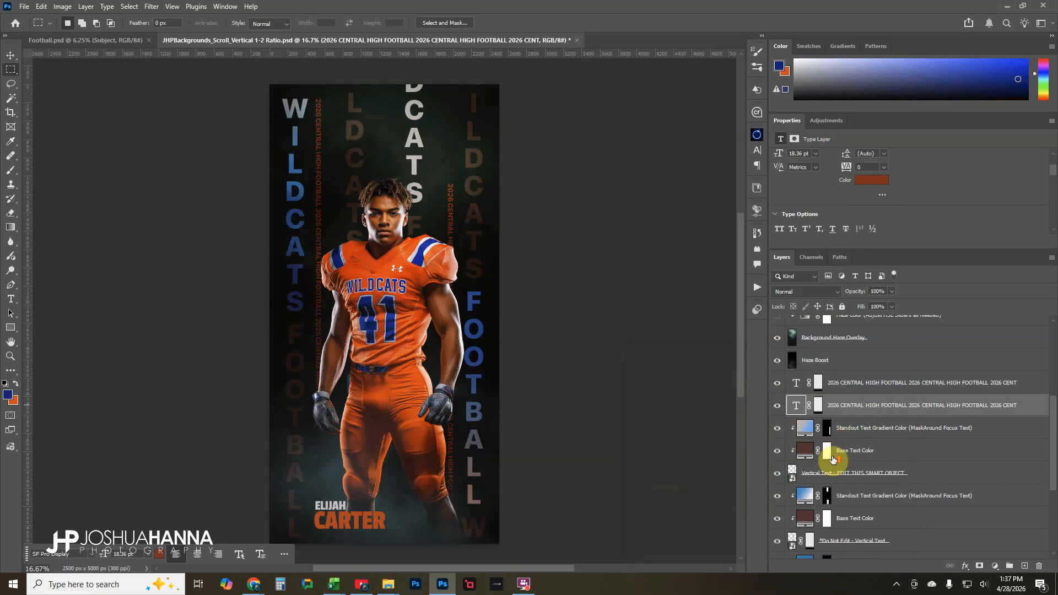
# Step: Replace the text above the surname with the player's new first name and commit it
pyautogui.scroll(5, 828, 452)
pyautogui.doubleClick(795, 381)
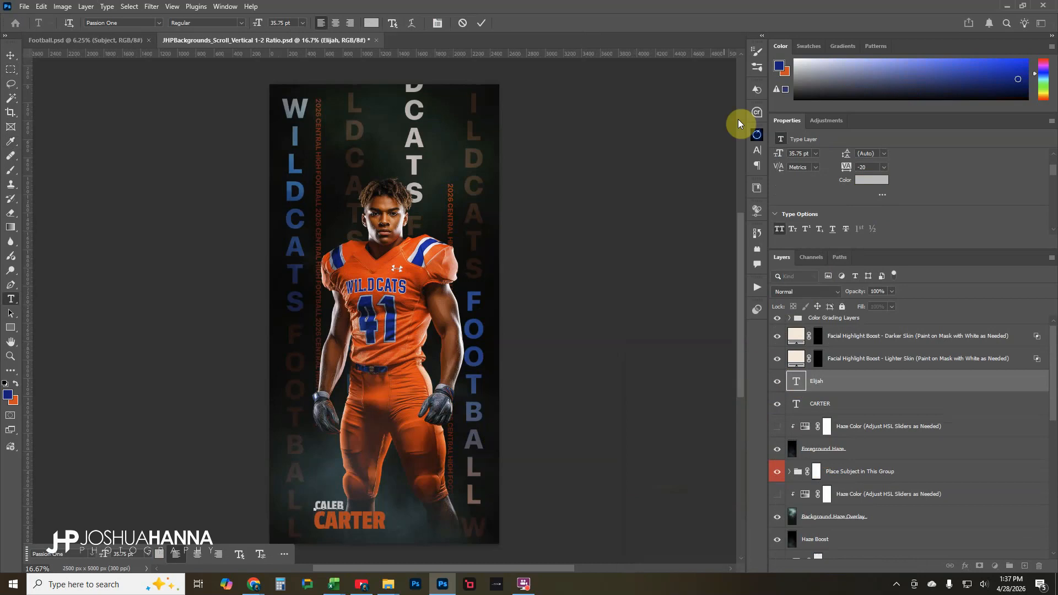
pyautogui.click(482, 24)
pyautogui.press('m')
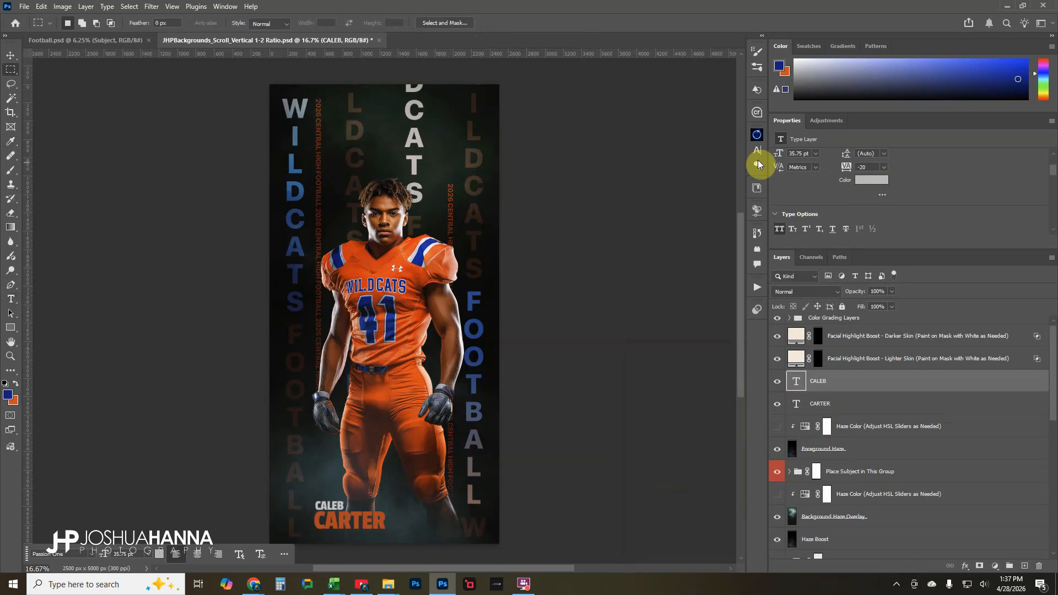
# Step: Recolor the first-name text with a pale color sampled from the jersey's shoulder stripe
pyautogui.click(871, 180)
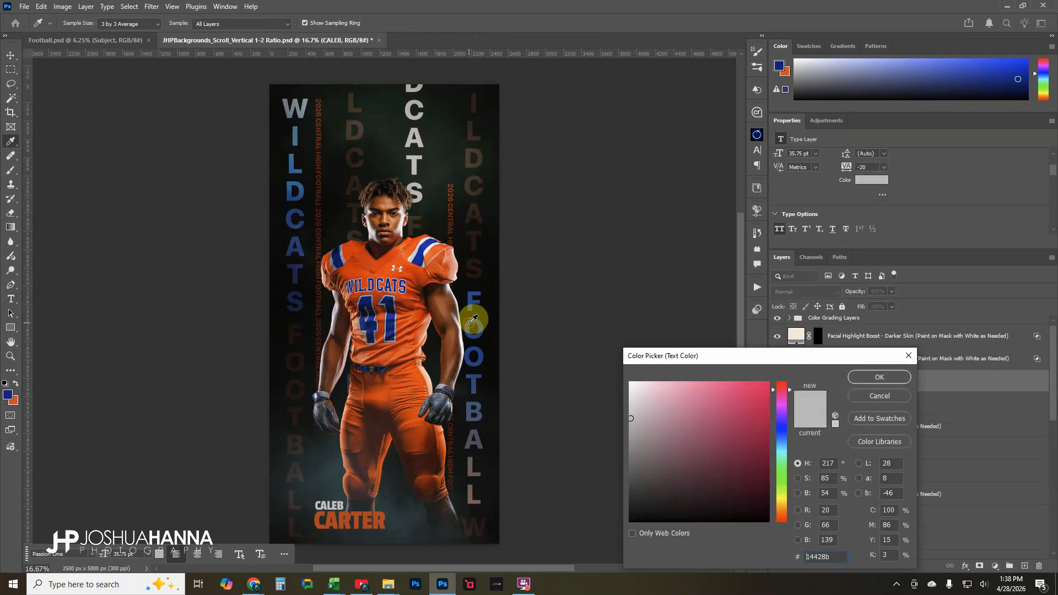
pyautogui.moveTo(421, 253); pyautogui.dragTo(418, 248)
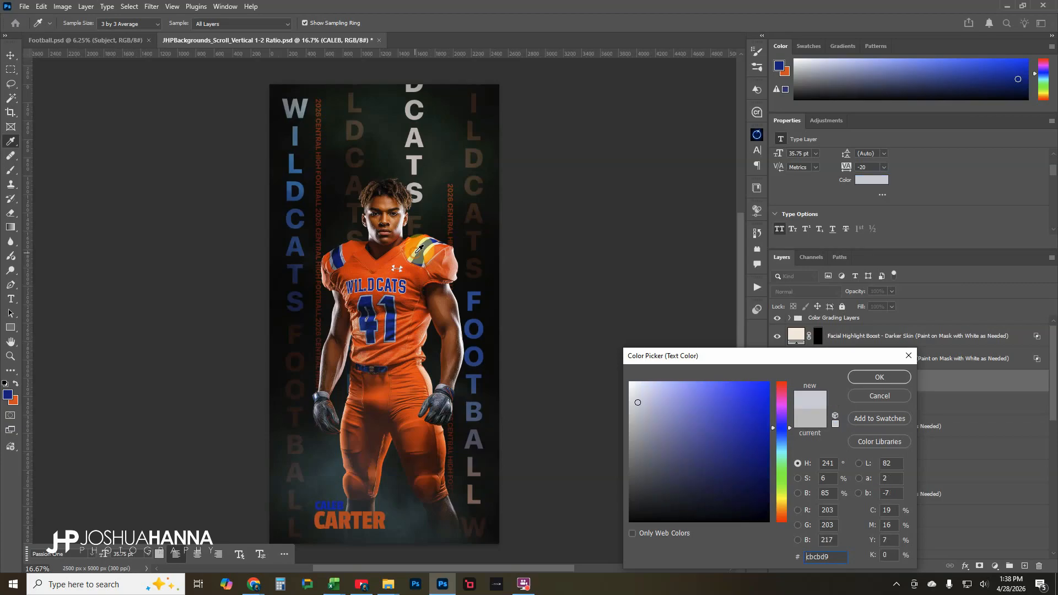
pyautogui.click(881, 378)
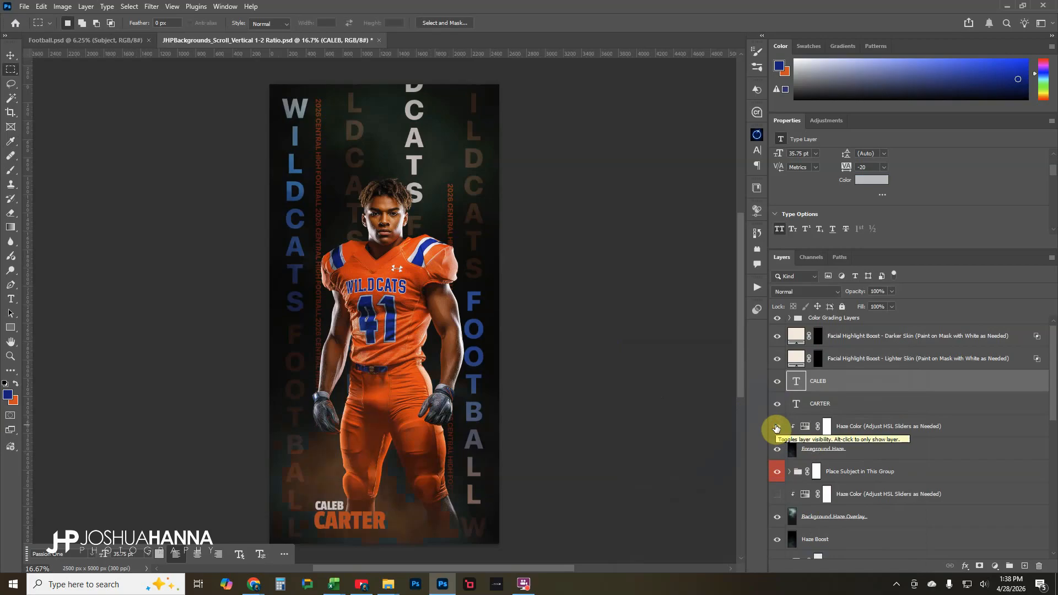
# Step: Preview the orange haze by showing and hiding the foreground and background Haze Color adjustment layers
pyautogui.scroll(-2, 778, 429)
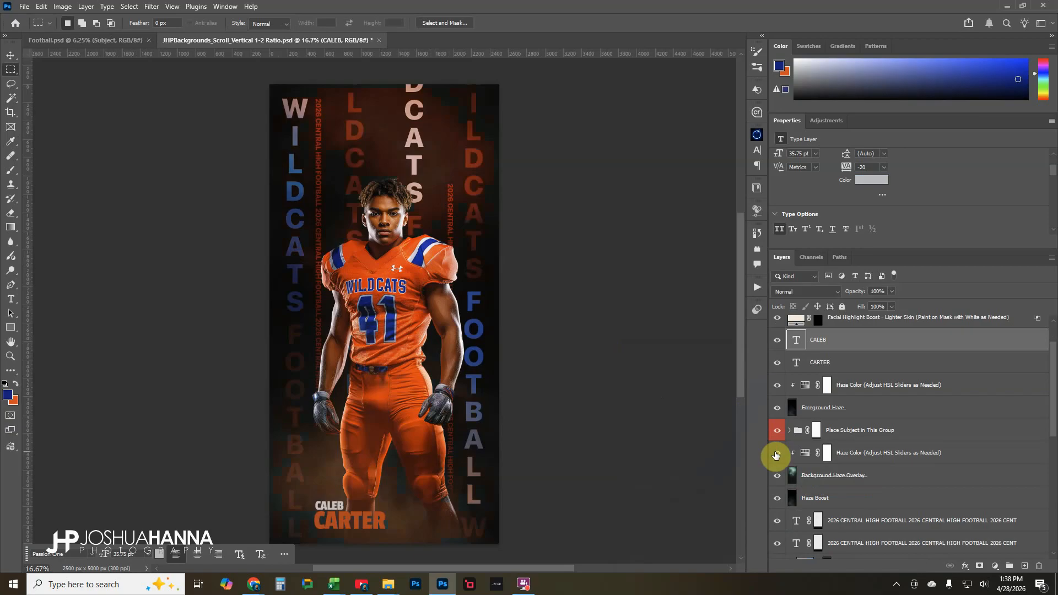
pyautogui.click(778, 454)
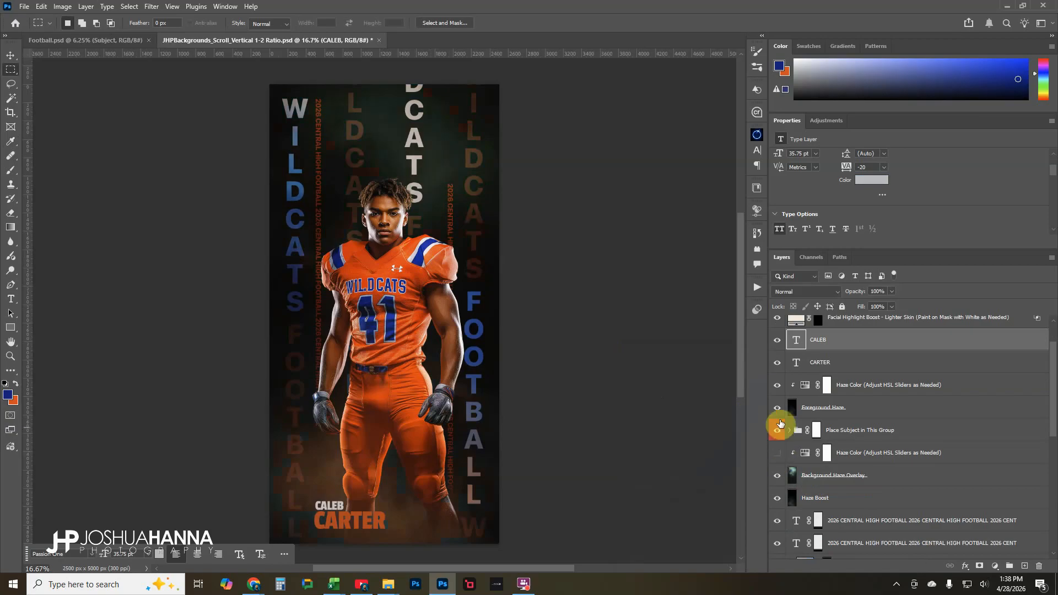
pyautogui.click(776, 390)
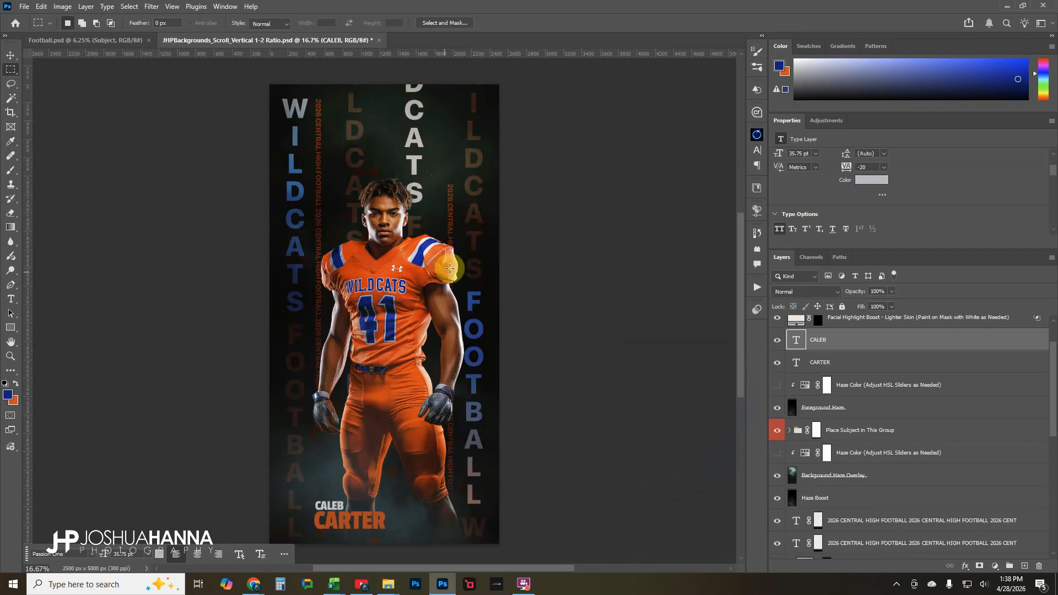
# Step: Paint white over the player's face on the mask of the Facial Highlight Boost - Darker Skin layer
pyautogui.scroll(2, 797, 463)
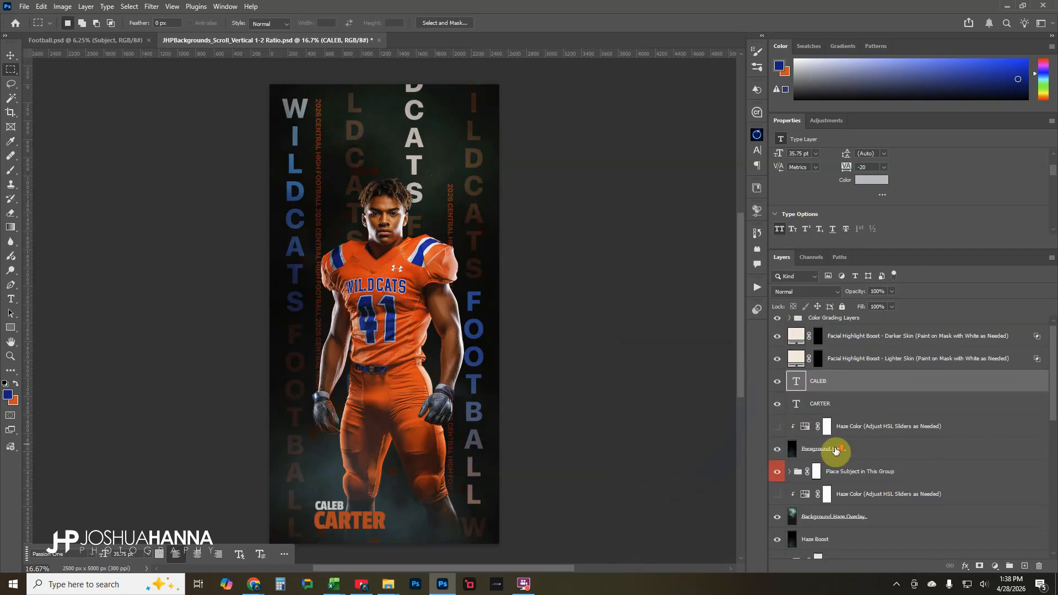
pyautogui.click(893, 340)
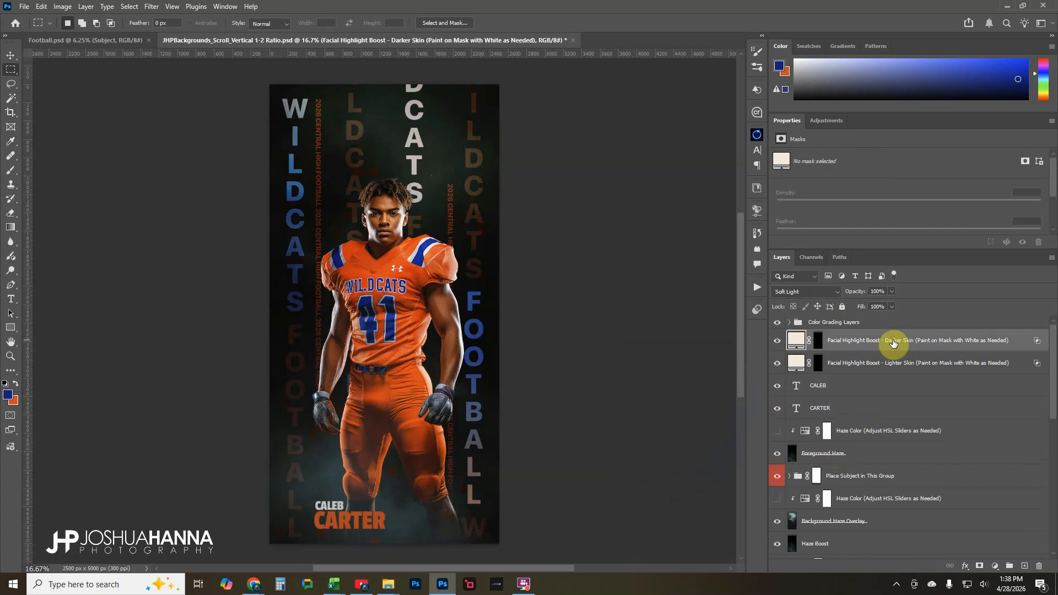
pyautogui.click(818, 342)
pyautogui.press('d')
pyautogui.click(10, 169)
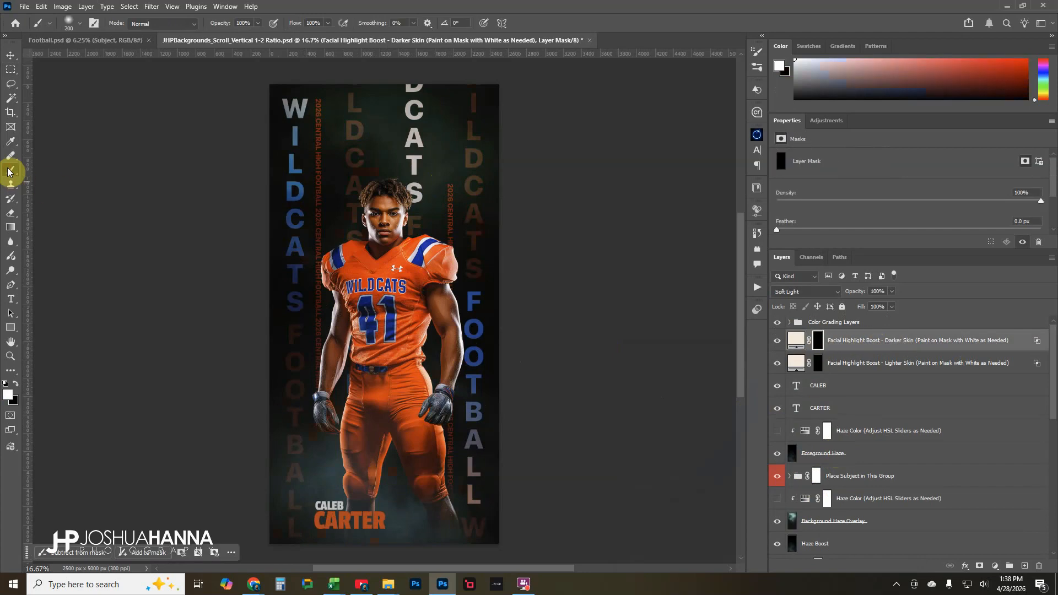
pyautogui.moveTo(382, 223)
pyautogui.mouseDown()
pyautogui.moveTo(376, 201)
pyautogui.moveTo(378, 237)
pyautogui.moveTo(388, 216)
pyautogui.moveTo(388, 237)
pyautogui.moveTo(392, 210)
pyautogui.moveTo(382, 202)
pyautogui.moveTo(385, 251)
pyautogui.mouseUp()
# Step: Compare the face with and without the Darker Skin highlight boost and lower that layer's opacity to about 61%
pyautogui.click(801, 365)
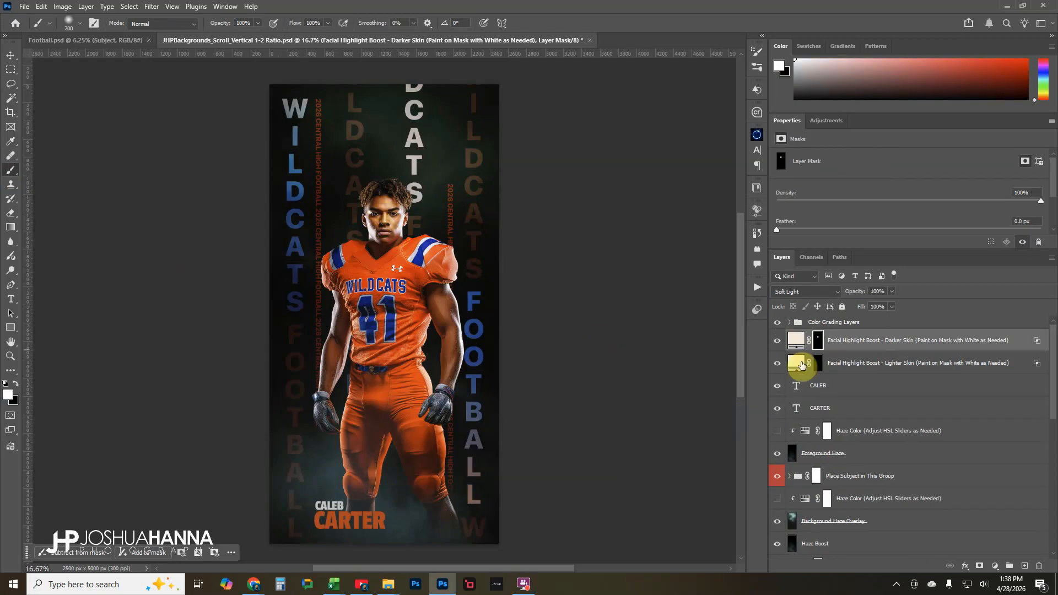
pyautogui.click(776, 341)
pyautogui.click(775, 341)
pyautogui.click(776, 340)
pyautogui.click(775, 341)
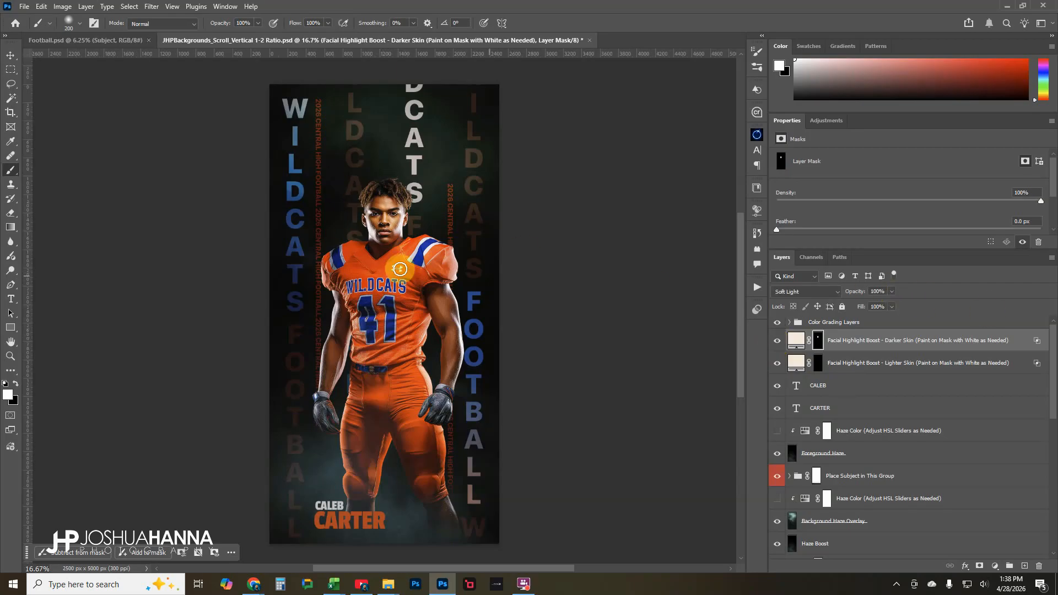
pyautogui.click(892, 291)
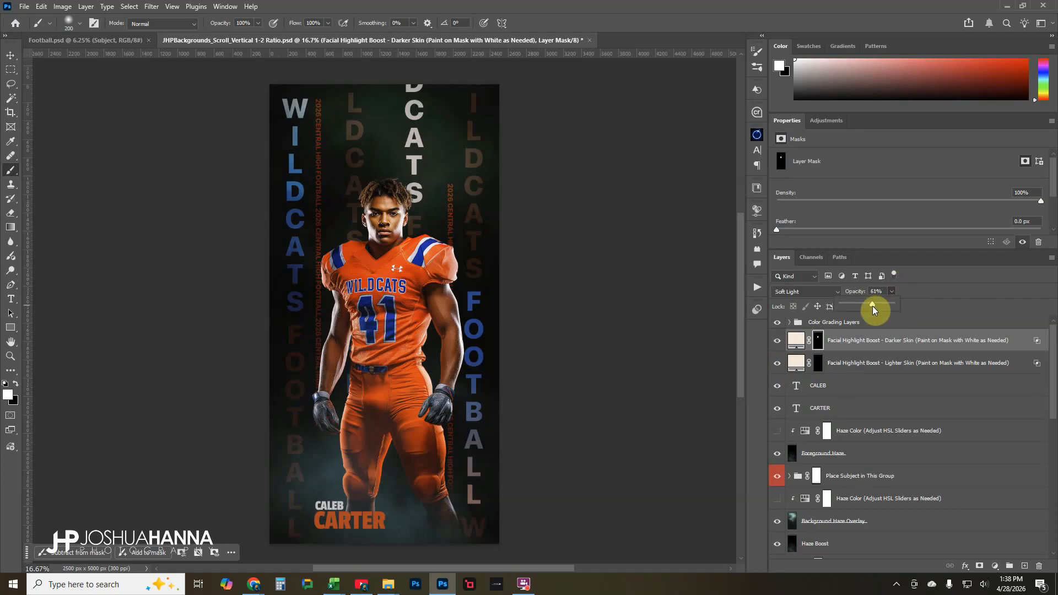
pyautogui.moveTo(876, 306); pyautogui.dragTo(875, 305)
pyautogui.click(777, 342)
pyautogui.click(776, 342)
# Step: Select the Color Grading Layers group
pyautogui.click(882, 324)
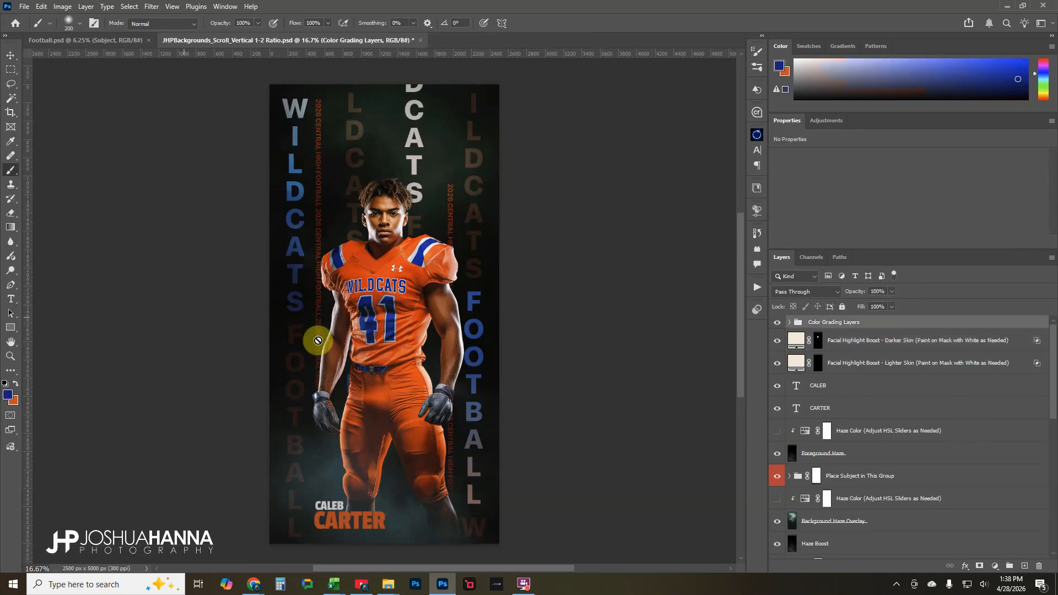